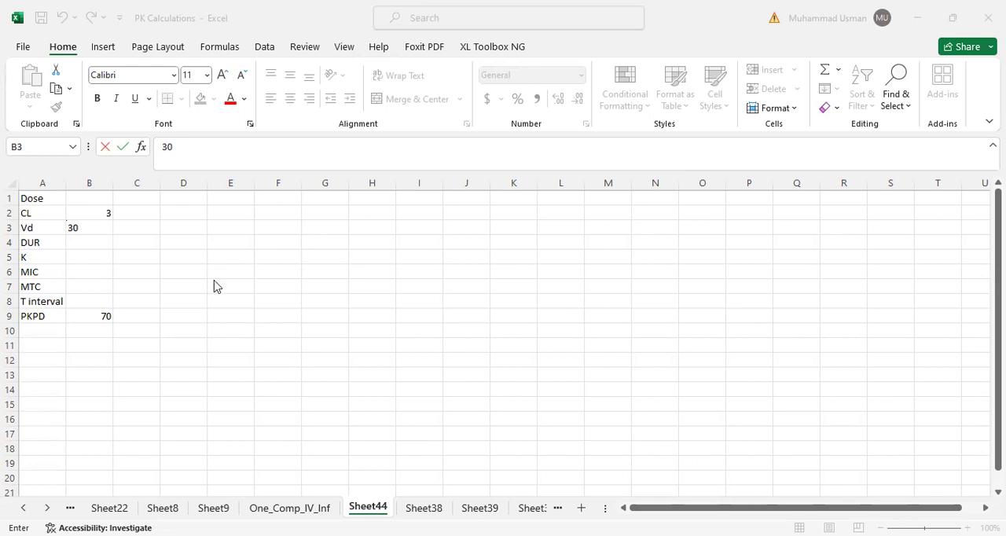
- Commit the Vd value of 30 in B3 and enter 2 as the DUR value in B4
click(151, 301)
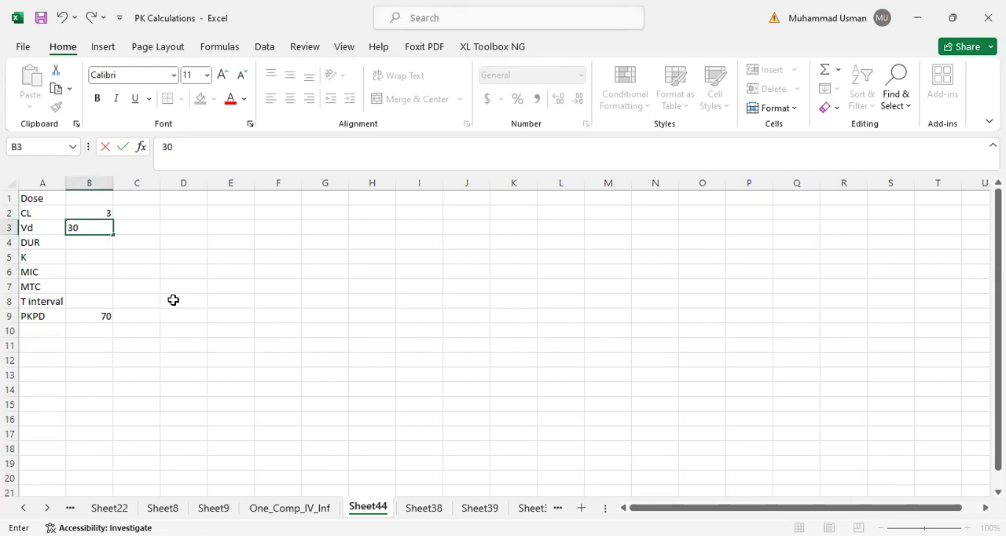
click(175, 315)
scroll(113, 313, up, 5)
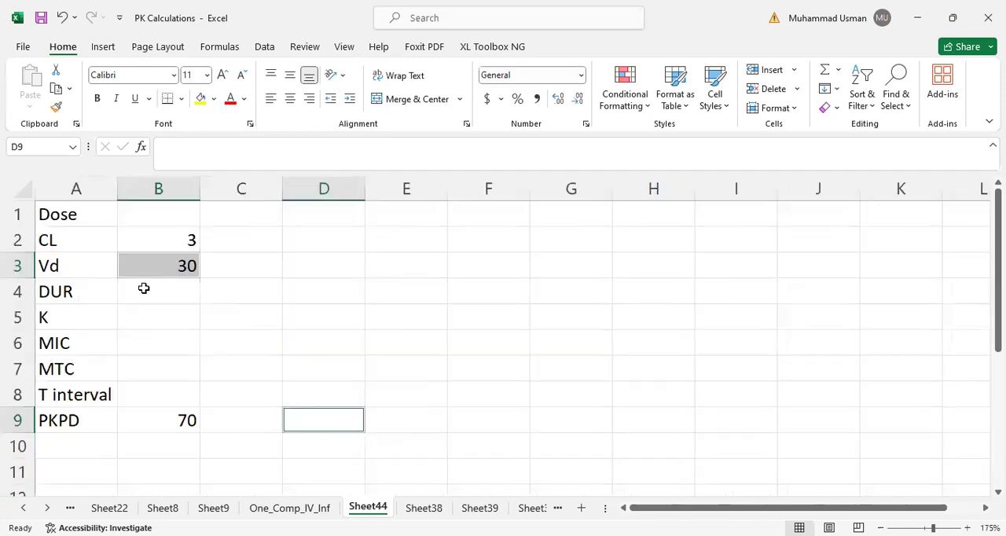
scroll(204, 317, down, 5)
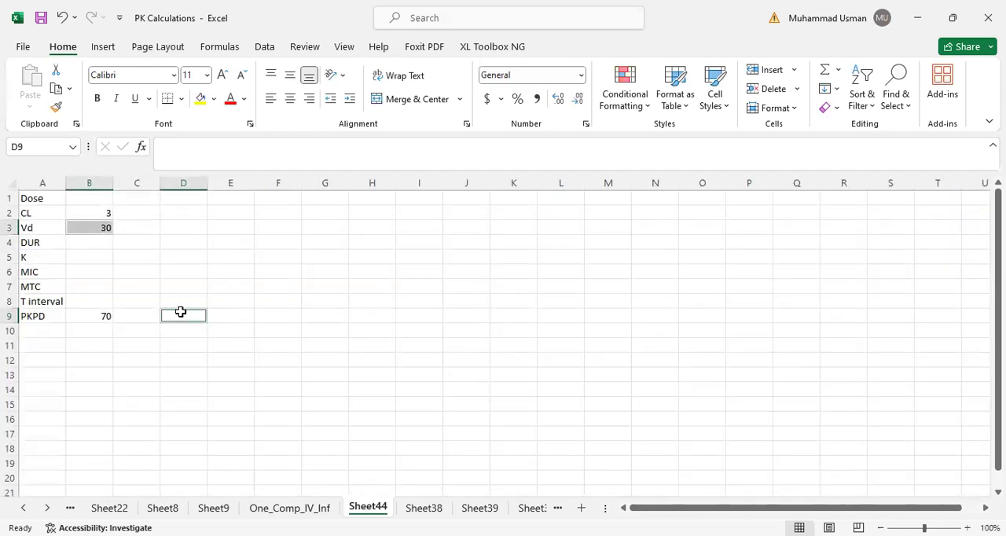
click(94, 200)
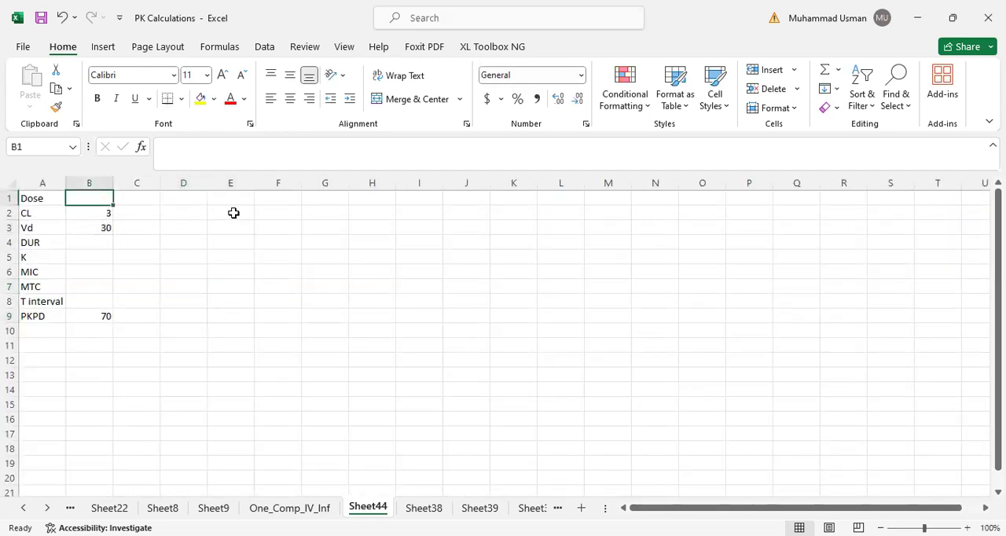
click(90, 241)
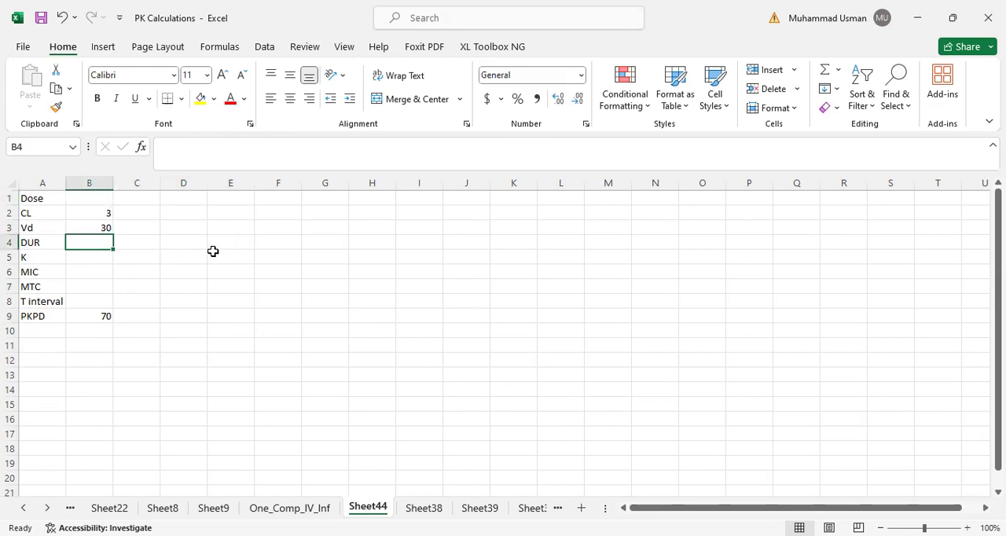
text(2)
key(Return)
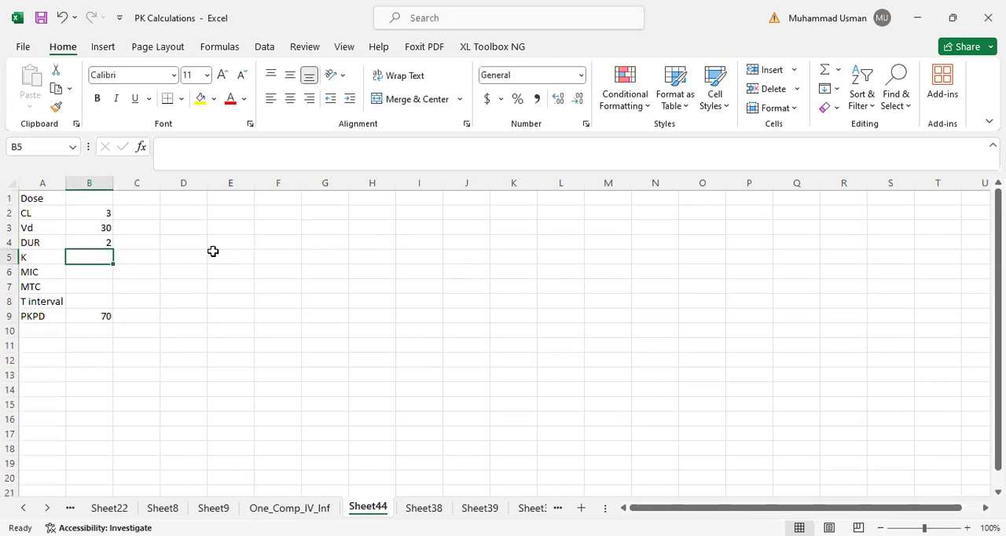
- Calculate K in B5 as CL divided by Vd with the formula =B2/B3
text(=)
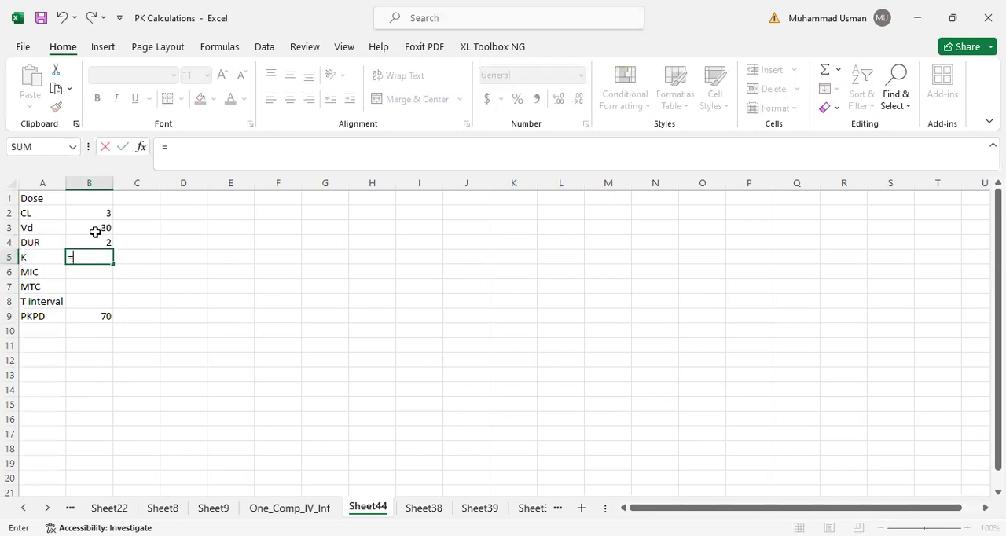
click(88, 213)
text(/)
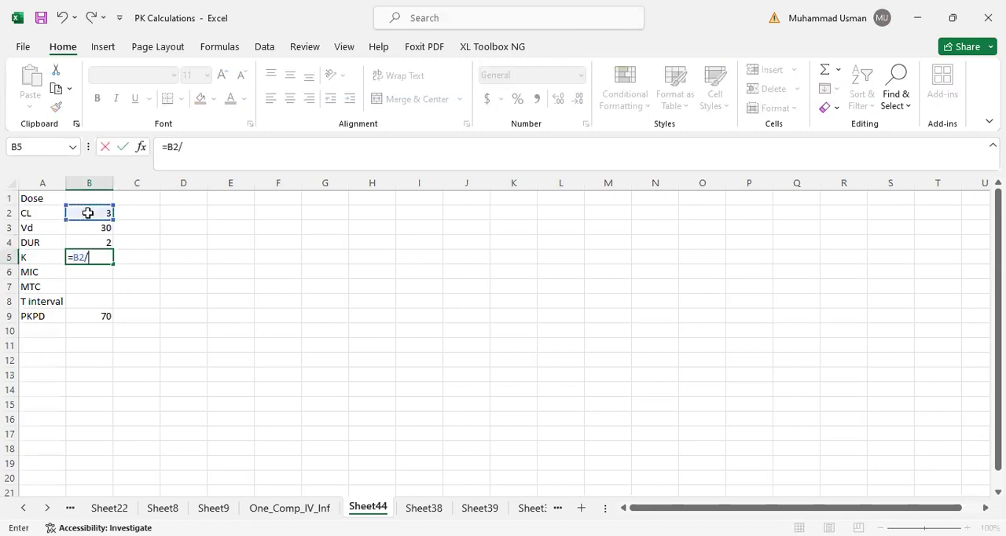
click(88, 227)
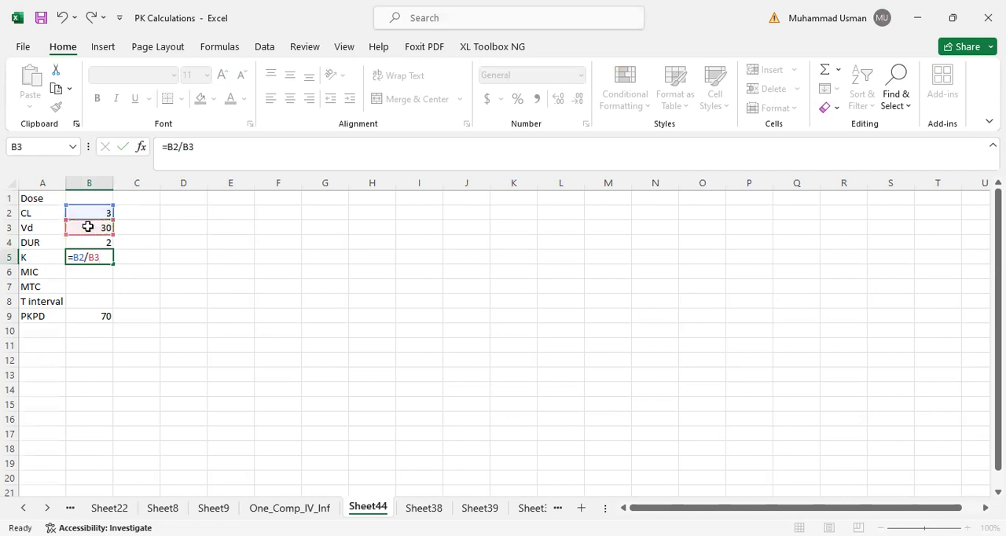
key(Return)
- Enter 10 for MIC, 40 for MTC and 12 for the T interval in B6:B8
text(10)
key(Return)
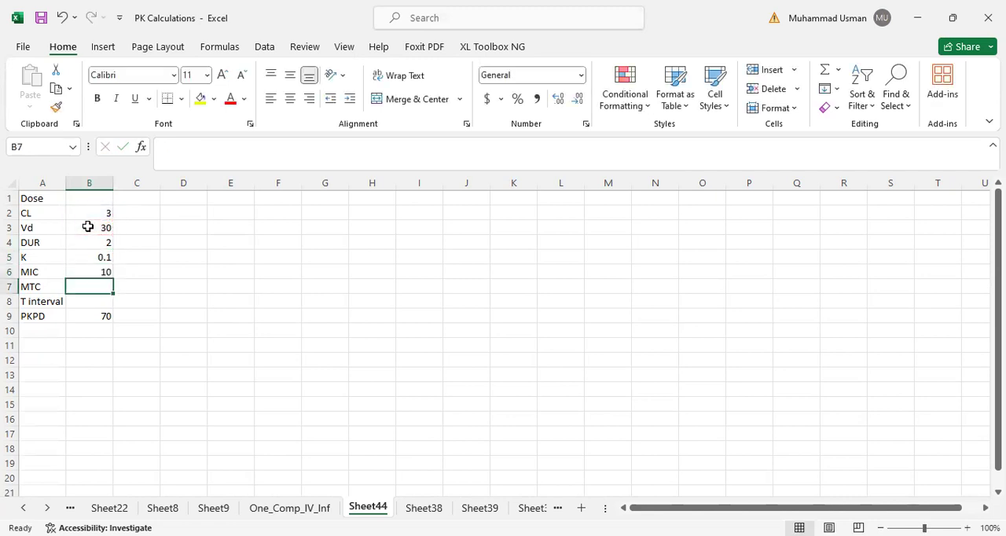
text(40)
key(Return)
text(12)
key(Return)
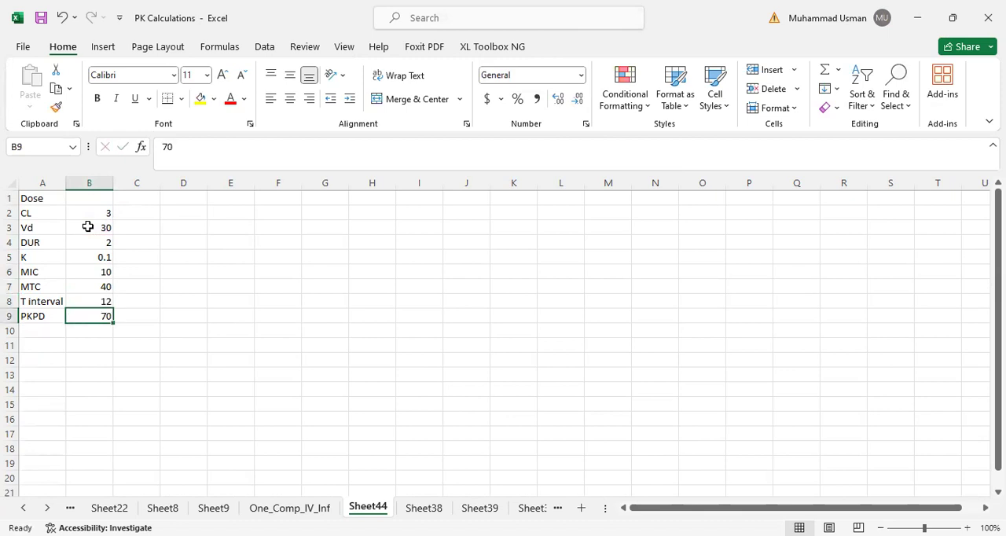
- Replace the PKPD value in B9 with the formula =B8*0.7
text(=)
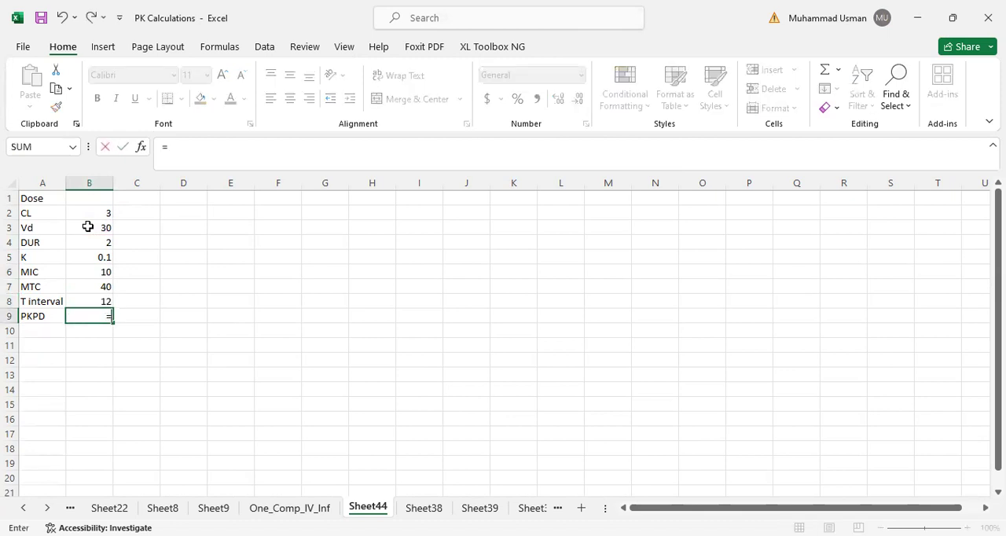
click(100, 302)
text(*0.7)
key(Return)
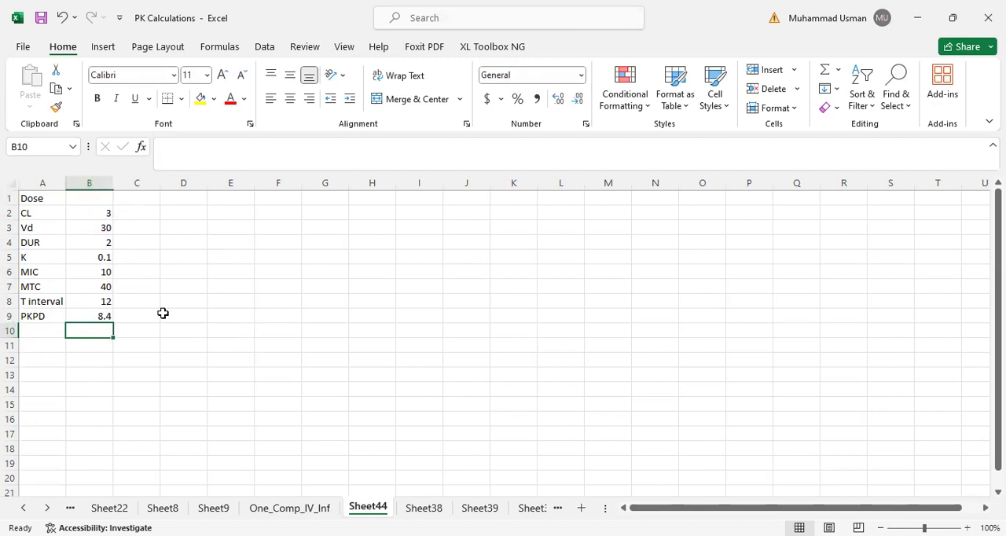
- Enter 1000 as the Dose value in B1
click(88, 197)
text(1000)
key(Return)
- Add the column headers Time, t1 and t2 in cells A12, B12 and C12
key(Down)
key(Down)
key(Down)
key(Down)
key(Down)
key(Down)
key(Down)
key(Down)
key(Down)
key(Down)
key(Left)
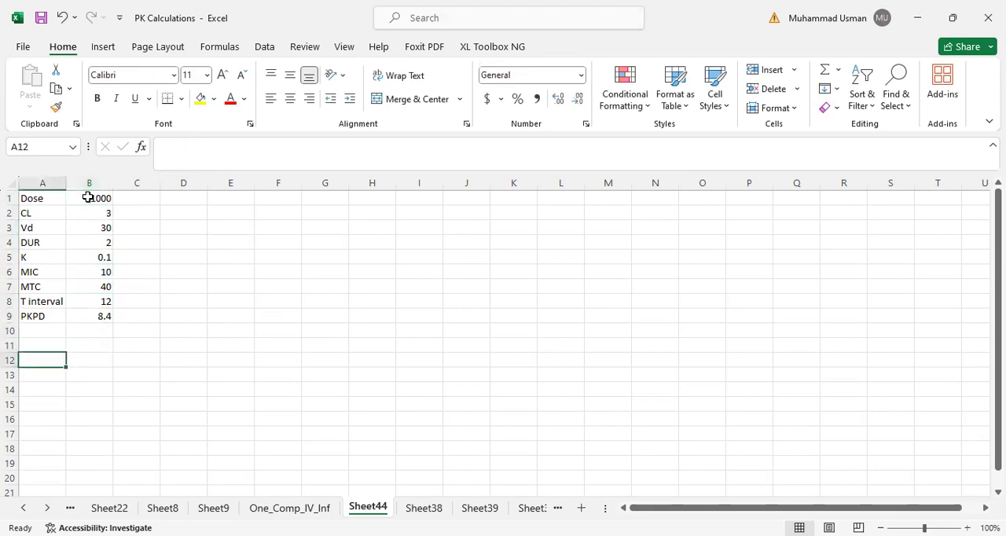
text(Time)
key(Tab)
text(Conc)
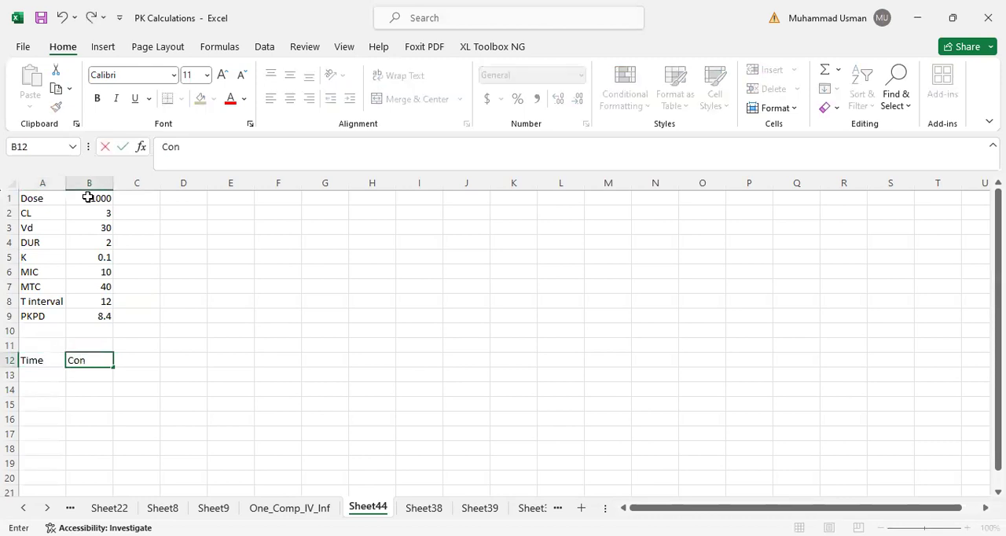
key(BackSpace)
key(BackSpace)
key(BackSpace)
key(BackSpace)
text(t1)
key(Tab)
text(t2)
key(Tab)
- Fill the Time column from A13 to A25 with 0, 0.5, 1, 2, 3, 4, 6, 8, 10, 12, 16, 20 and 24
key(Left)
key(Left)
key(Left)
key(Down)
text(0)
key(Return)
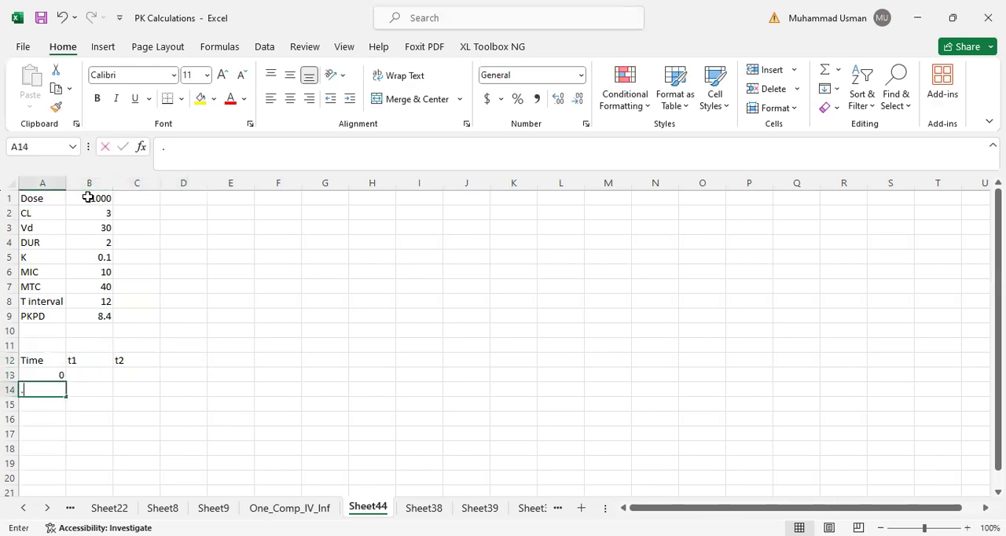
text(.)
key(Up)
key(Down)
text(0.5)
key(Return)
text(1)
key(Return)
text(2)
key(Return)
text(3 4)
key(Return)
text(6 8)
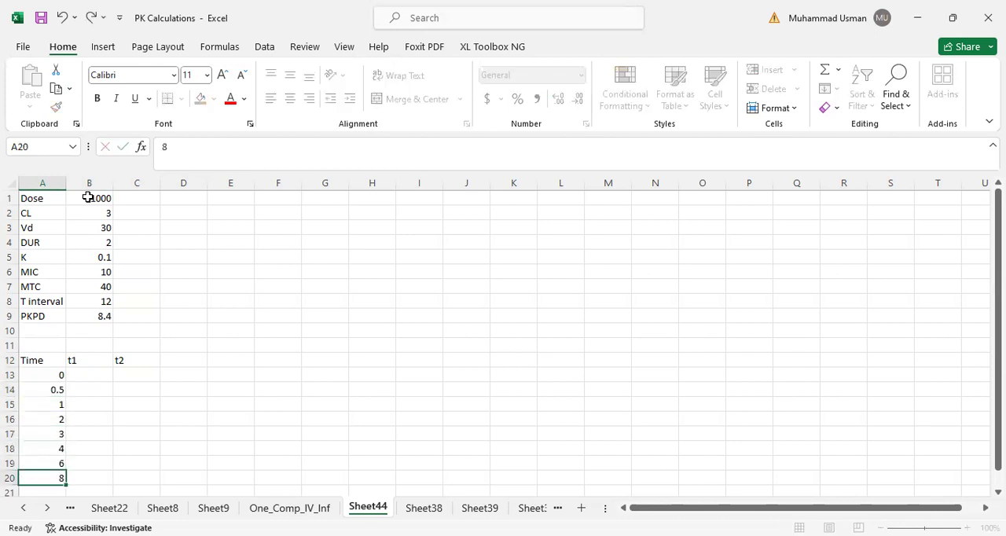
key(Return)
text(10 12 1)
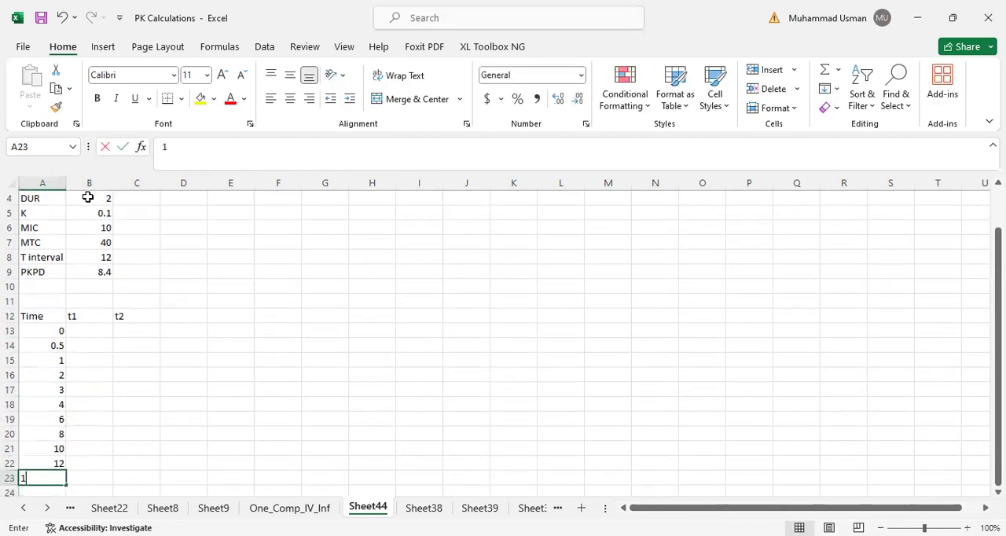
text(6 20)
key(Return)
text(24)
key(Tab)
- Enter the formula =IF(A13<=B4,A13,B4) in B13 under the t1 header
key(Up)
key(Up)
key(Up)
key(Up)
key(Up)
key(Up)
key(Up)
key(Up)
key(Up)
key(Up)
key(Up)
key(Up)
key(Up)
key(Up)
key(Down)
key(Down)
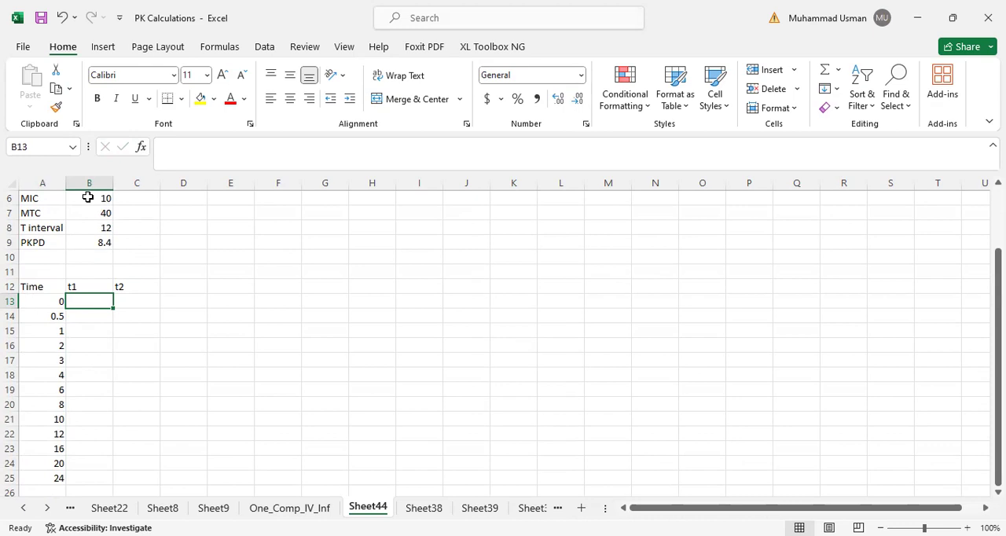
click(56, 360)
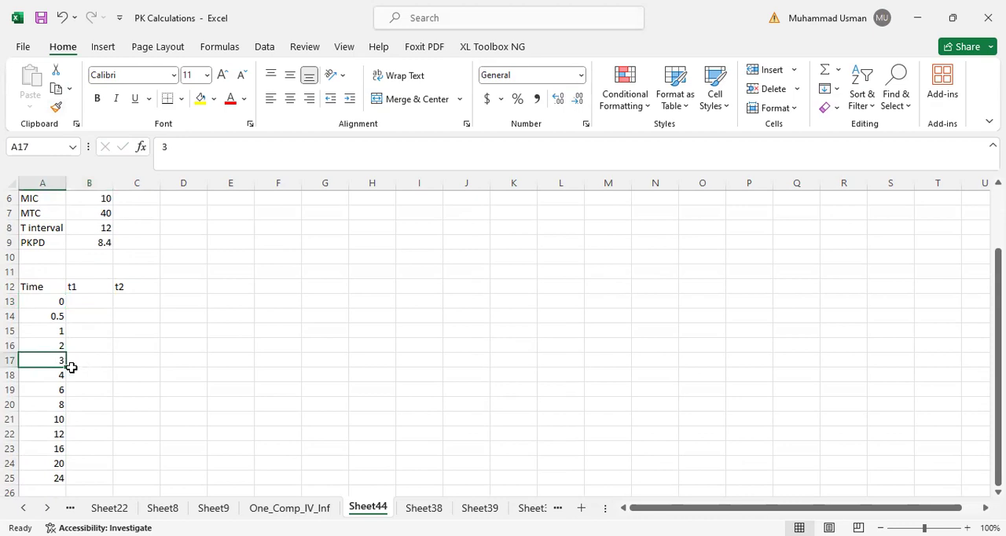
click(100, 301)
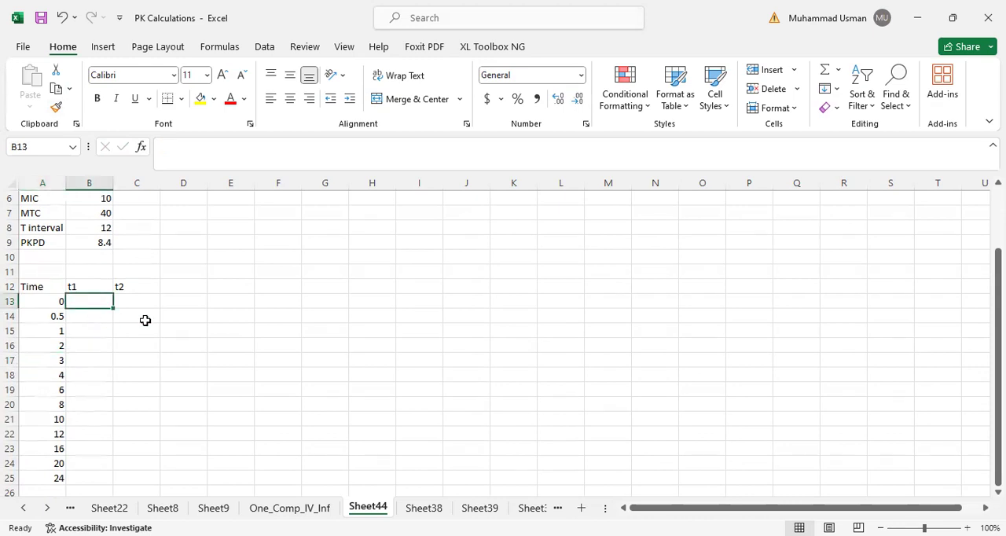
text(=IF)
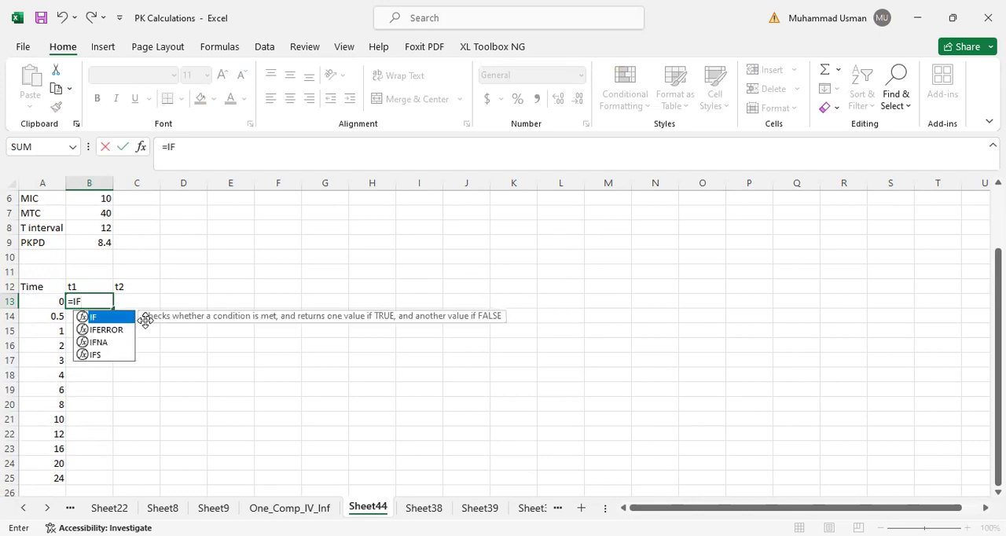
text(()
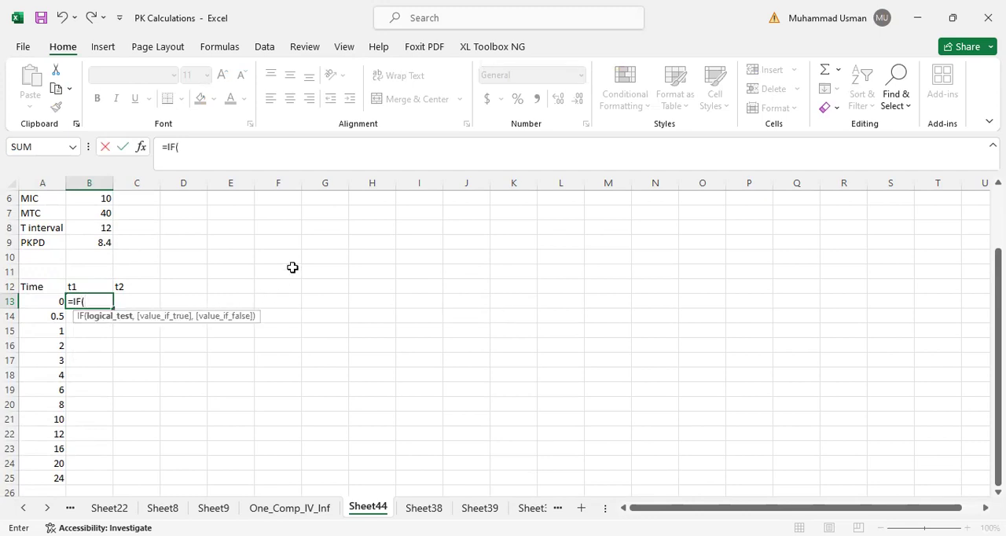
click(40, 301)
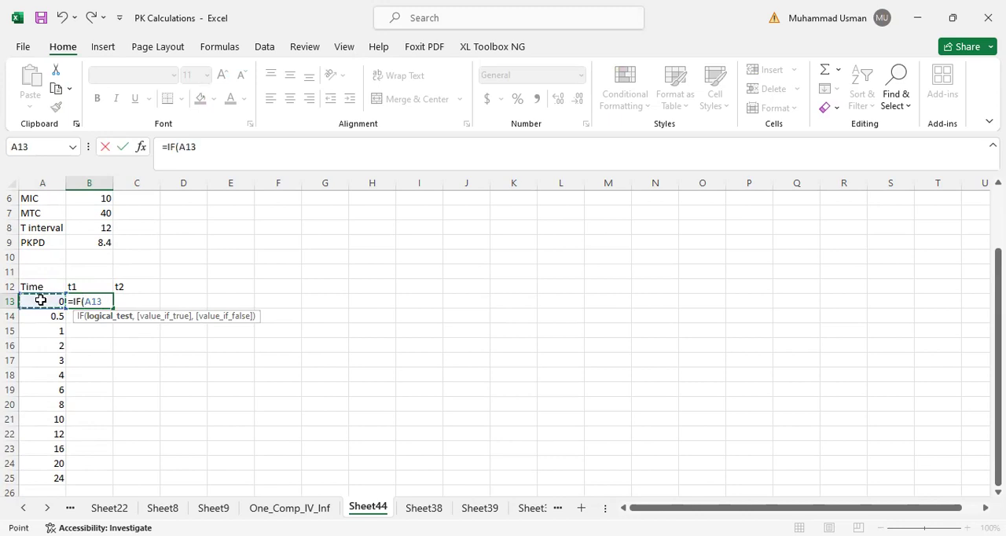
text(<=)
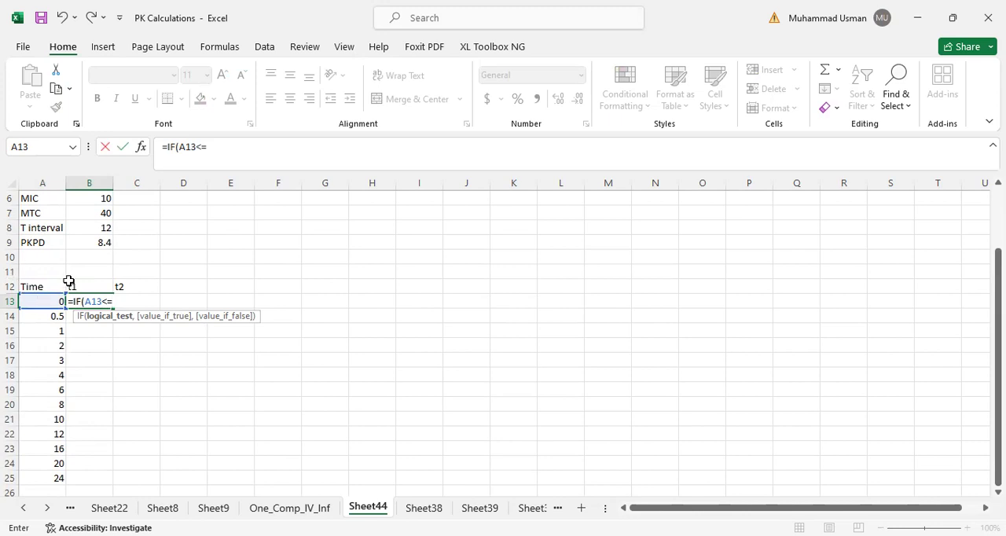
scroll(67, 280, up, 2)
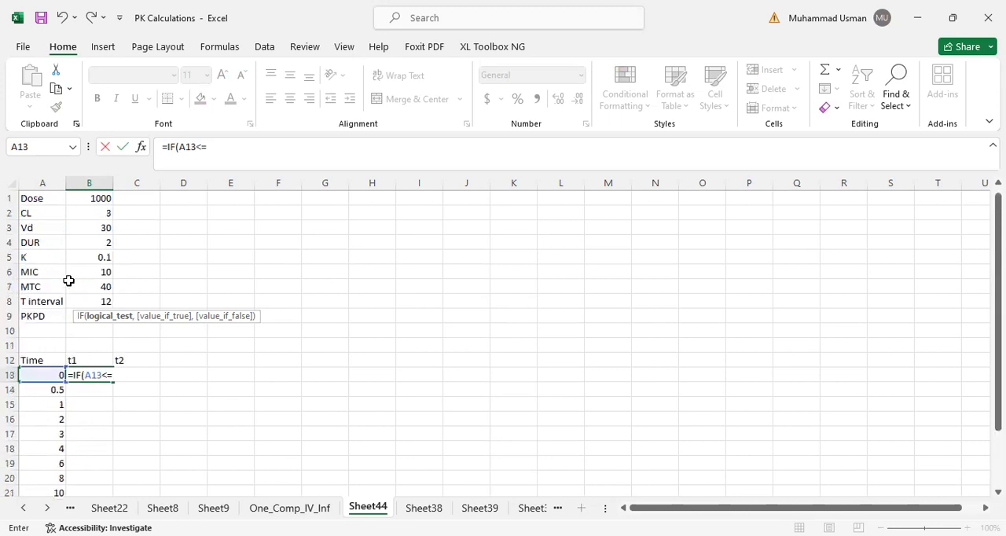
click(91, 243)
text(,)
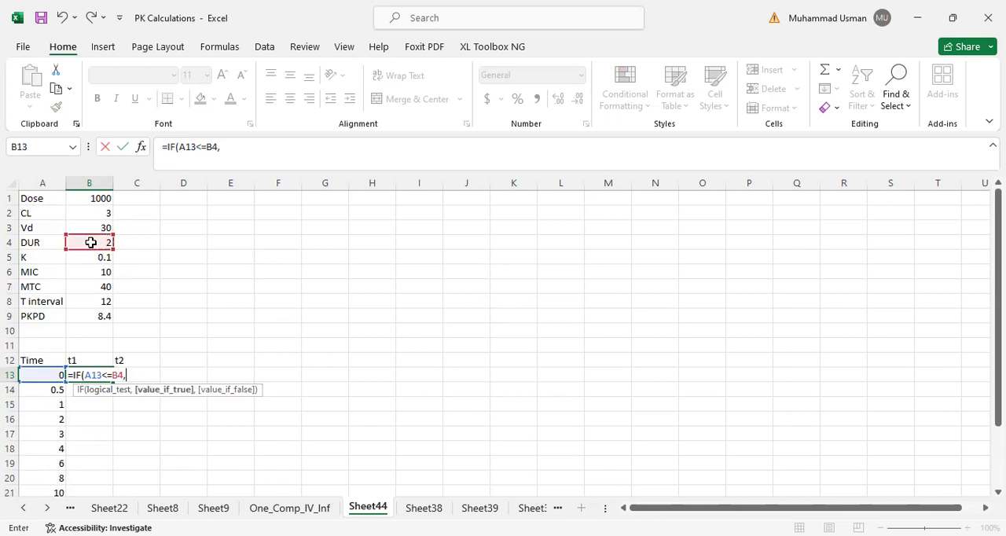
click(33, 375)
text(,)
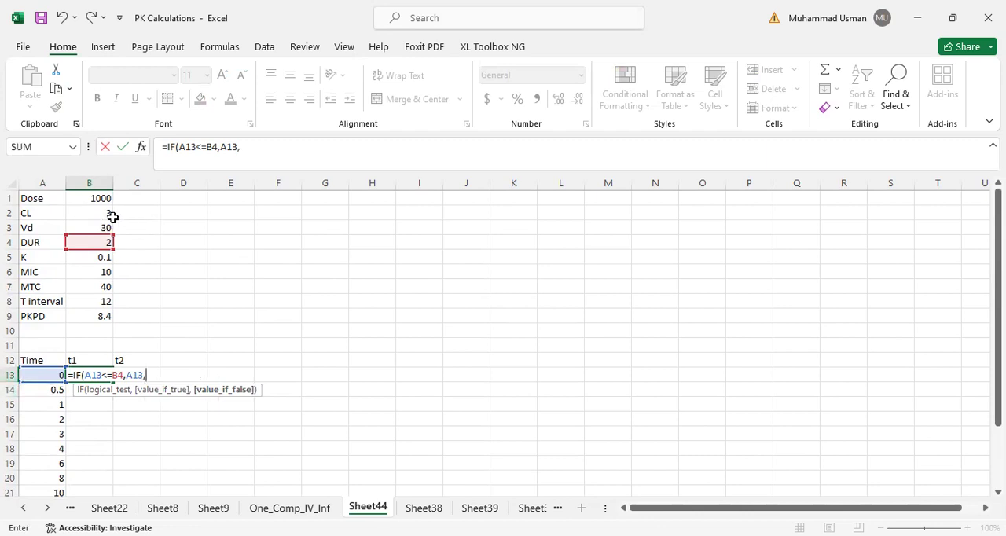
click(83, 243)
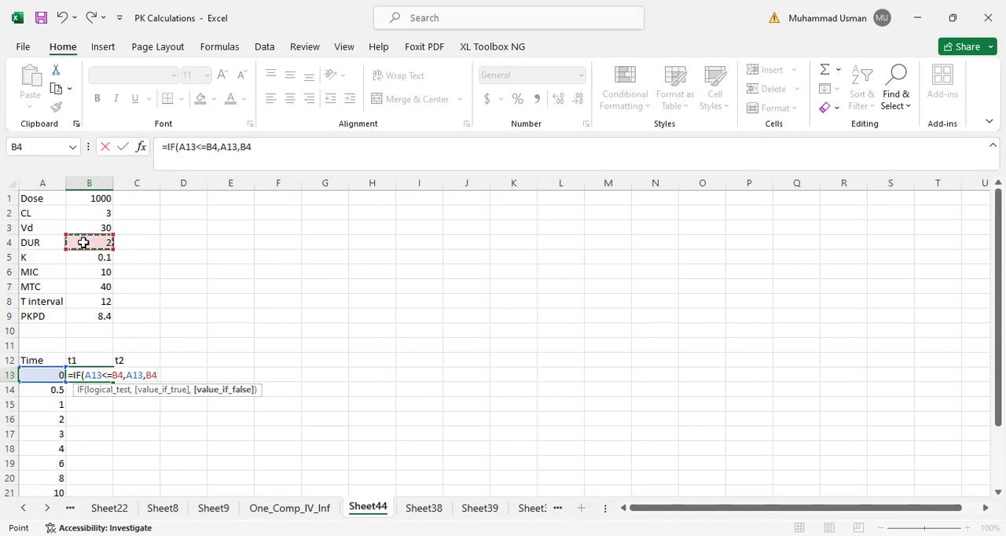
text())
key(Return)
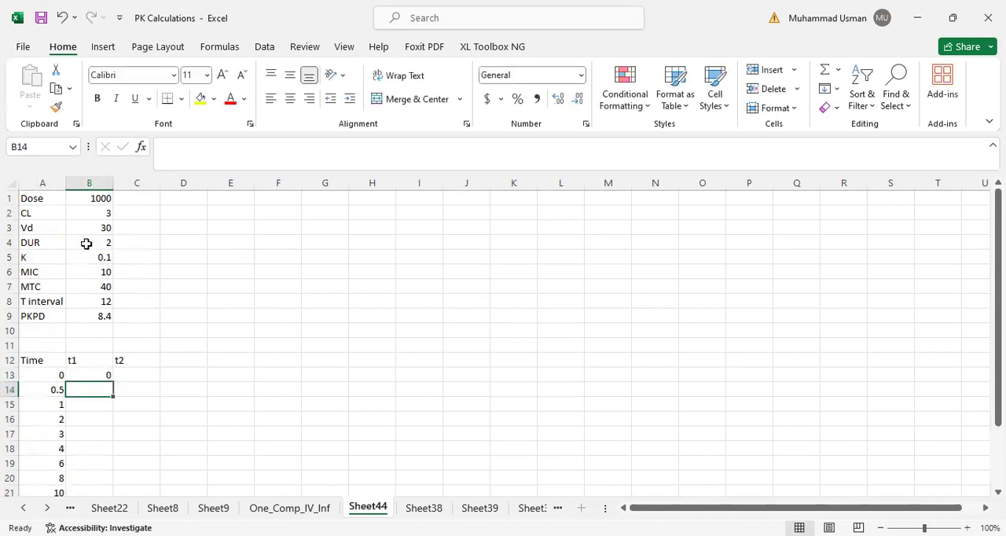
- Try to enter =A13>B4,A13-B4,0) as the t2 formula in C13, accepting the suggested correction
click(135, 375)
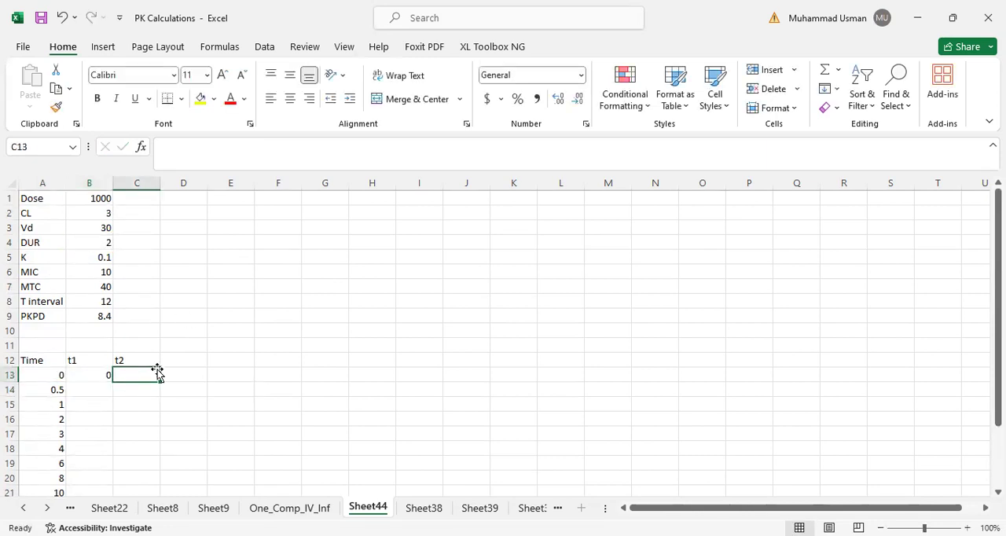
text(=)
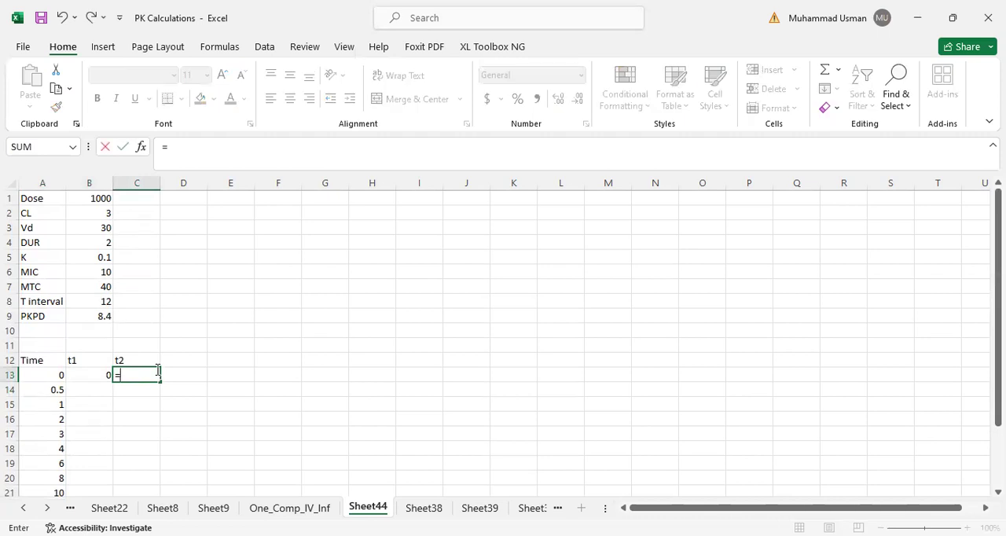
click(39, 374)
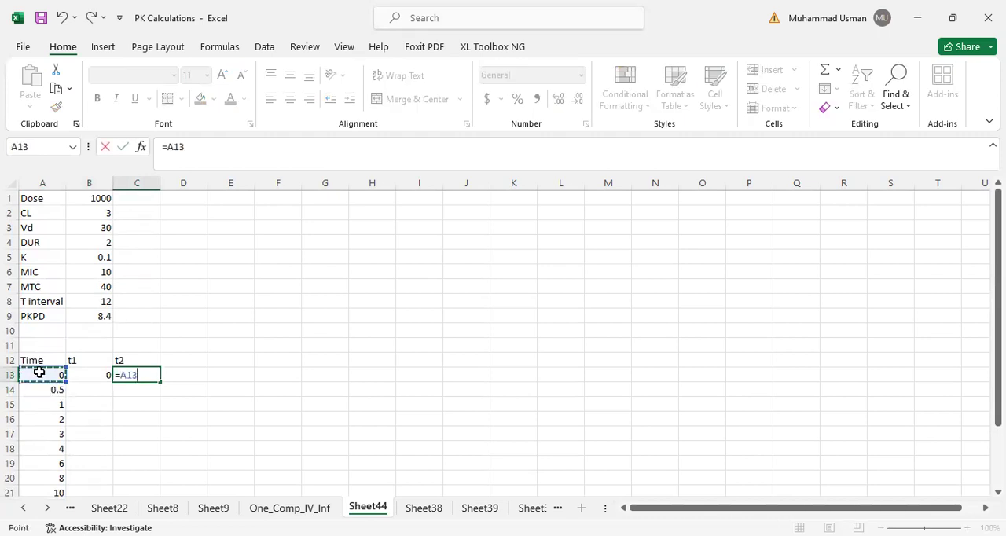
text(>)
click(88, 244)
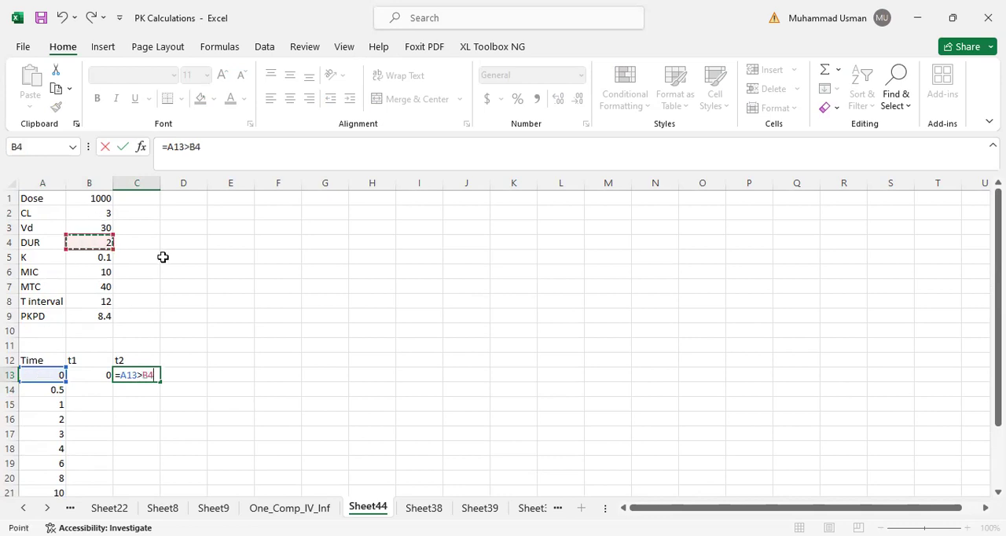
text(,)
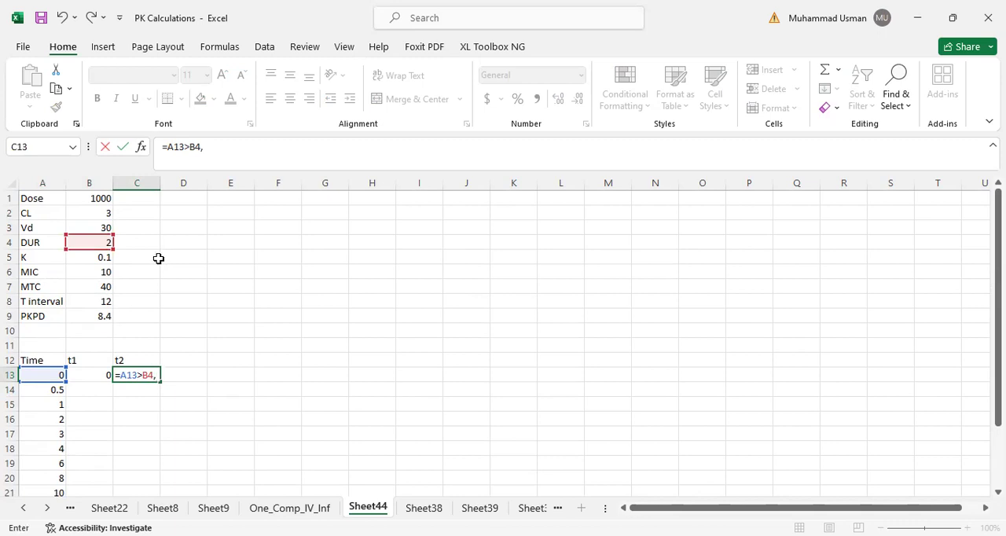
click(88, 242)
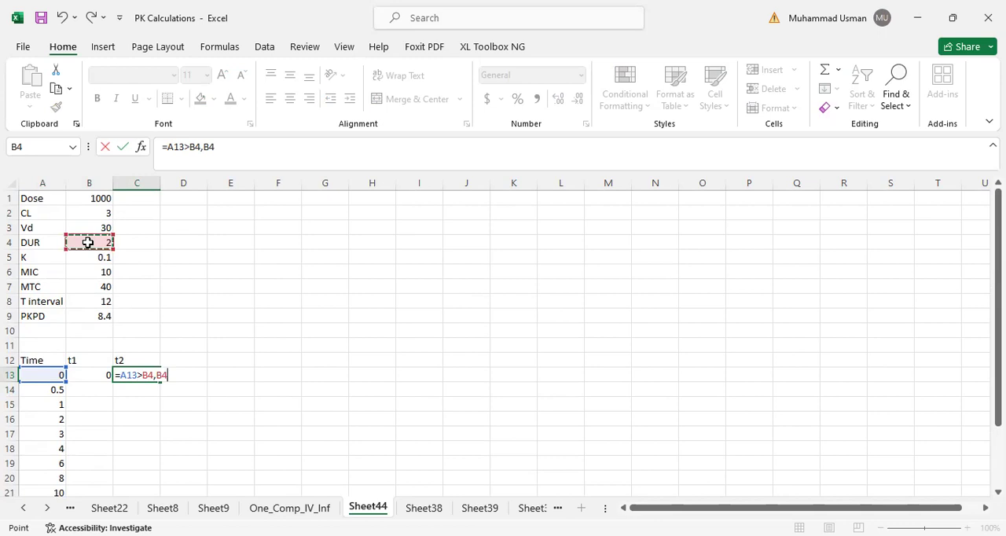
key(BackSpace)
key(BackSpace)
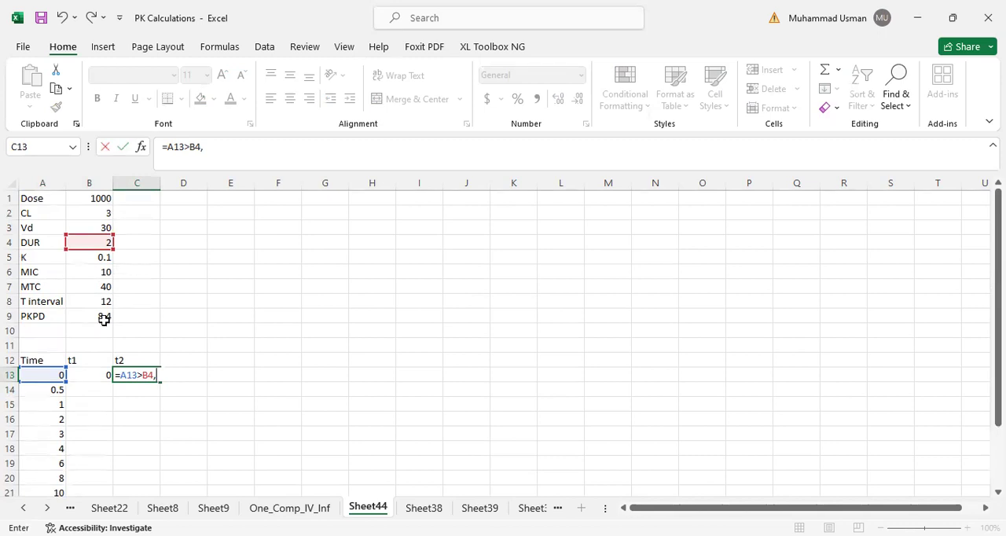
click(47, 376)
text(-)
click(96, 242)
text(,)
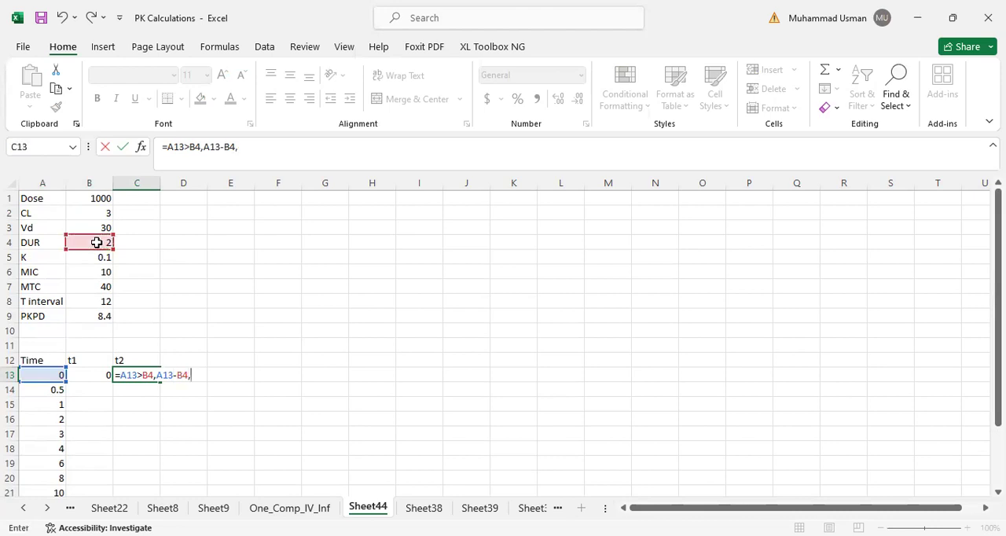
text(0))
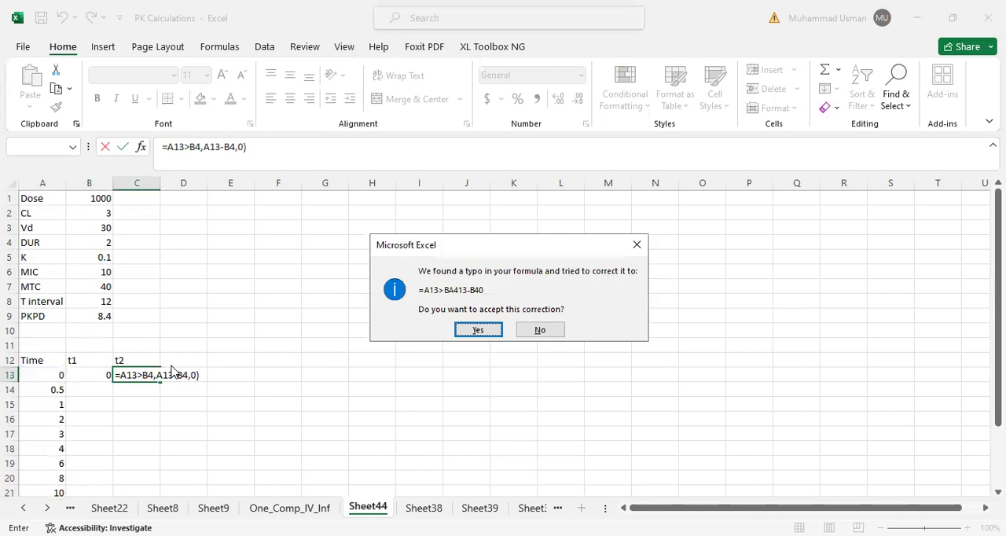
key(Return)
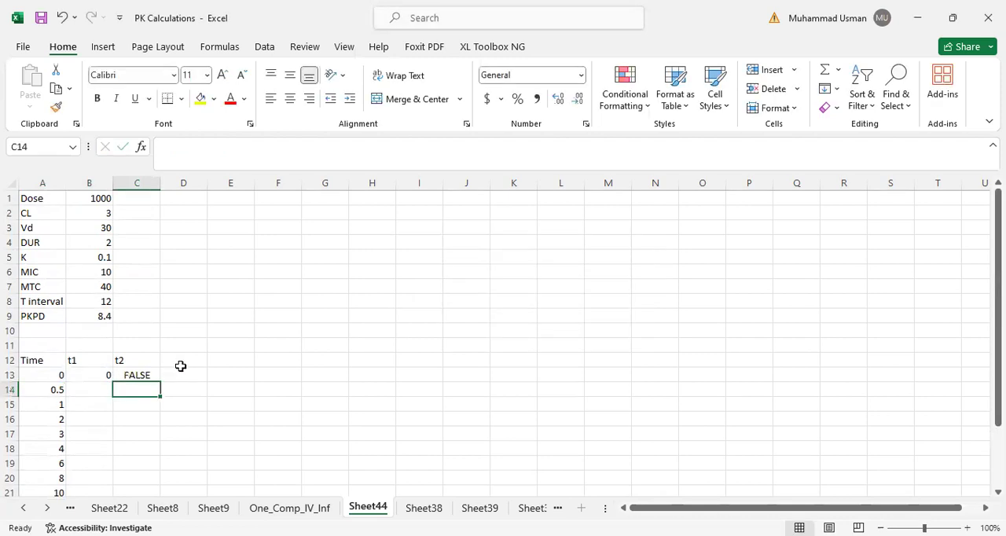
- Clear the faulty t2 formula in C13 back to the equals sign
click(138, 375)
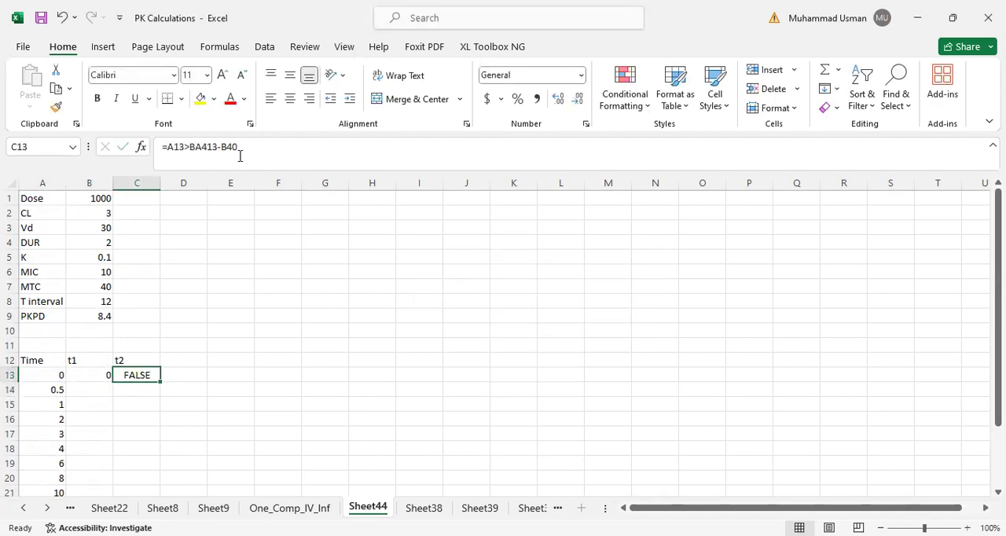
click(201, 146)
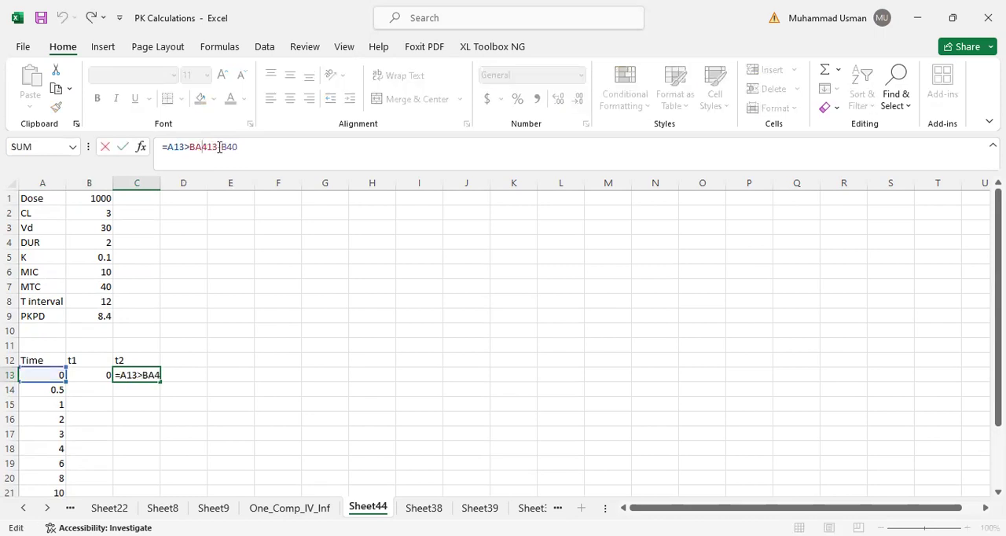
click(214, 148)
click(255, 149)
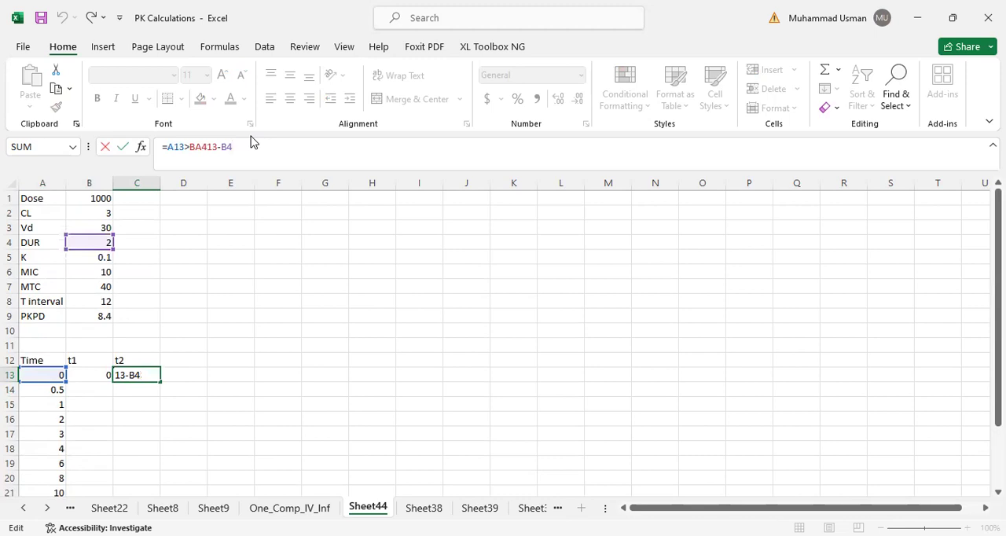
key(BackSpace)
key(BackSpace)
key(BackSpace)
key(BackSpace)
key(BackSpace)
key(BackSpace)
key(BackSpace)
key(BackSpace)
key(BackSpace)
key(BackSpace)
key(BackSpace)
key(BackSpace)
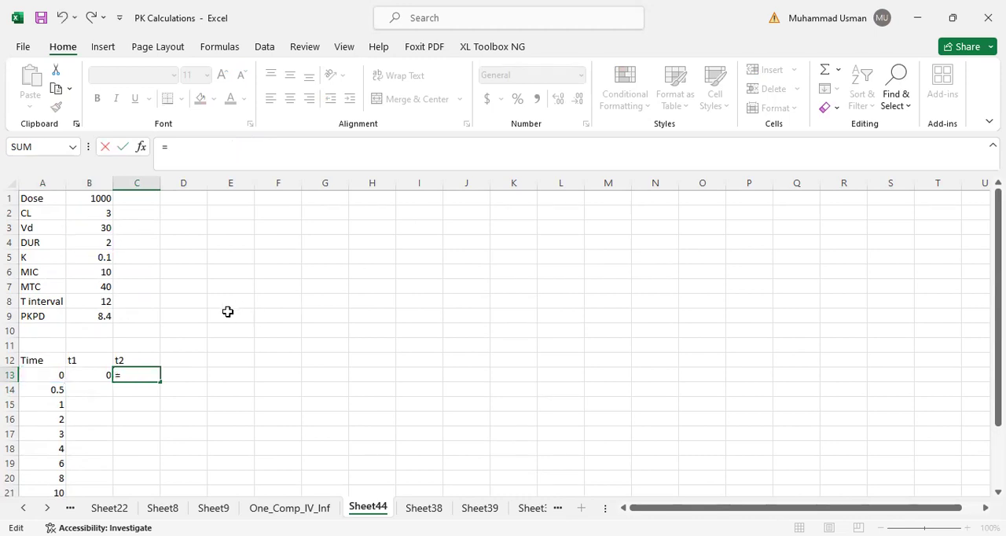
click(43, 375)
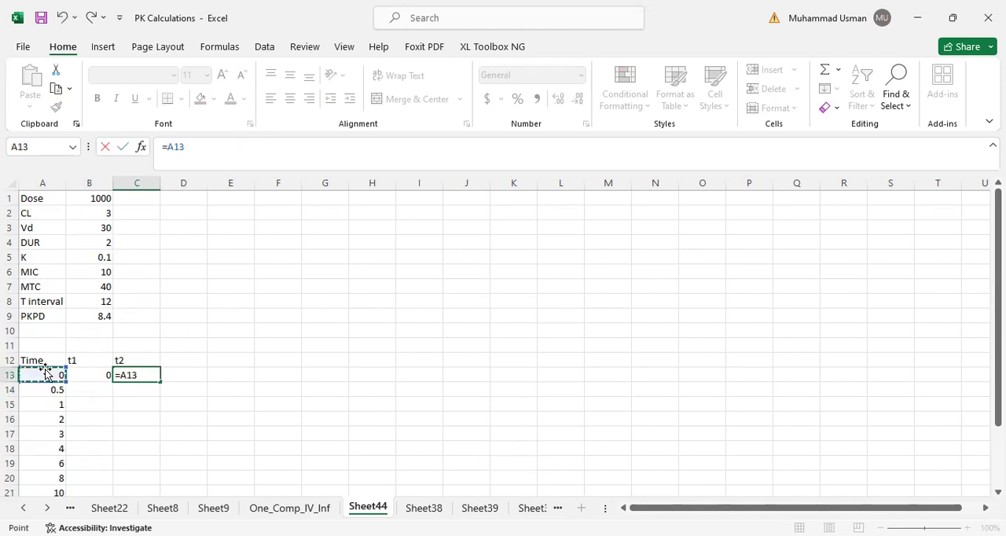
key(BackSpace)
key(BackSpace)
key(BackSpace)
text(()
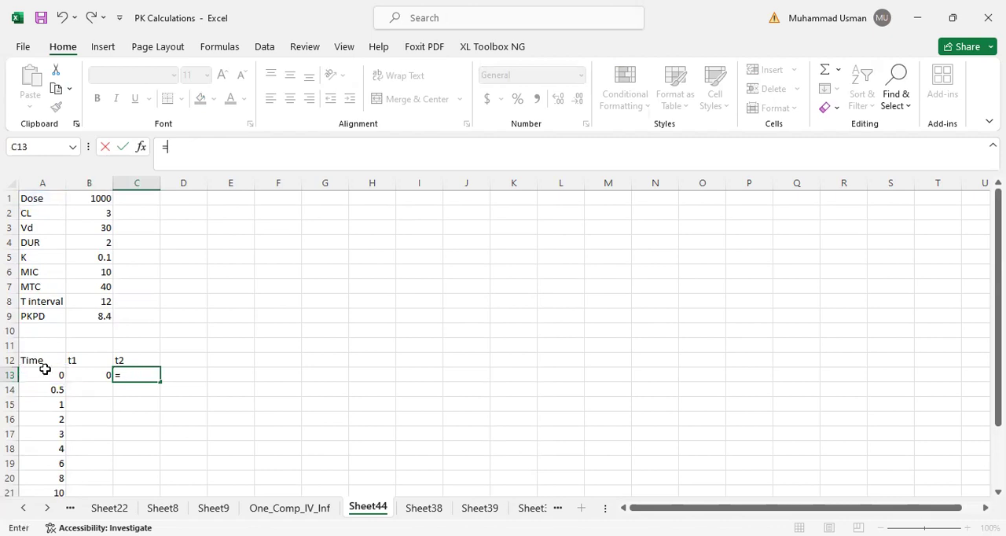
text(IF()
- Complete the t2 formula in C13 as =IF(A13>B4,(A13-B4),0)
click(39, 377)
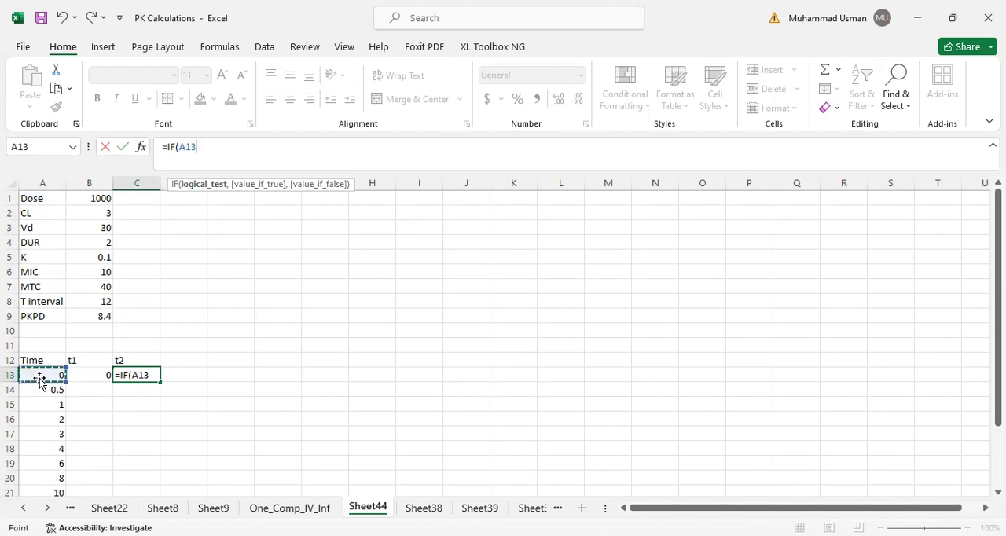
text(>)
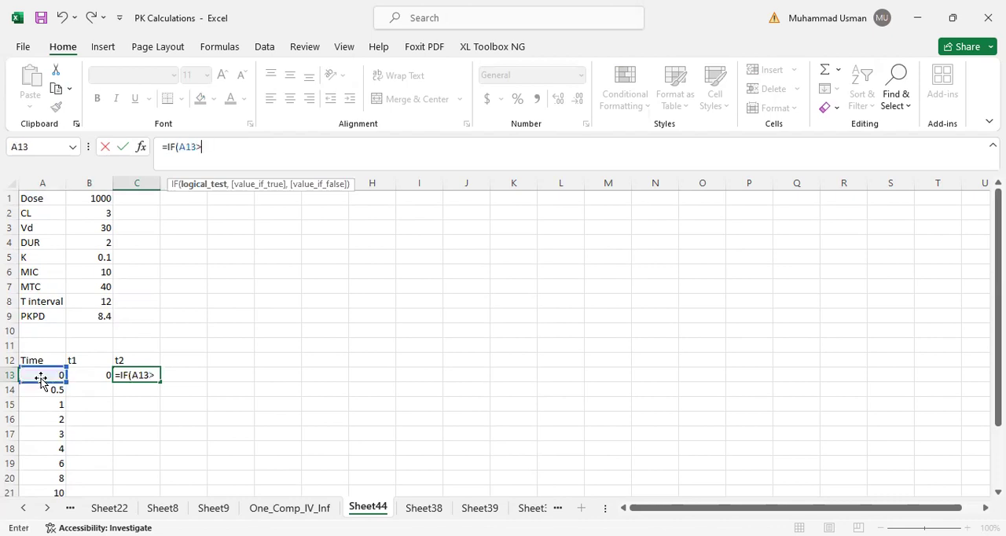
click(91, 243)
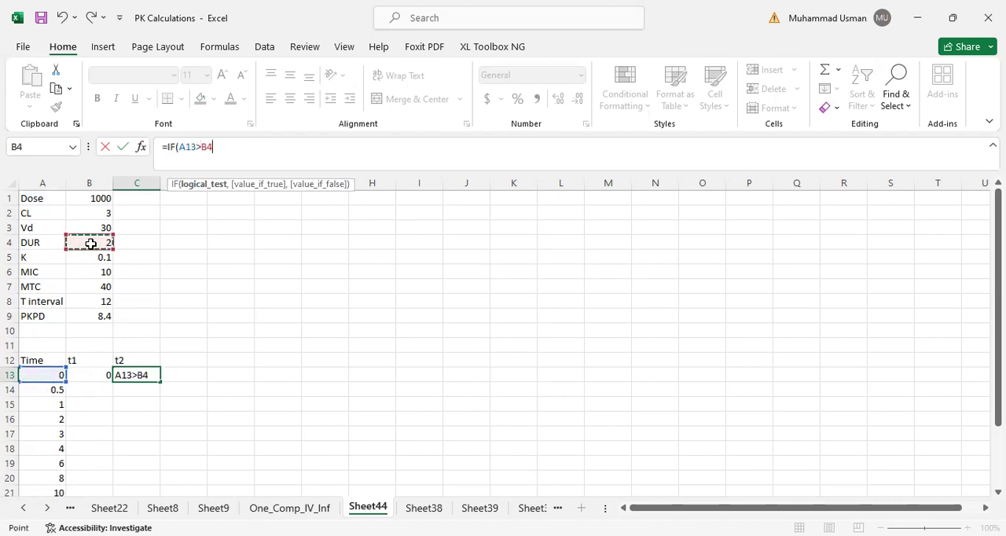
text(,()
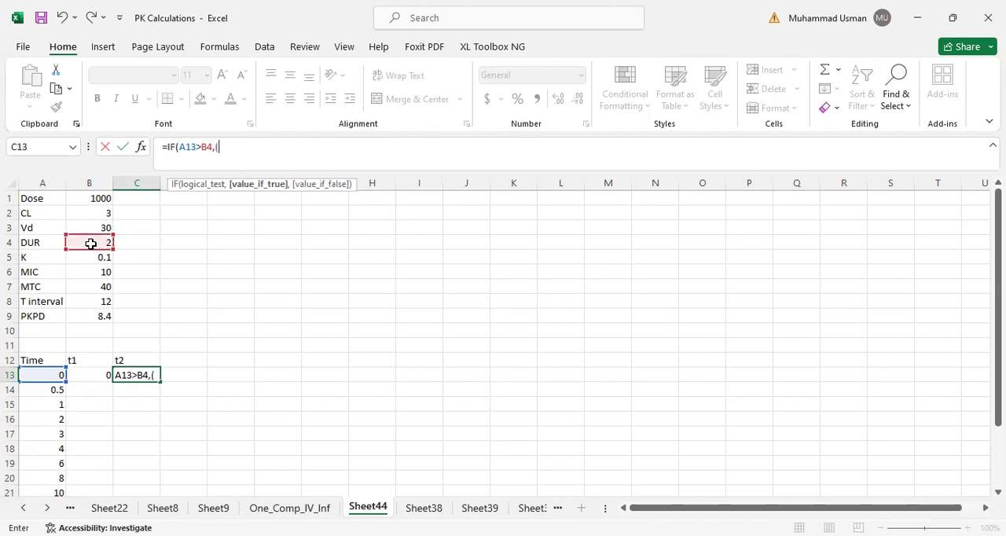
click(33, 374)
text(-)
click(93, 243)
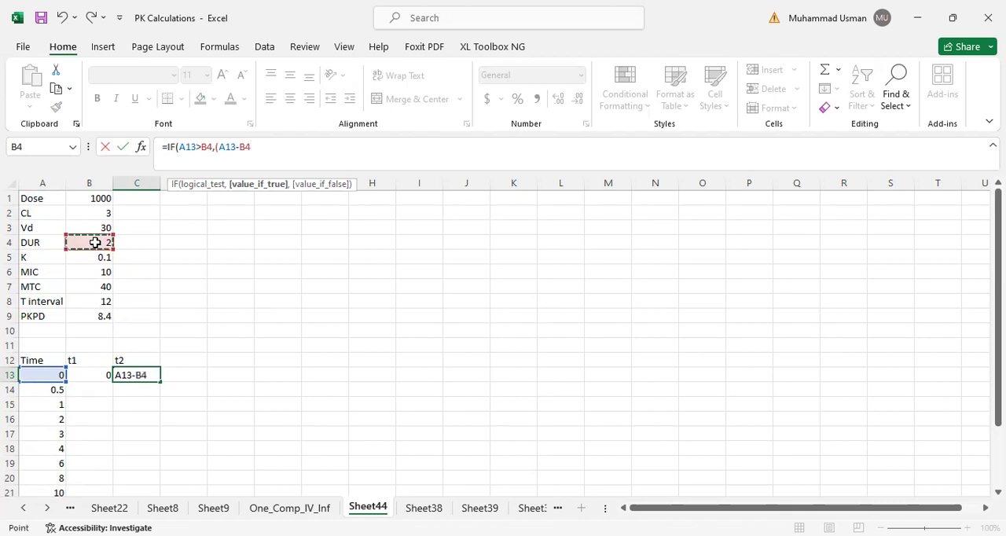
text(),)
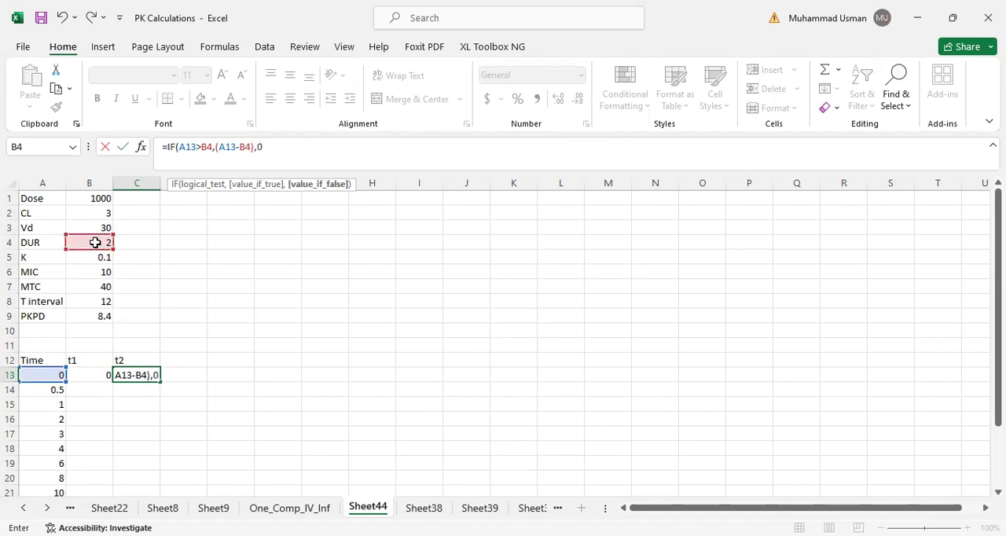
text(0))
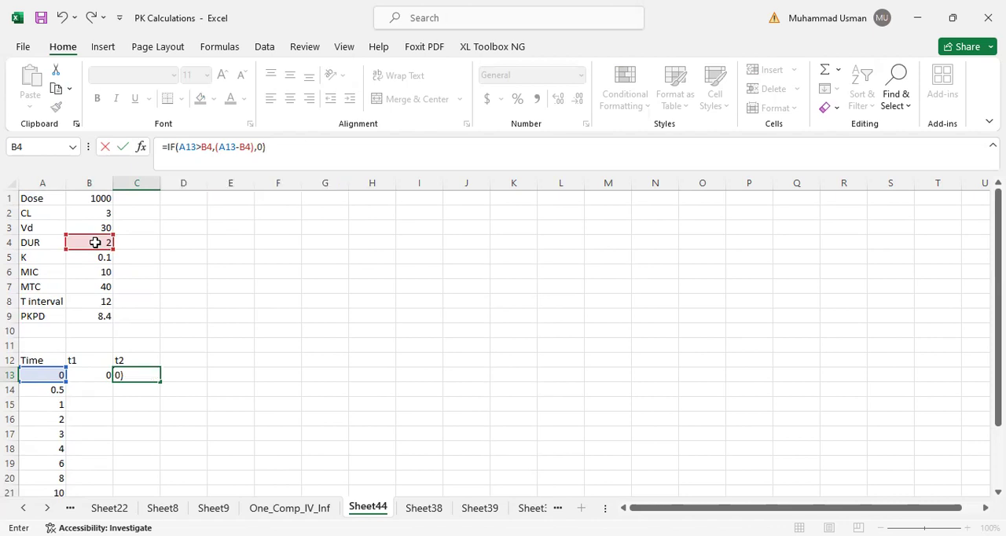
key(Return)
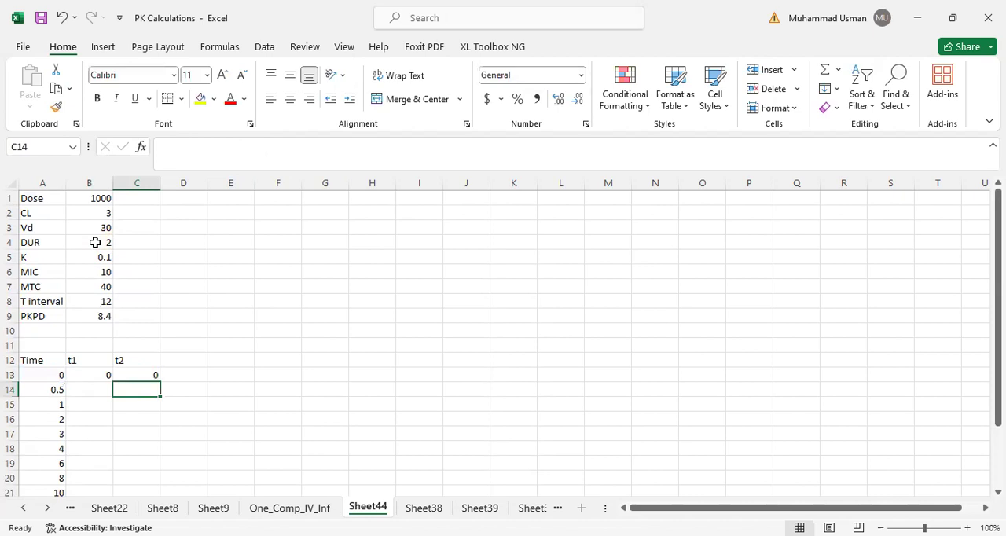
- Make both B4 references absolute in the t1 formula in B13, giving =IF(A13<=$B$4,A13,$B$4)
click(93, 376)
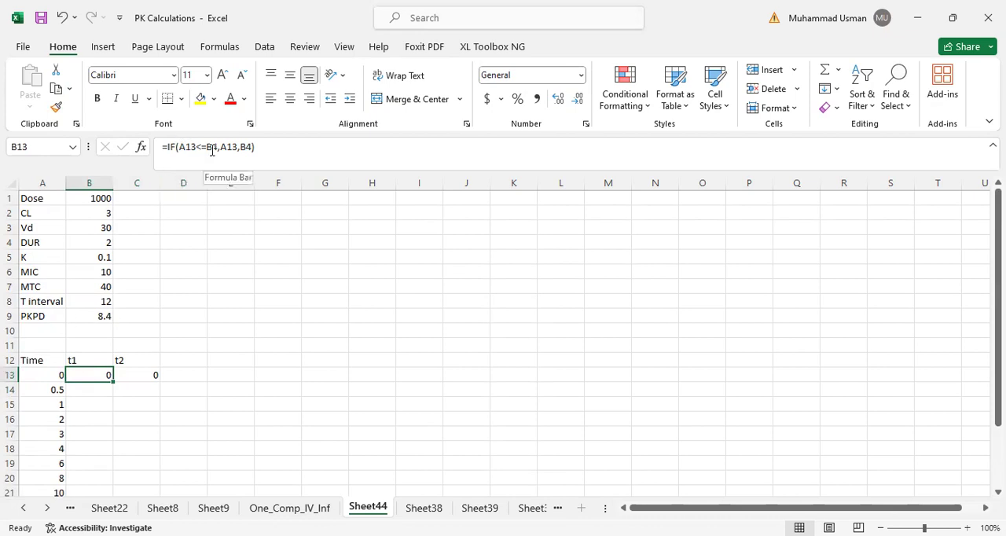
click(215, 149)
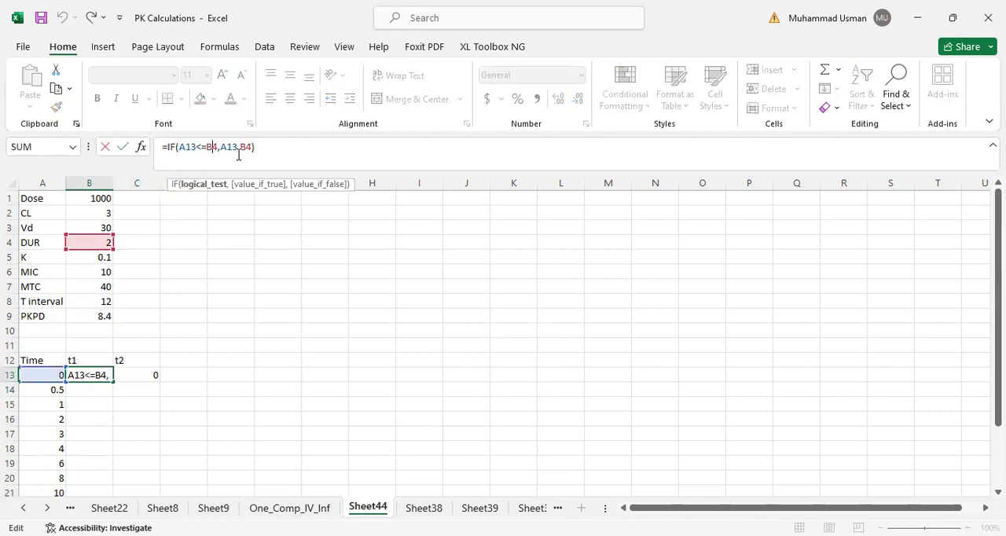
key(F4)
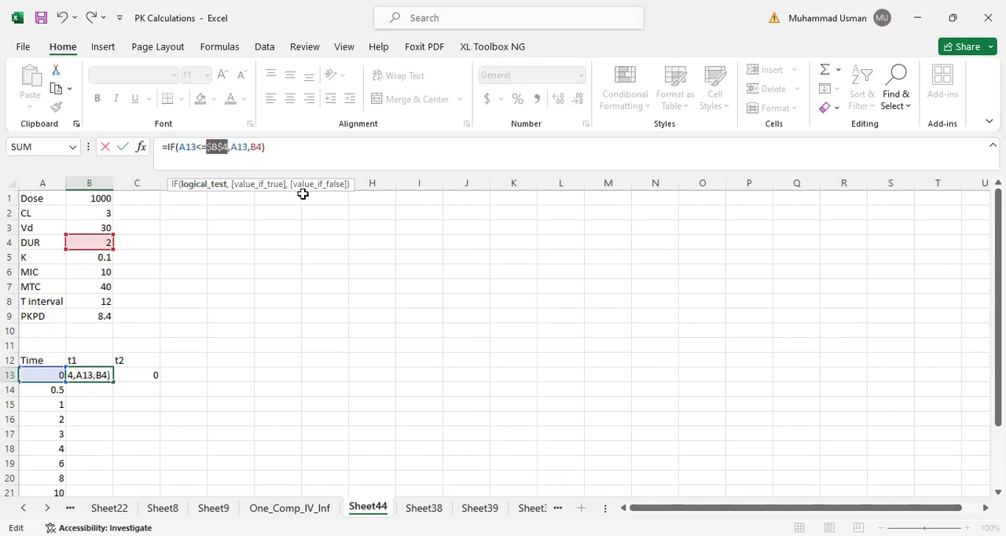
click(260, 146)
key(F4)
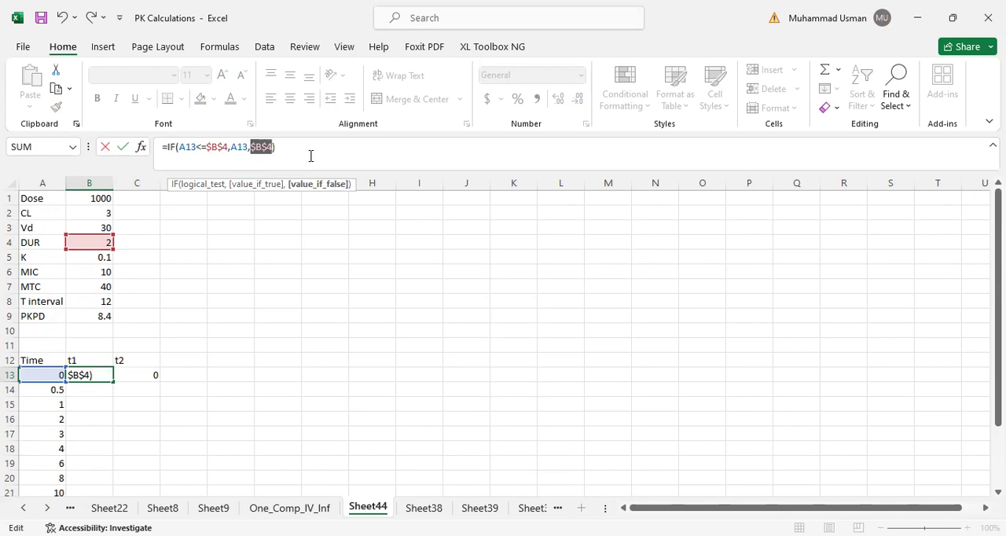
key(Return)
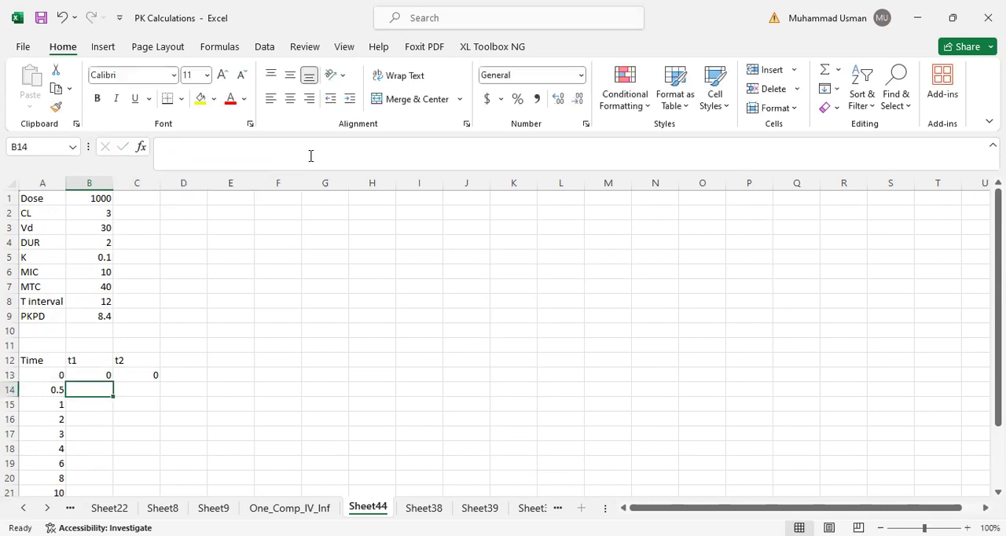
- Make both B4 references absolute in the t2 formula in C13, giving =IF(A13>$B$4,(A13-$B$4),0)
click(150, 377)
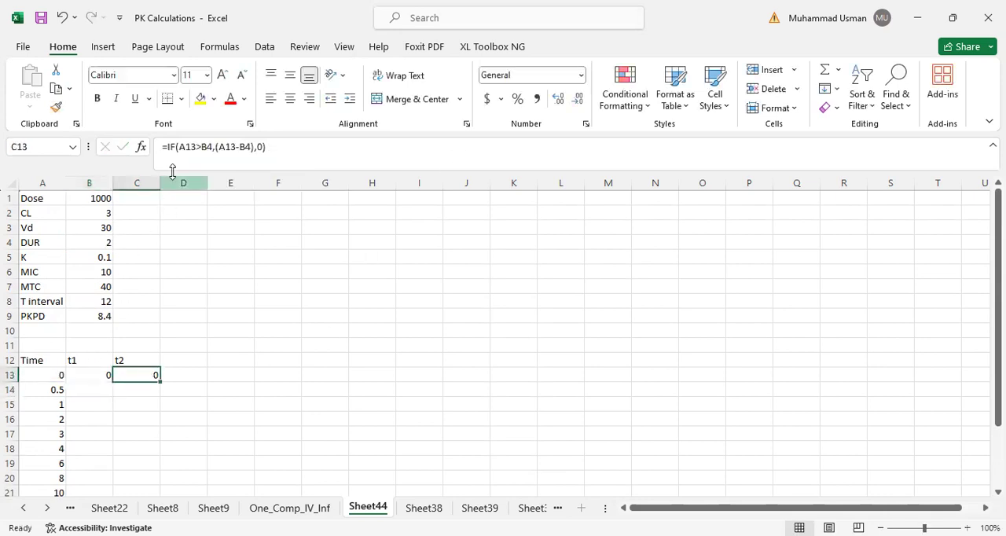
click(209, 147)
key(F4)
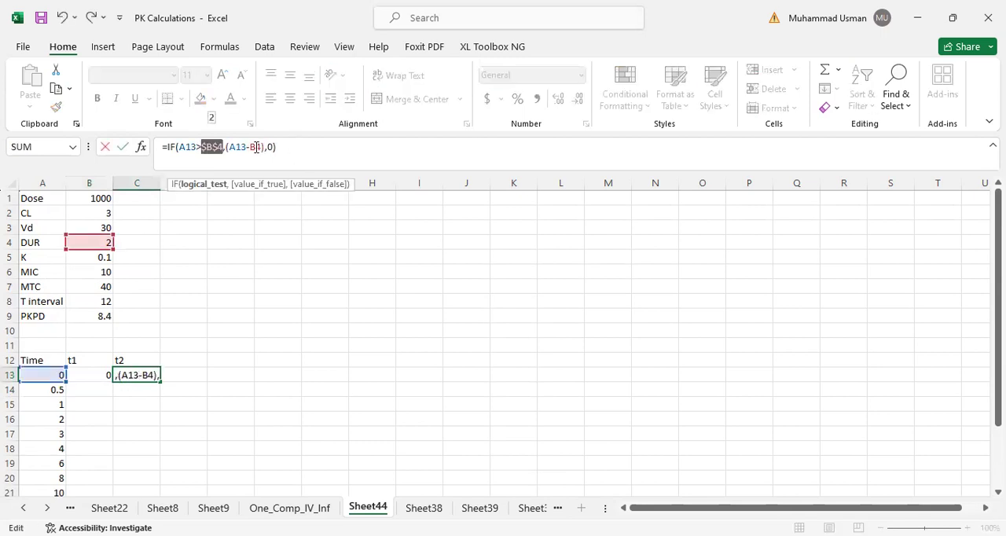
key(Right)
key(Right)
key(Right)
key(Right)
key(Right)
key(Right)
key(Right)
key(Right)
key(F4)
key(Return)
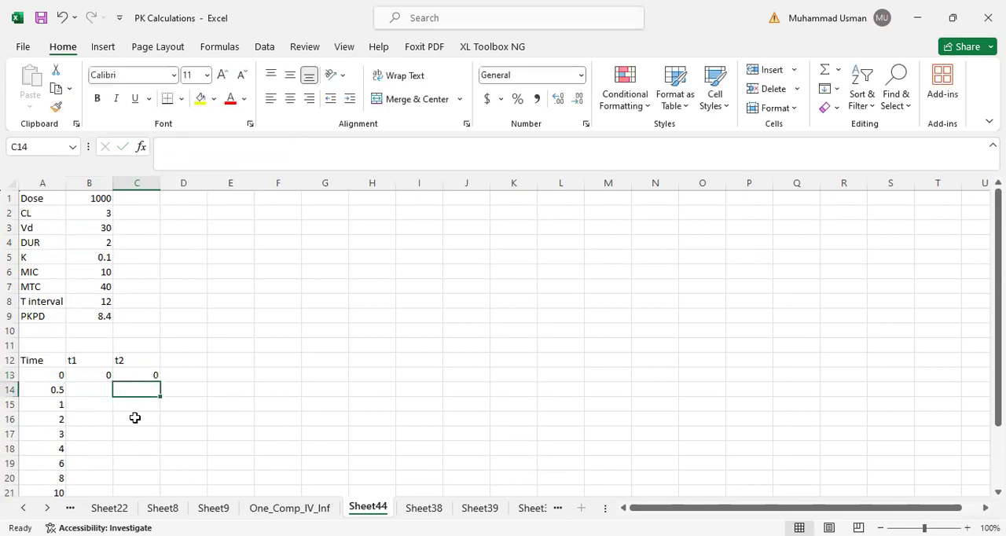
- Fill the t1 and t2 formulas from B13:C13 down to row 25, and select the times in A13:A16
drag(79, 375, 140, 469)
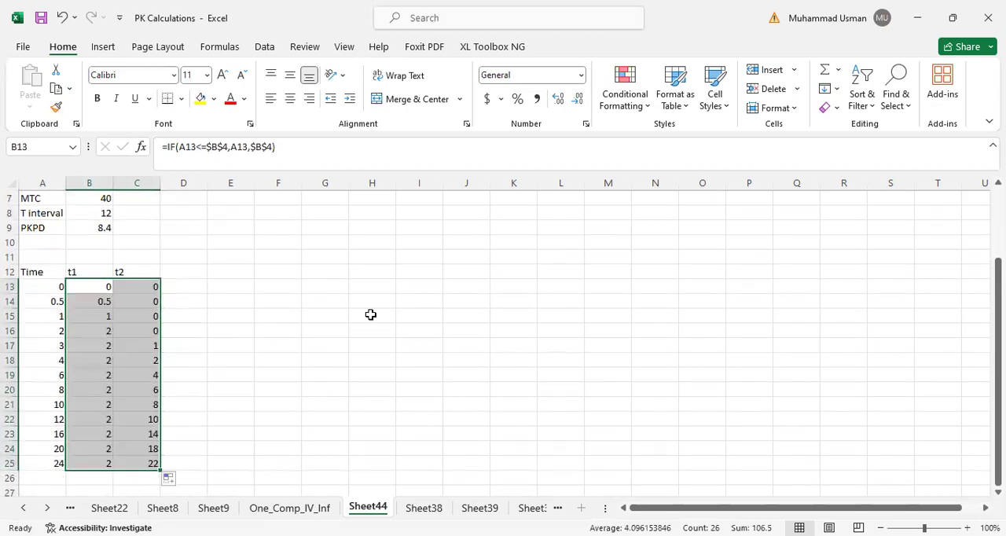
click(334, 286)
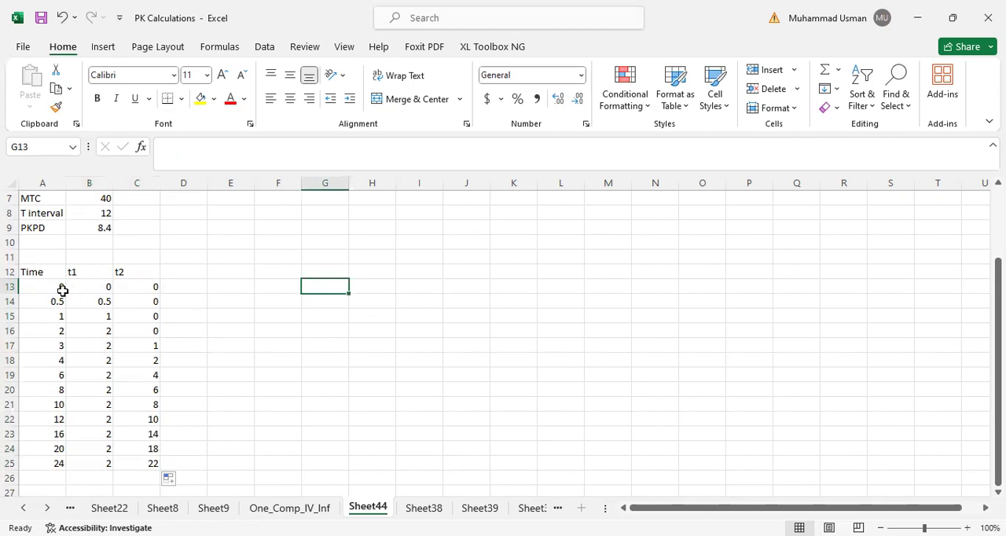
drag(36, 287, 40, 336)
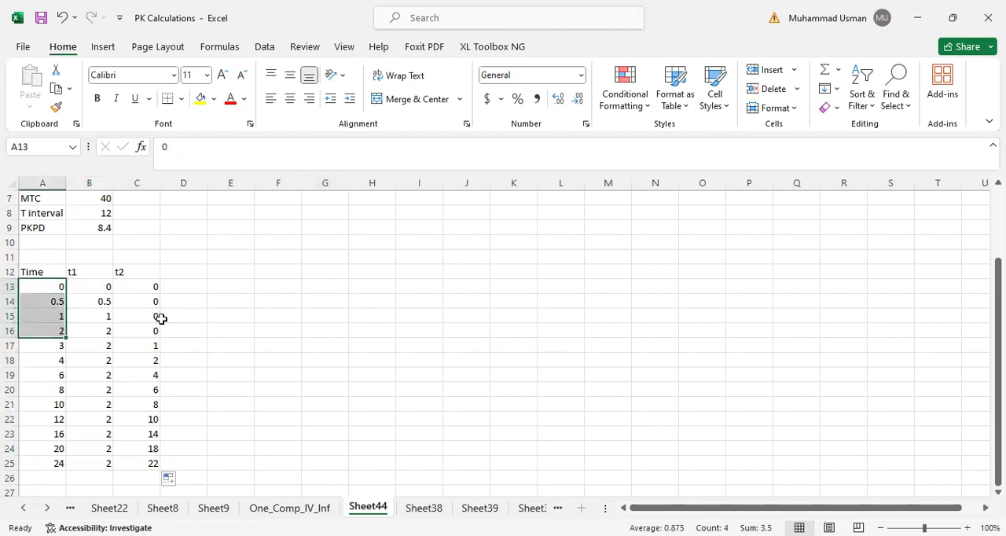
- Check the t1 and t2 results against the times in rows 13 to 19, including the formulas in B17 and C17
drag(39, 348, 41, 386)
click(95, 347)
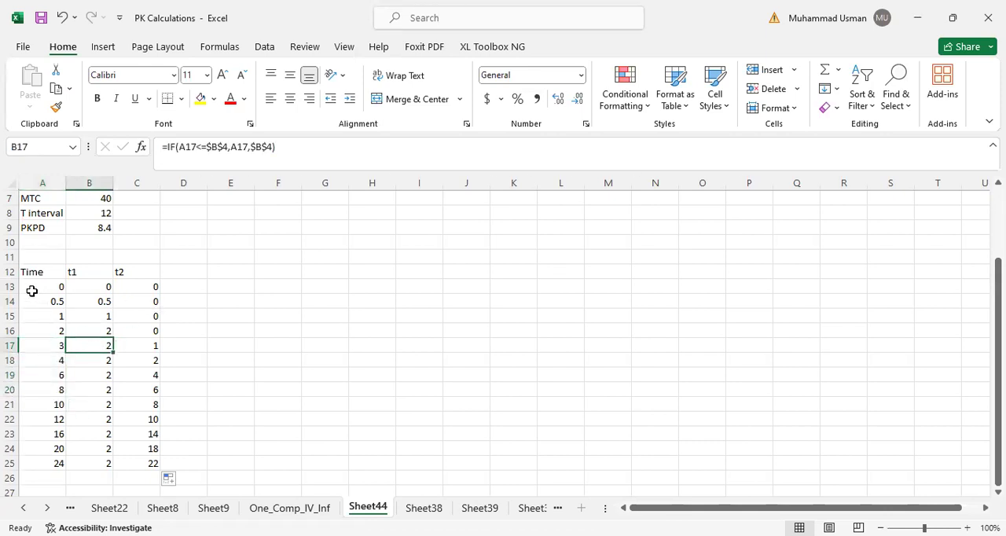
drag(151, 286, 151, 331)
click(141, 347)
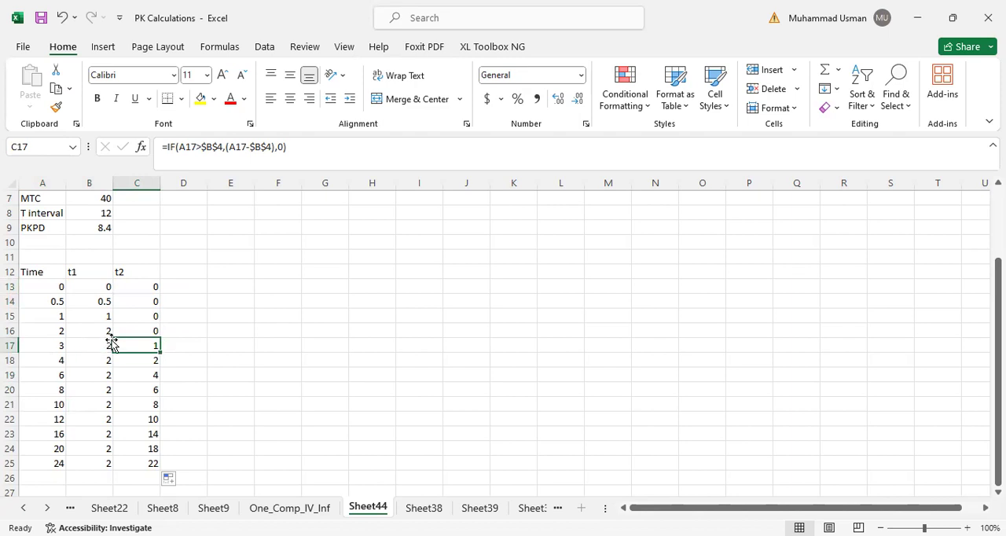
click(227, 343)
- Add a Conc column header in D12, beside t2
click(186, 272)
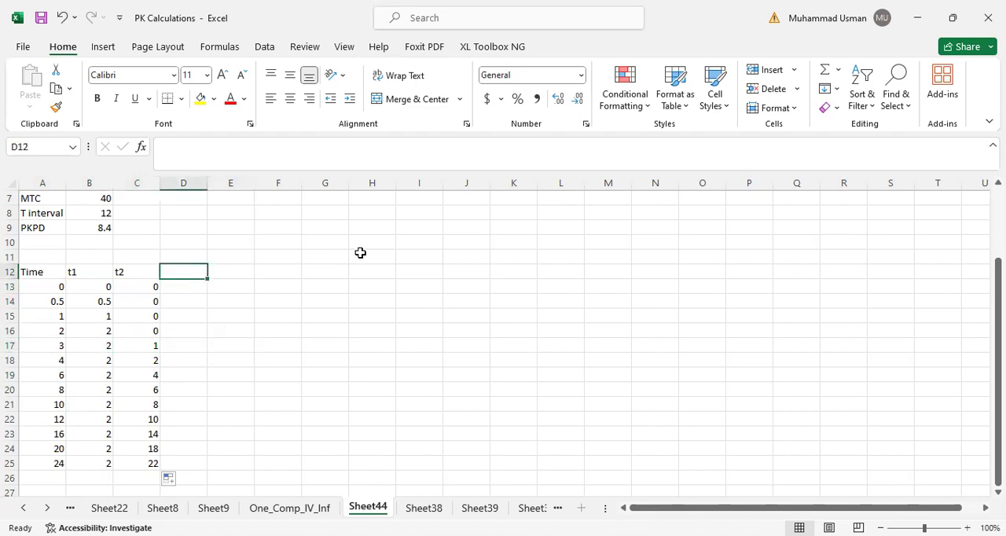
text(COnc)
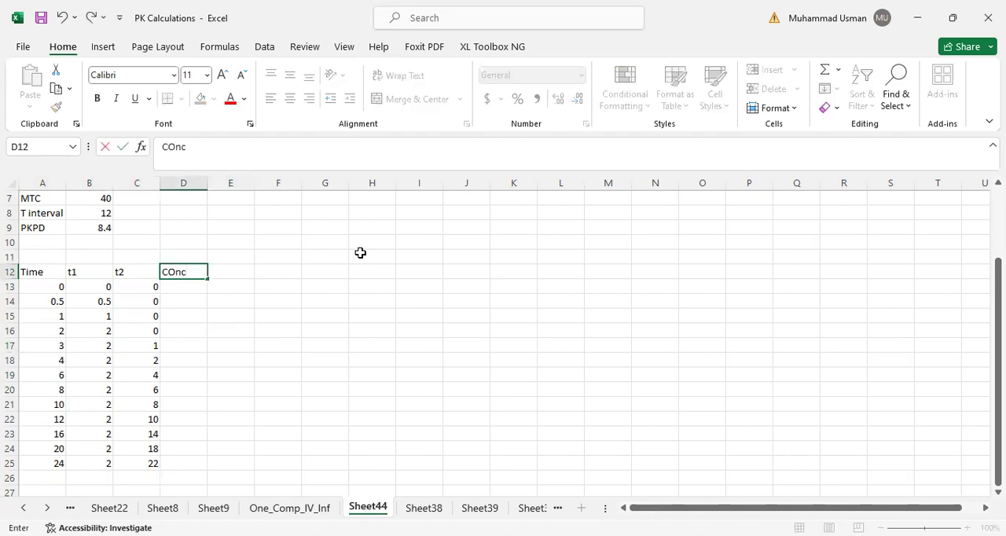
key(BackSpace)
text(ocn)
text(c)
key(Return)
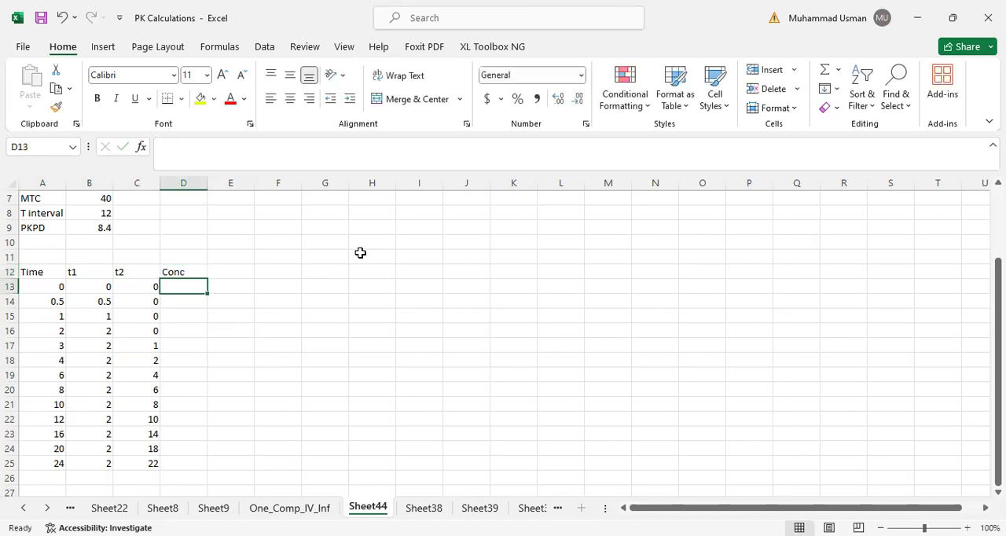
text(=)
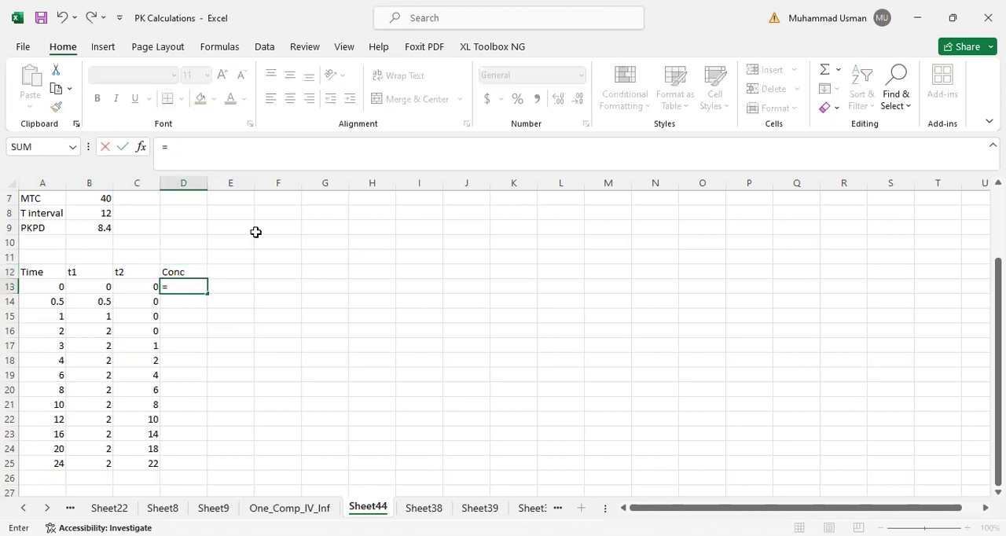
scroll(205, 288, up, 2)
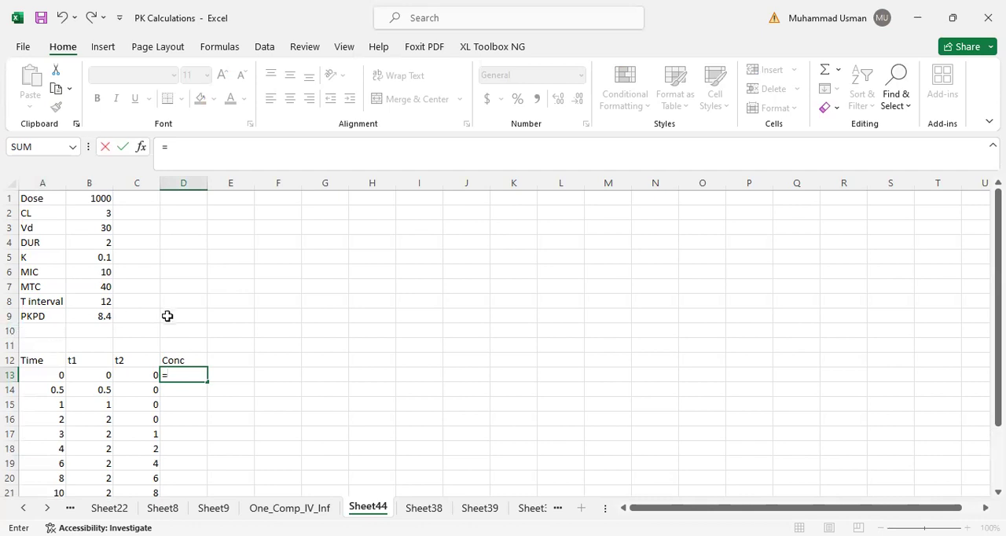
key(Escape)
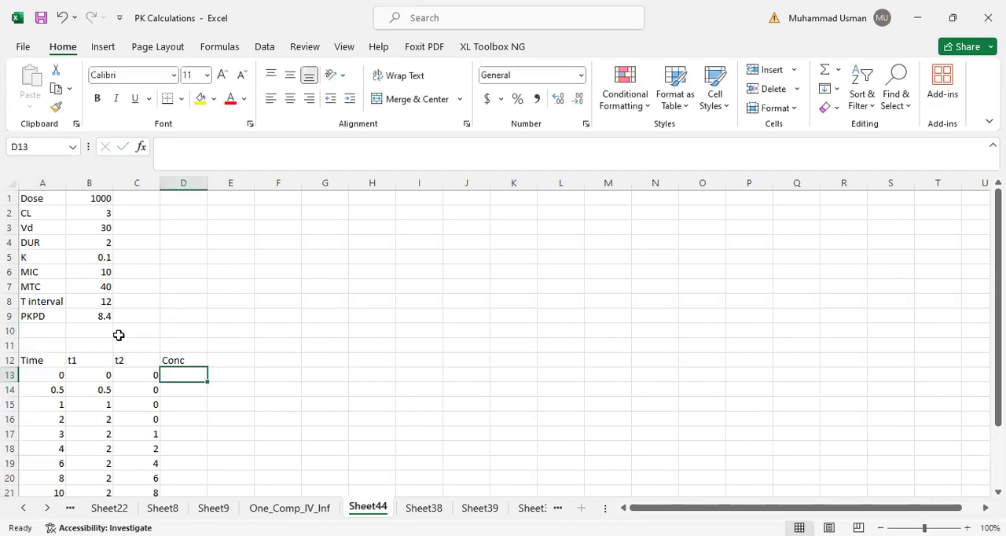
click(11, 213)
right_click(11, 213)
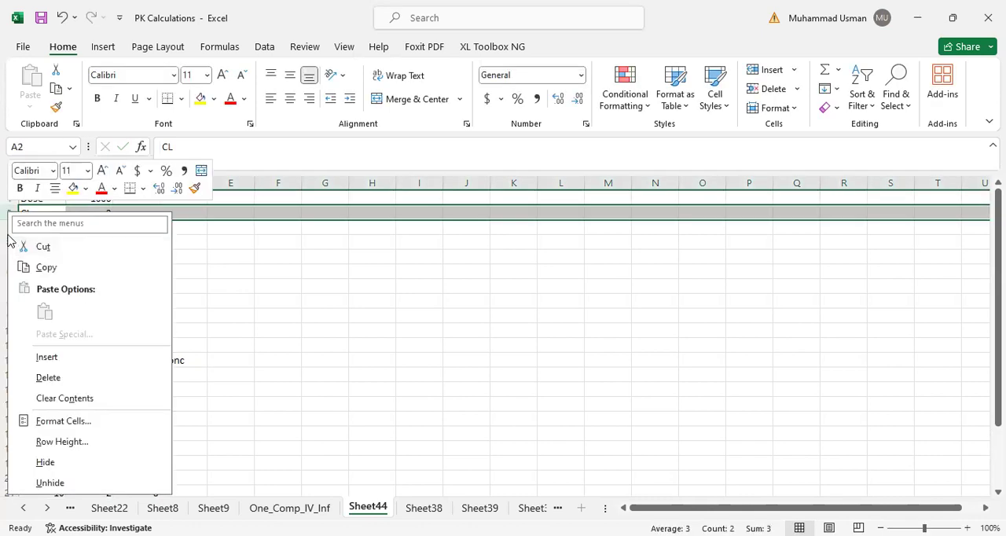
key(Escape)
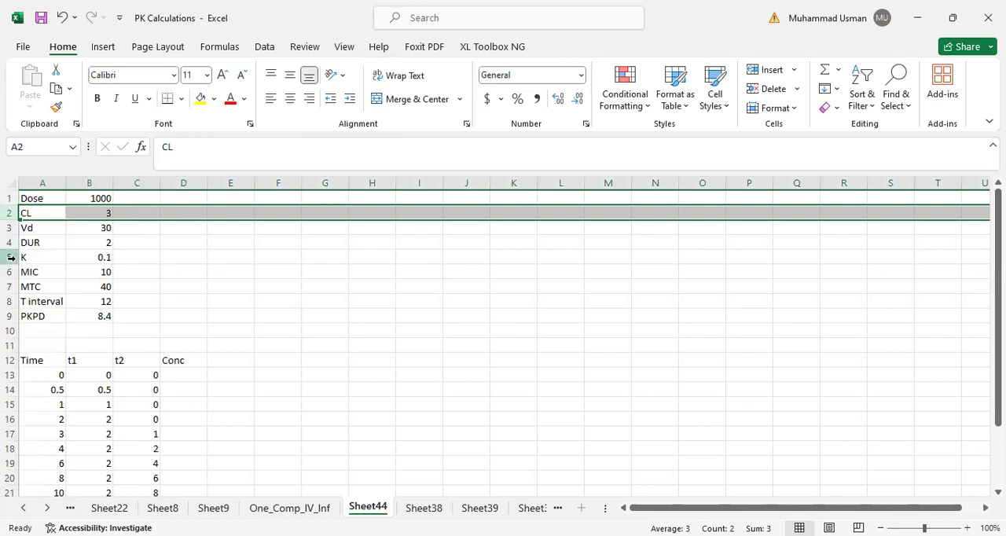
- Insert a new row above MIC and label it Rate in A6
click(11, 271)
right_click(11, 271)
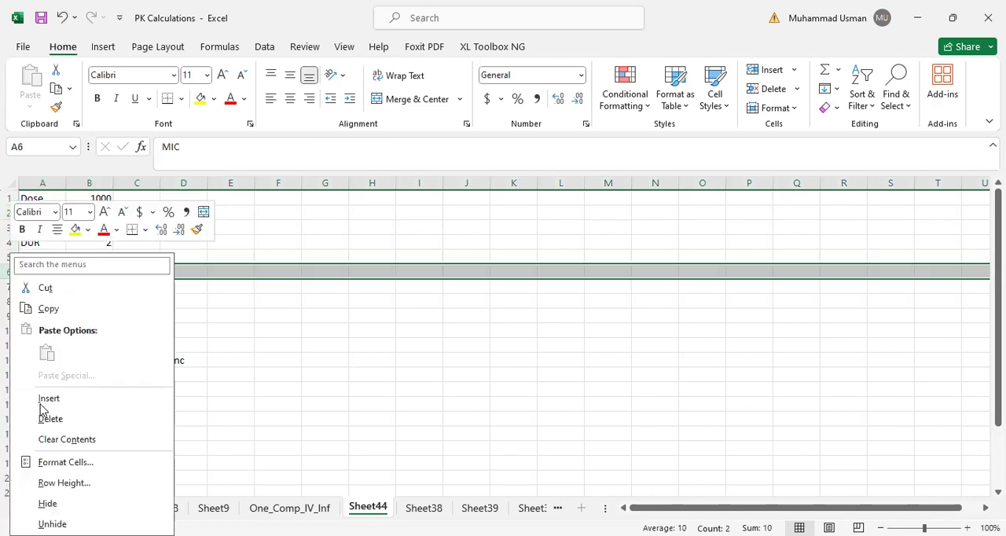
click(33, 391)
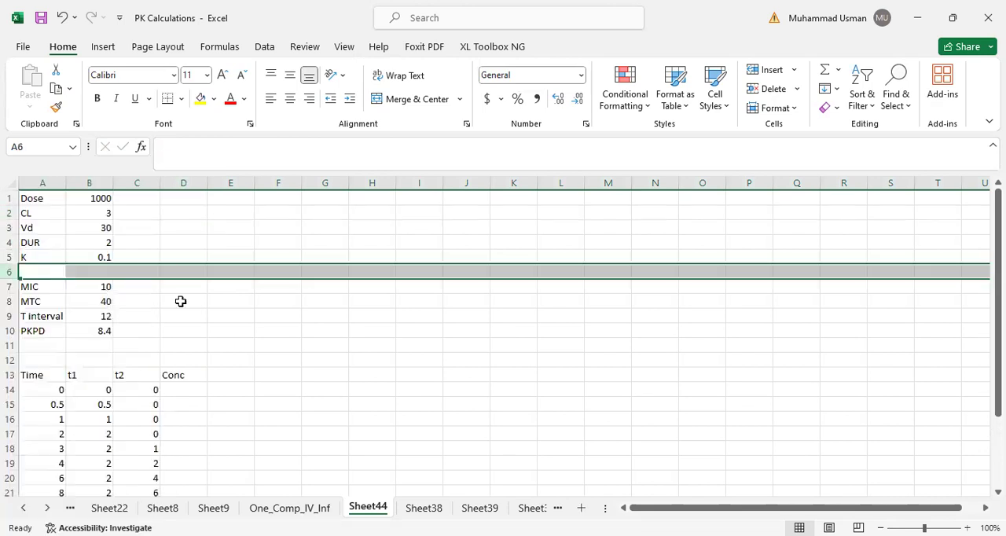
click(42, 272)
text(Rate)
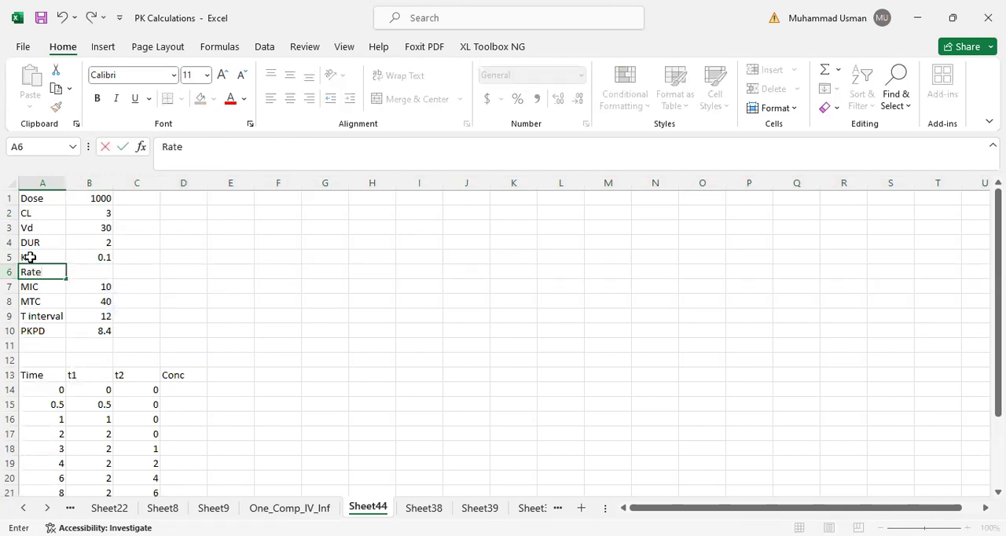
- Calculate the infusion rate in B6 as dose divided by duration, =B1/B4
key(Tab)
text(=)
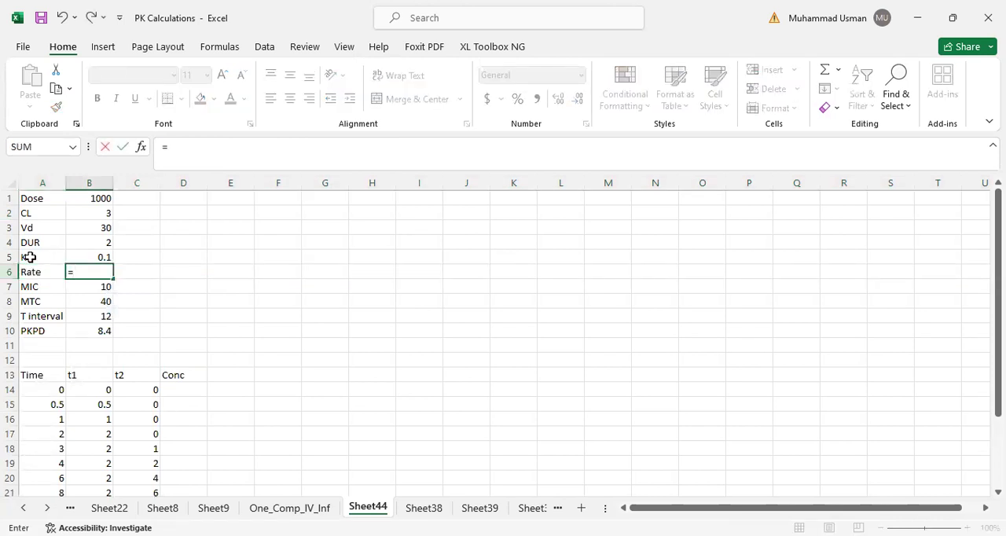
click(101, 198)
text(/)
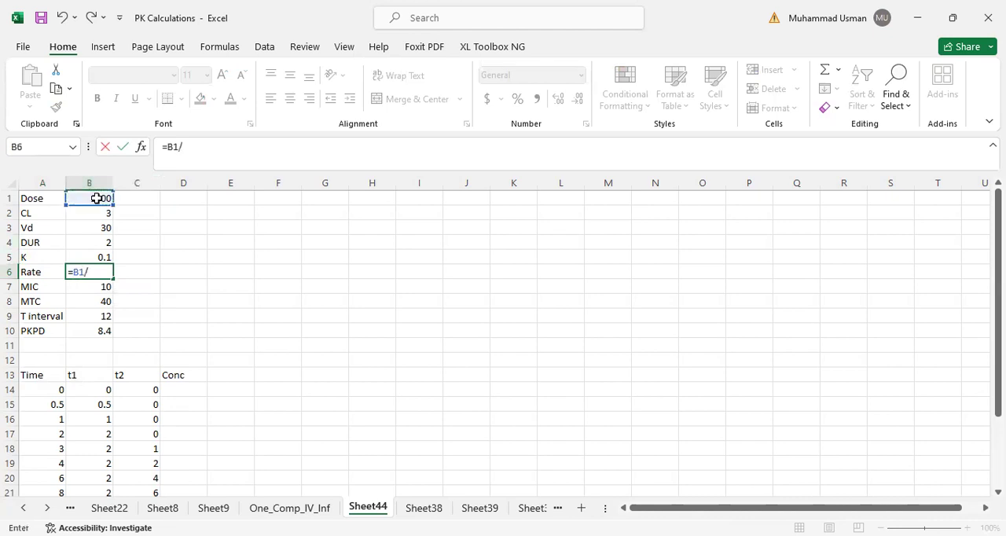
click(107, 242)
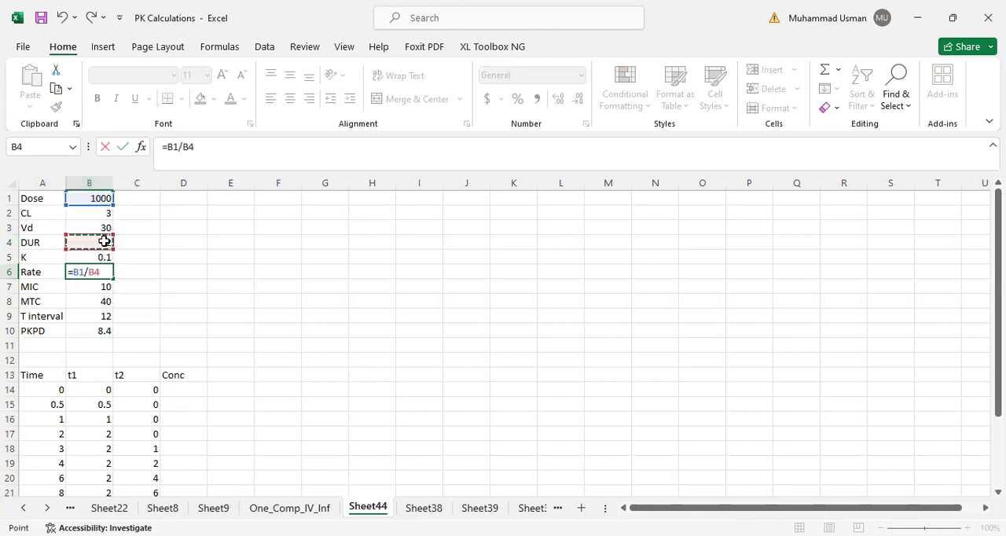
key(Return)
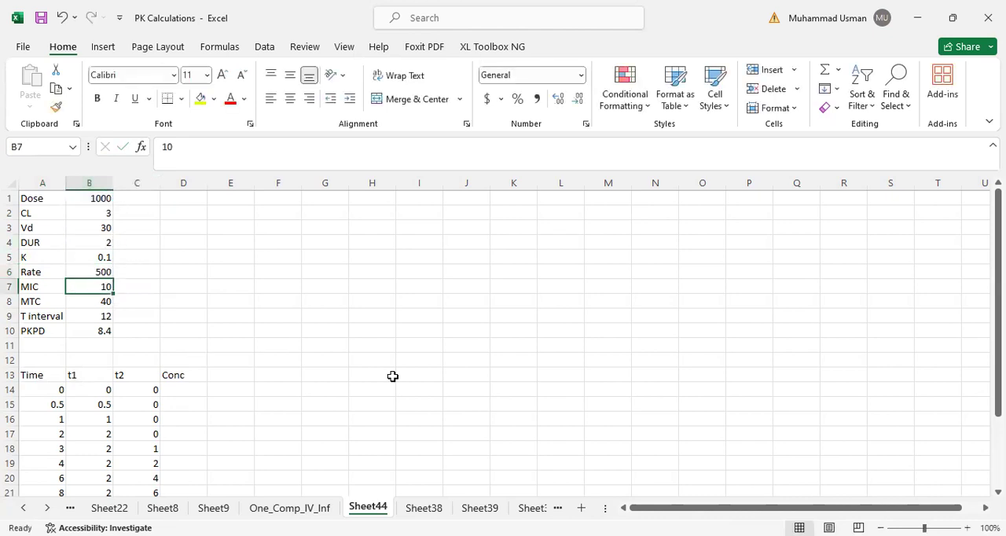
- Begin the concentration formula in D14 with rate divided by clearance, =(B6/B2)
click(184, 388)
text(=)
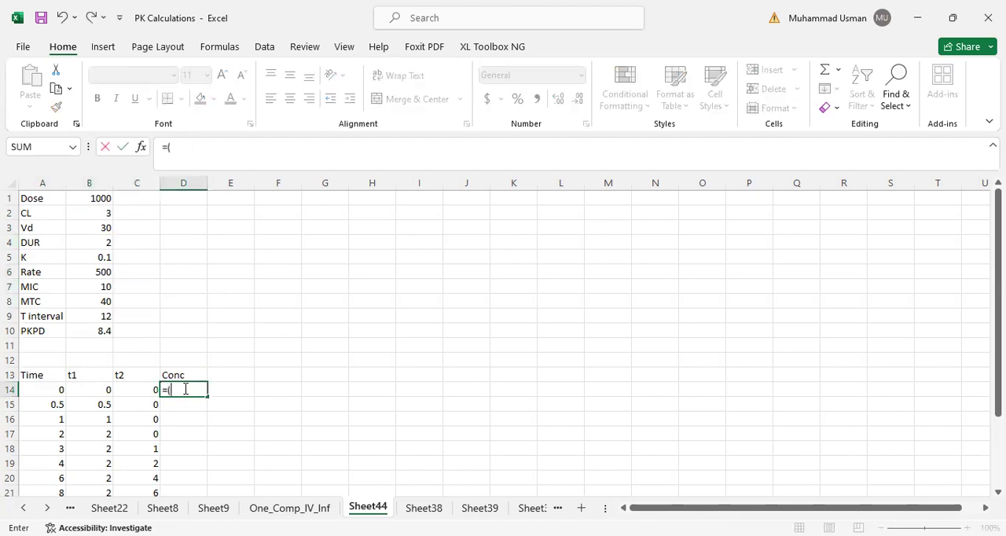
text(()
click(95, 272)
text(/)
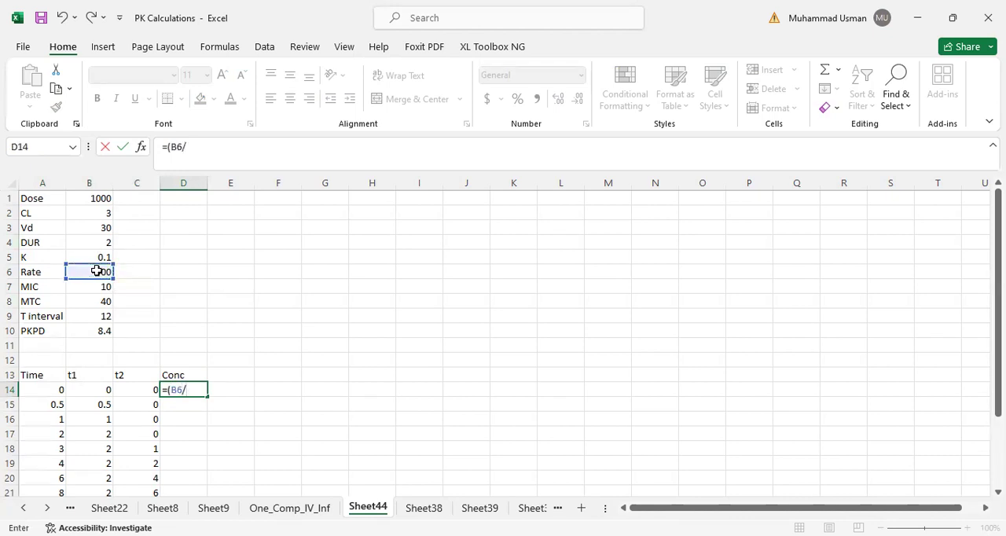
click(91, 212)
text())
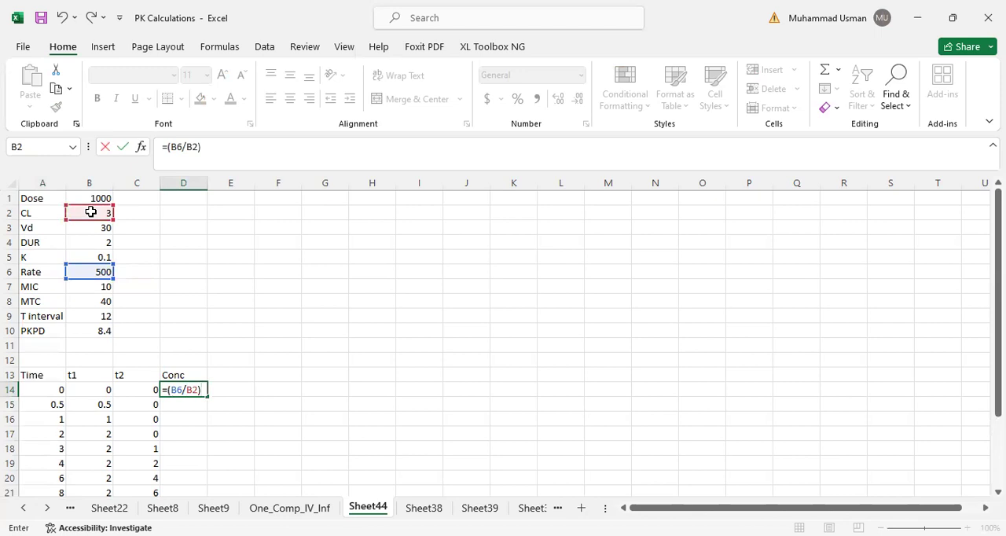
text(*)
- Extend the D14 formula with the infusion term *(1-EXP(-B5*B14), using K and t1
text((1-EXP(-)
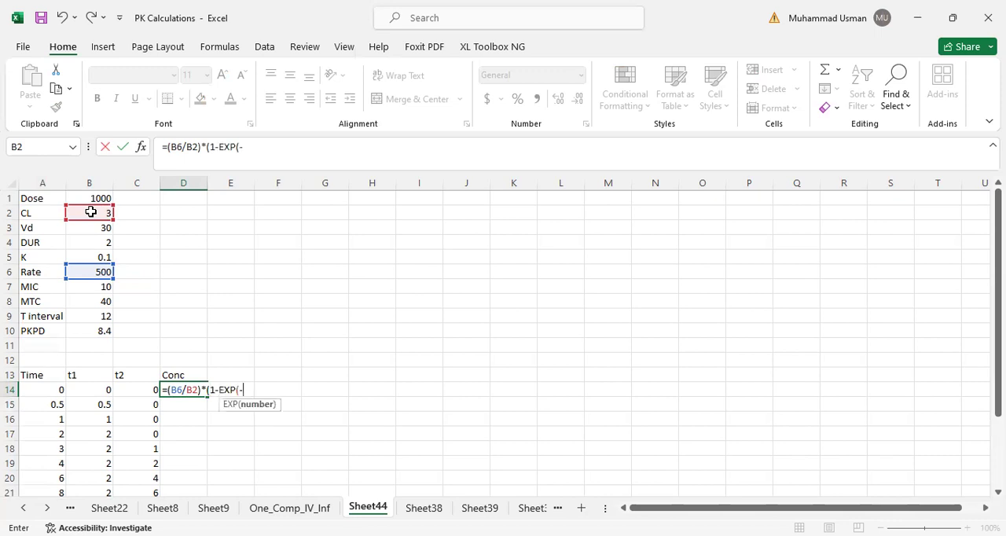
click(91, 258)
text(*)
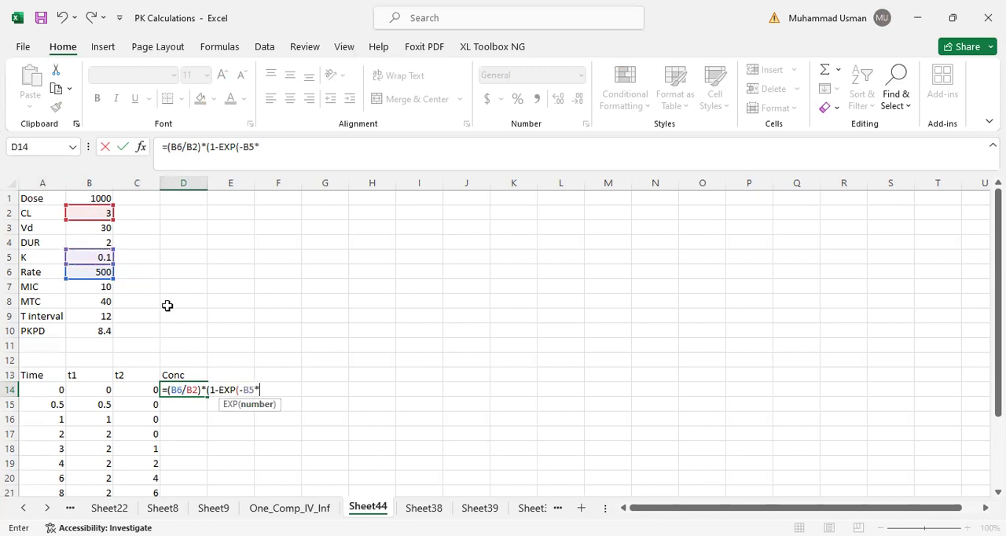
click(76, 391)
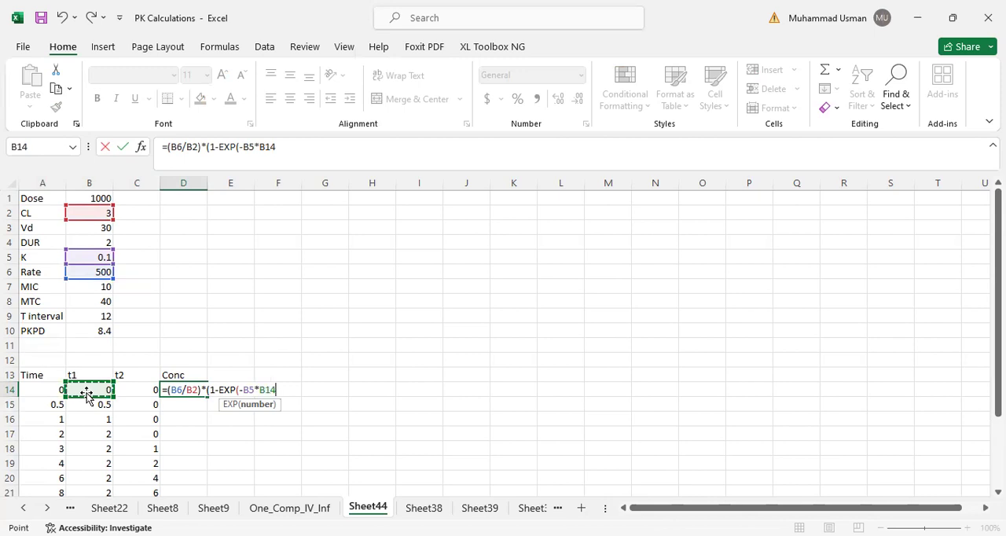
text())*)
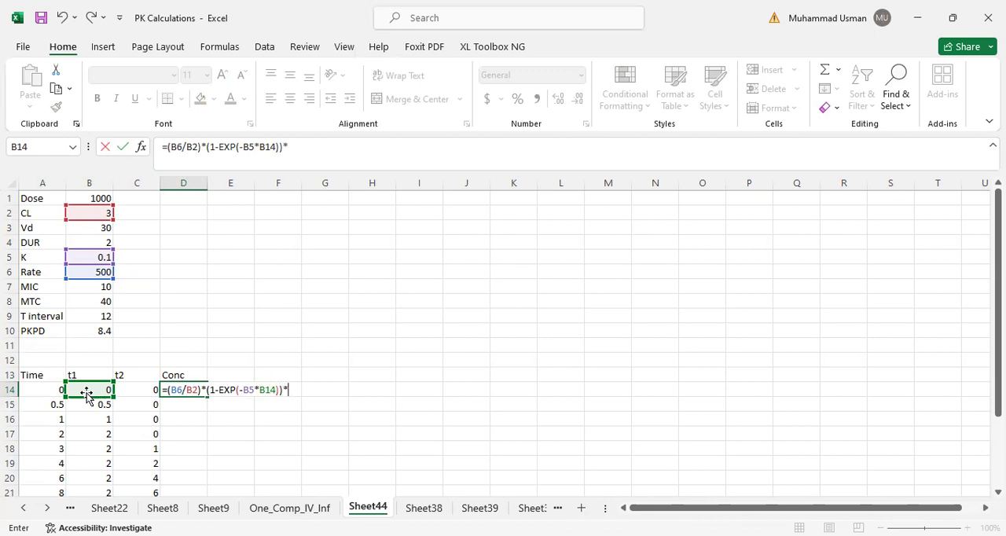
- Complete the D14 formula with the t2 elimination term, giving =(B6/B2)*(1-EXP(-B5*B14))*EXP(-B5*C14)
text(EXP(-)
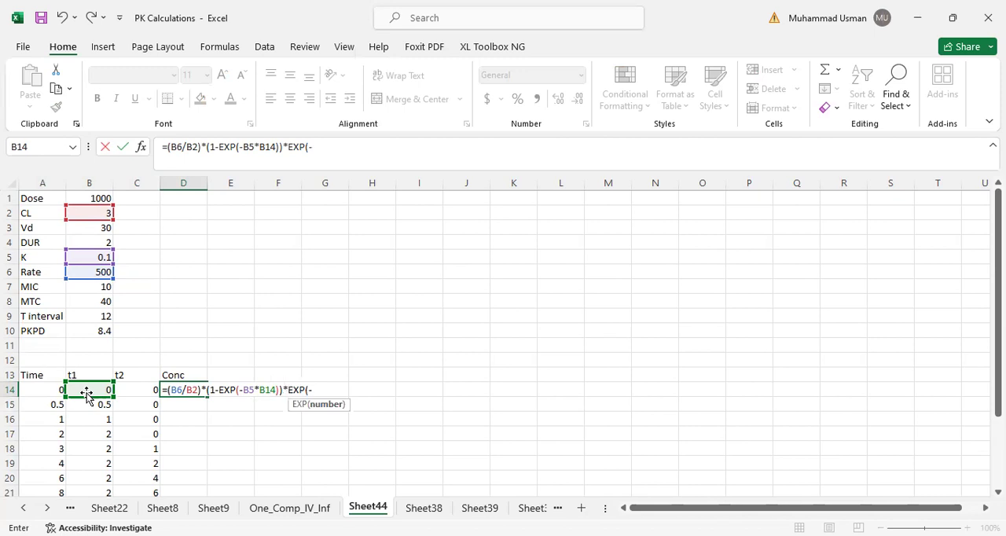
click(88, 257)
text(*)
click(132, 390)
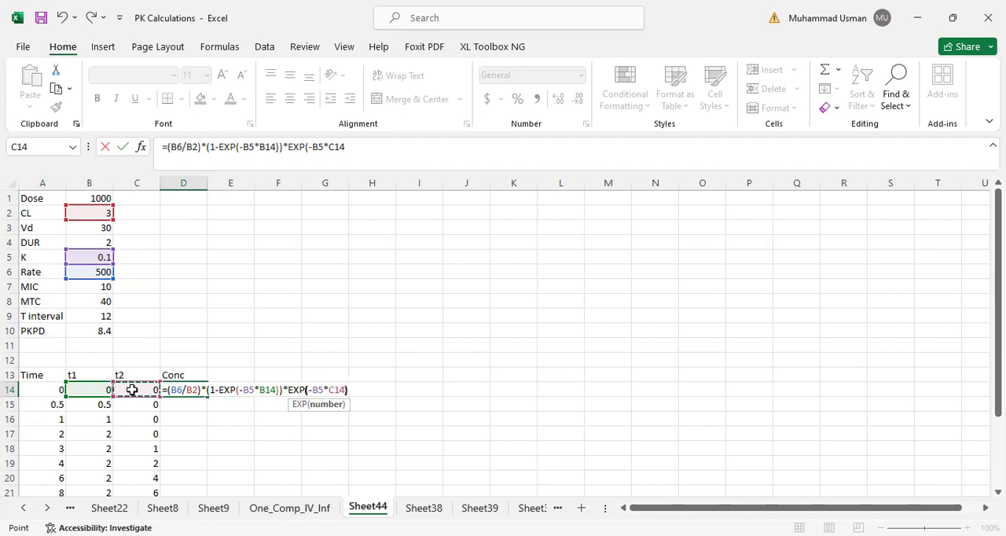
key(Return)
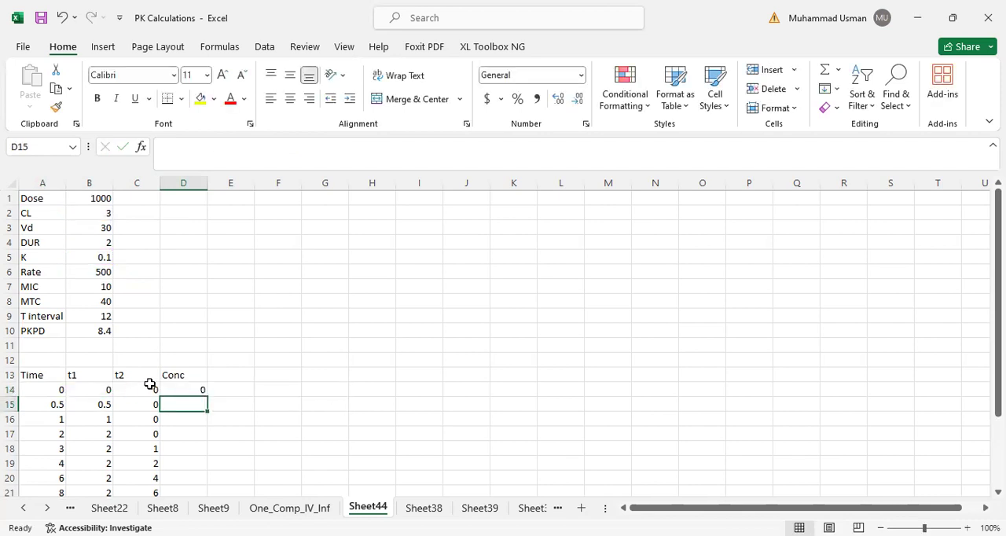
- Make the B6, B2 and both B5 references absolute in D14, giving =($B$6/$B$2)*(1-EXP(-$B$5*B14))*EXP(-$B$5*C14)
click(181, 390)
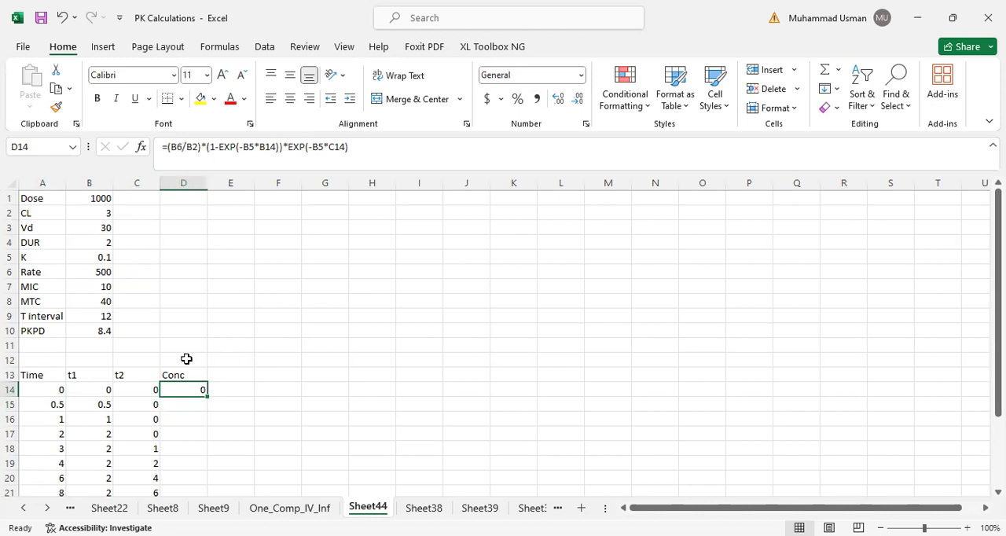
click(175, 147)
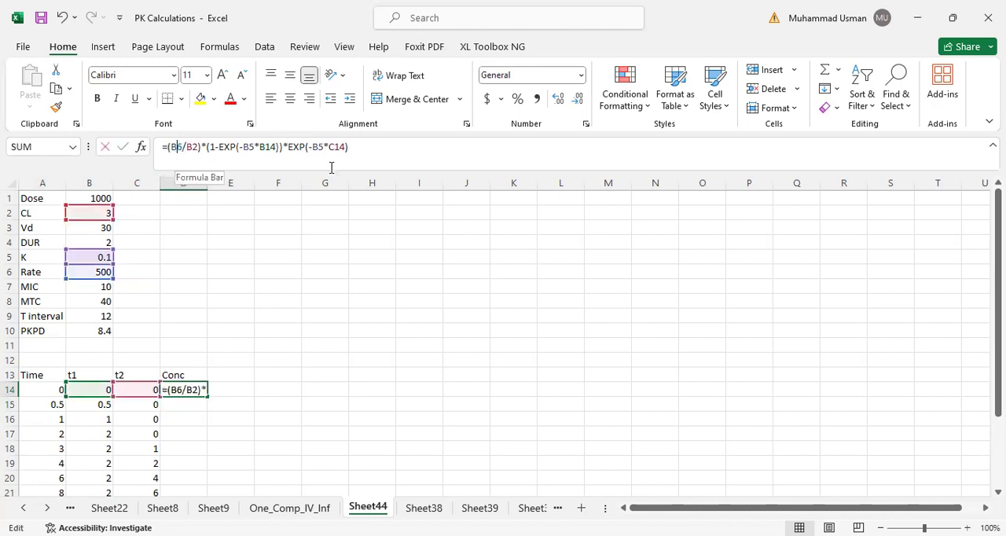
key(F4)
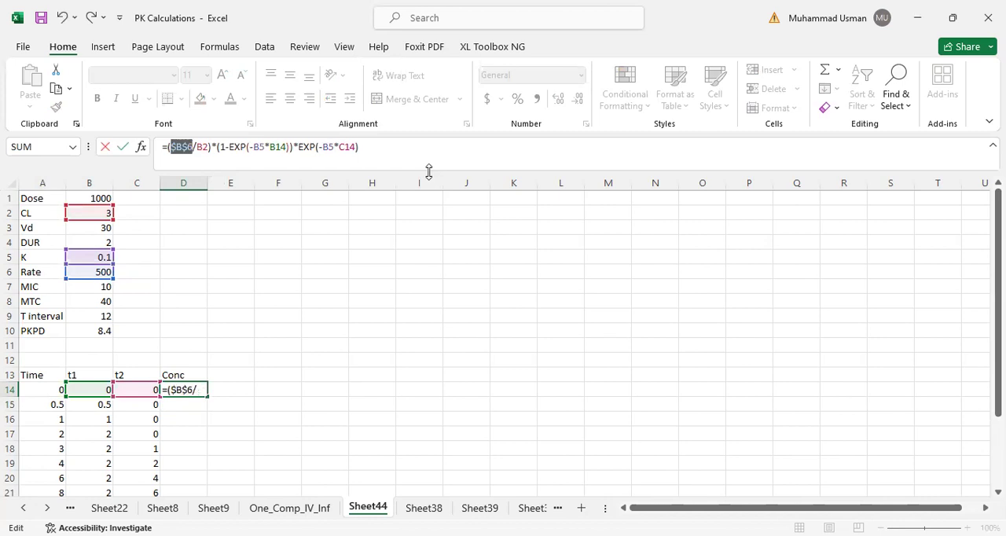
click(202, 148)
key(F4)
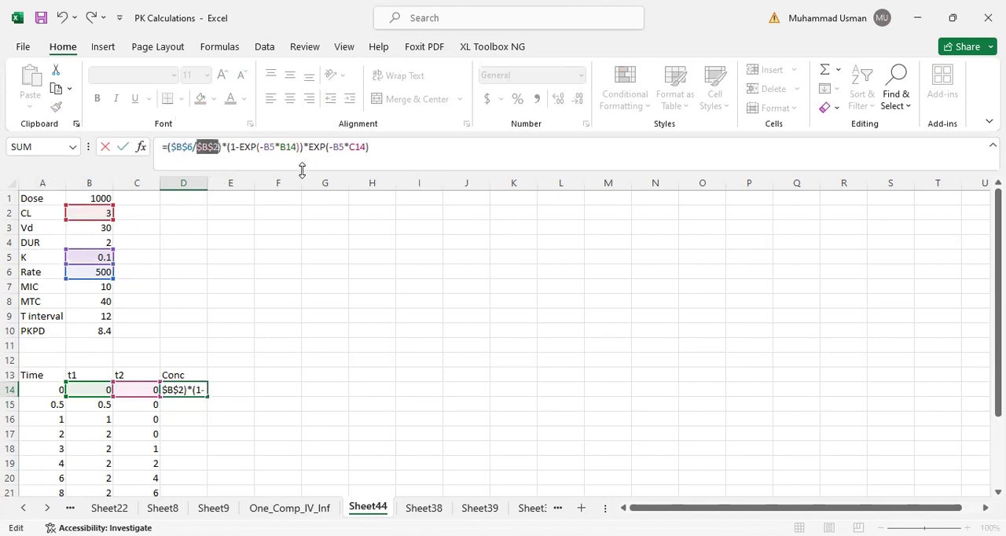
click(273, 147)
key(F4)
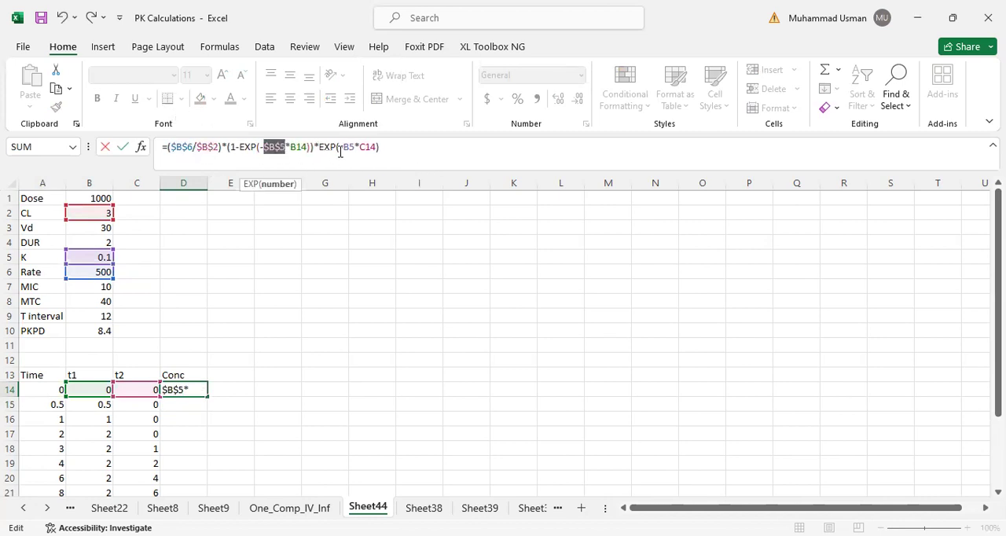
click(349, 148)
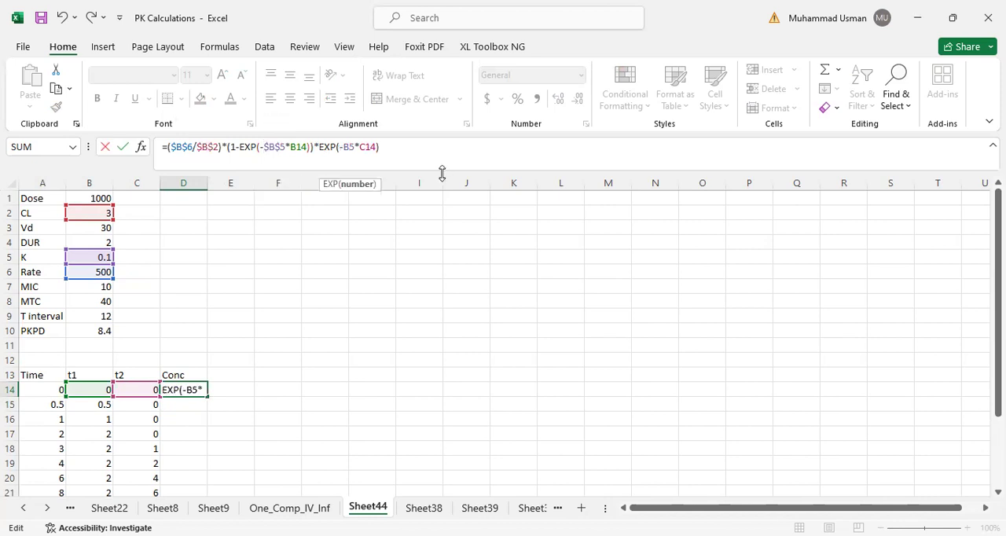
key(F4)
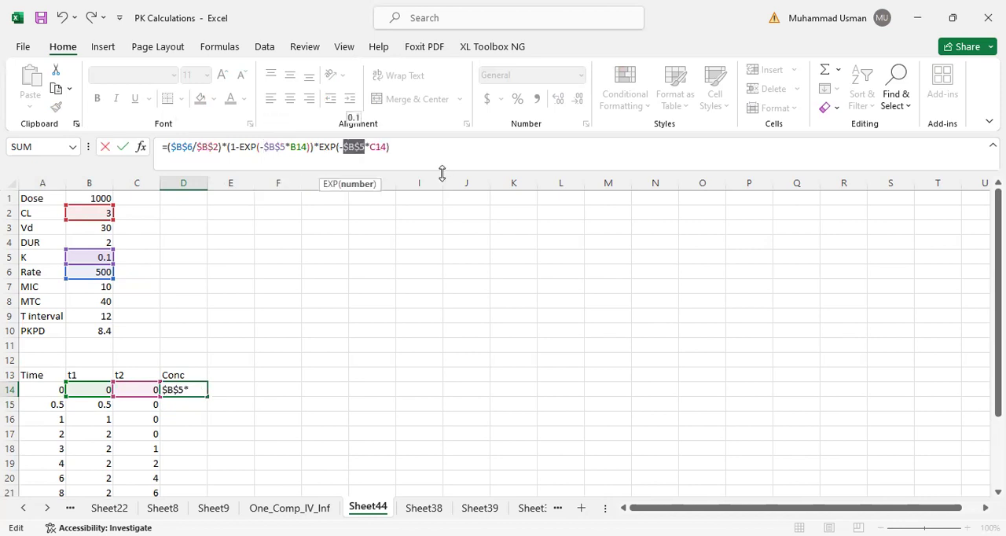
key(Return)
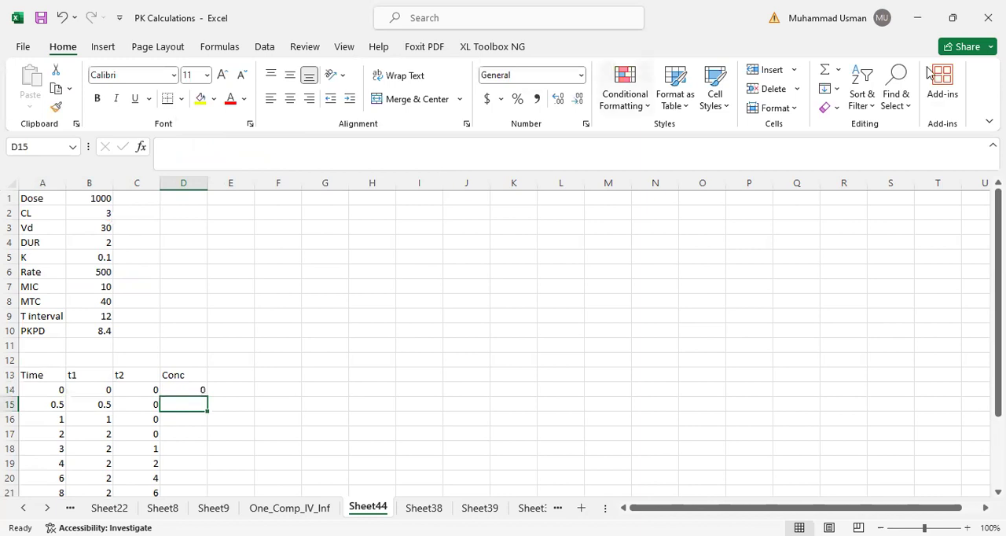
- Fill the D14 concentration formula down to D26 and display D15:D26 with two decimal places
click(181, 391)
drag(207, 397, 191, 467)
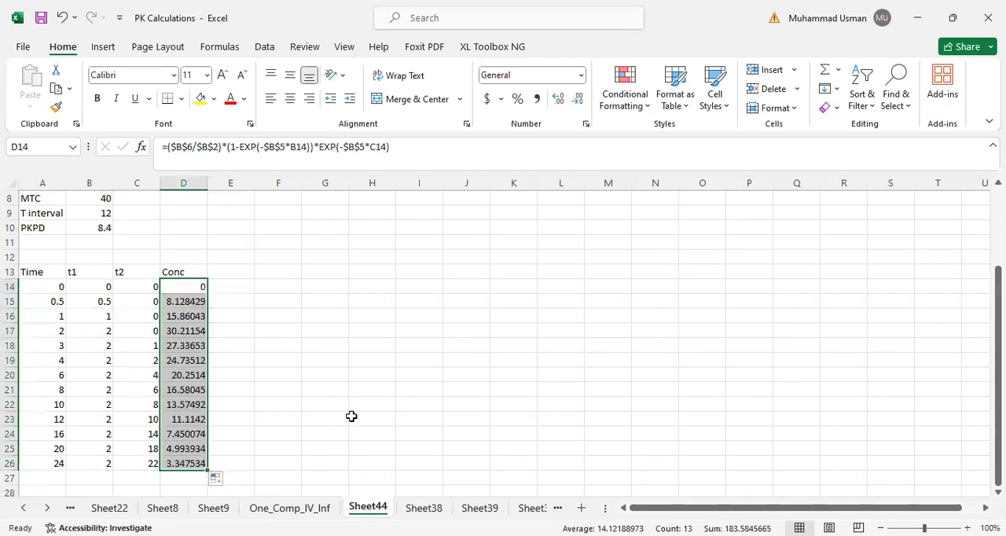
drag(183, 305, 179, 464)
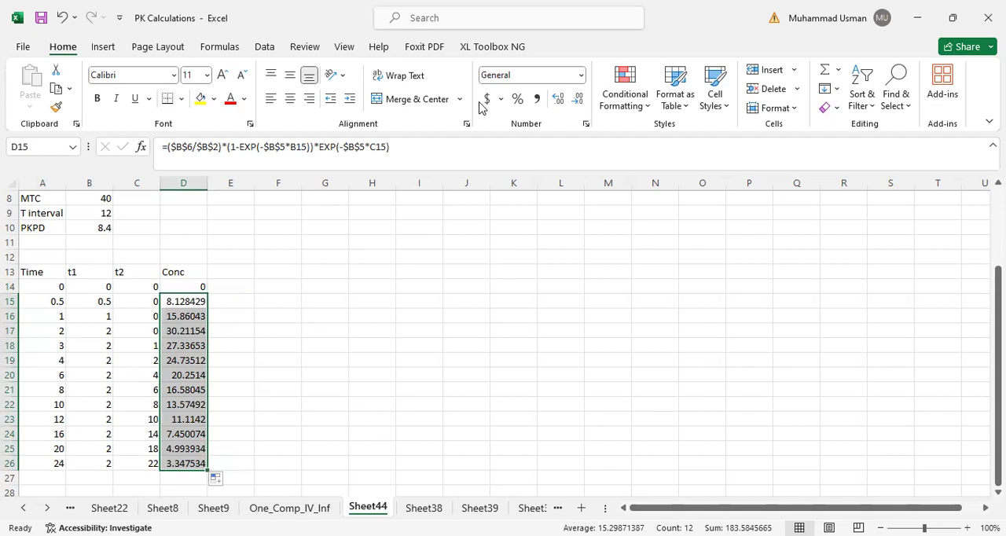
click(578, 99)
click(578, 100)
click(577, 99)
click(577, 99)
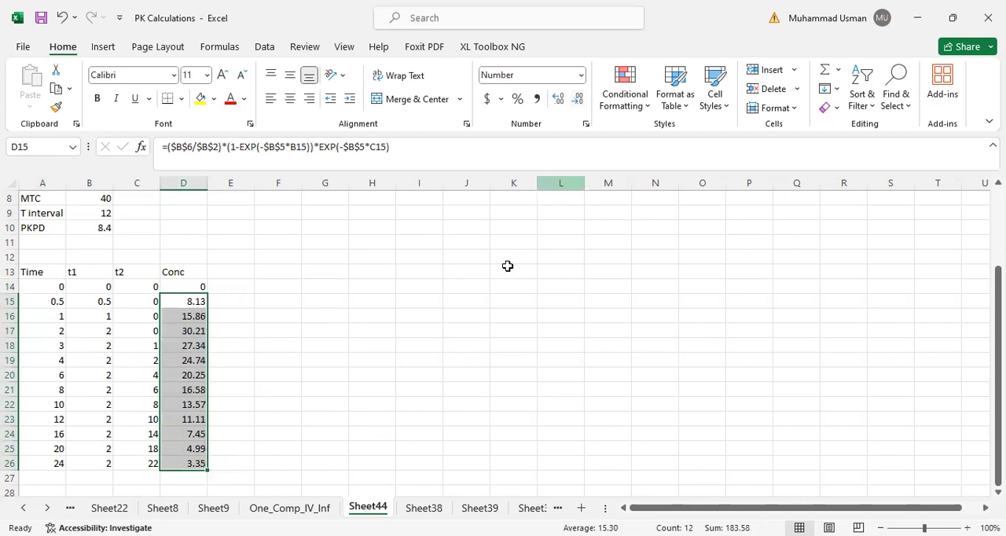
click(383, 306)
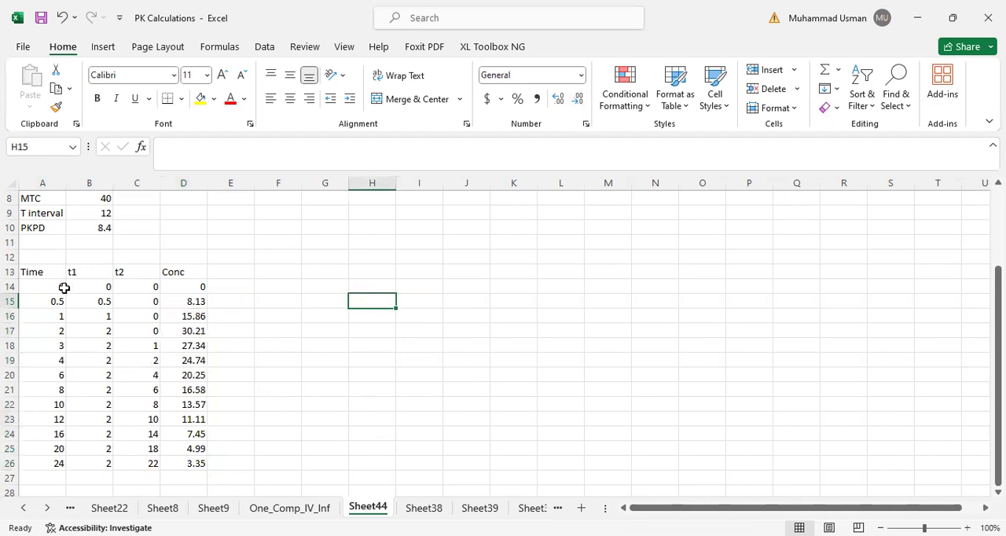
- Insert a smooth-line scatter chart with markers from A14:A26 and D14:D26, and place it beside the table around columns I to P
drag(50, 286, 48, 469)
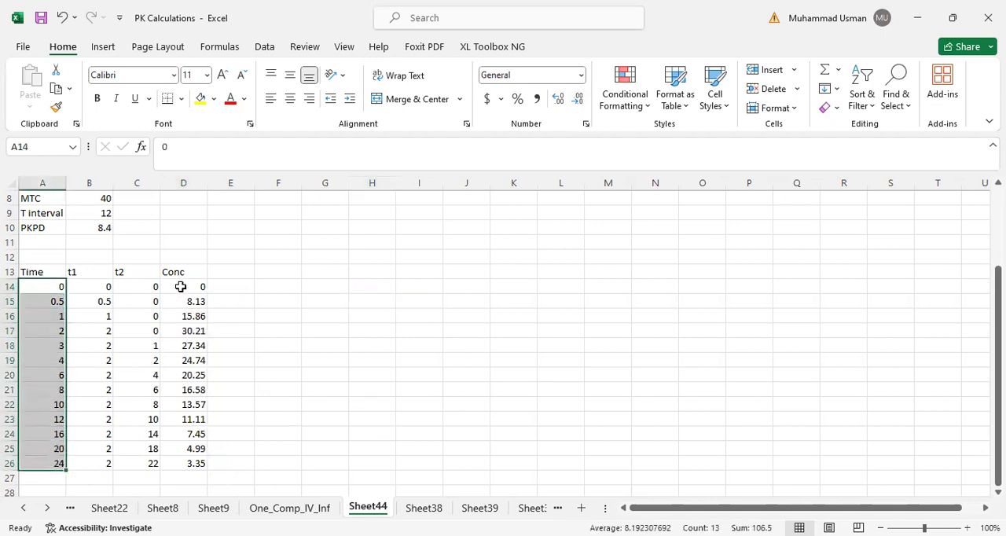
drag(180, 286, 186, 462)
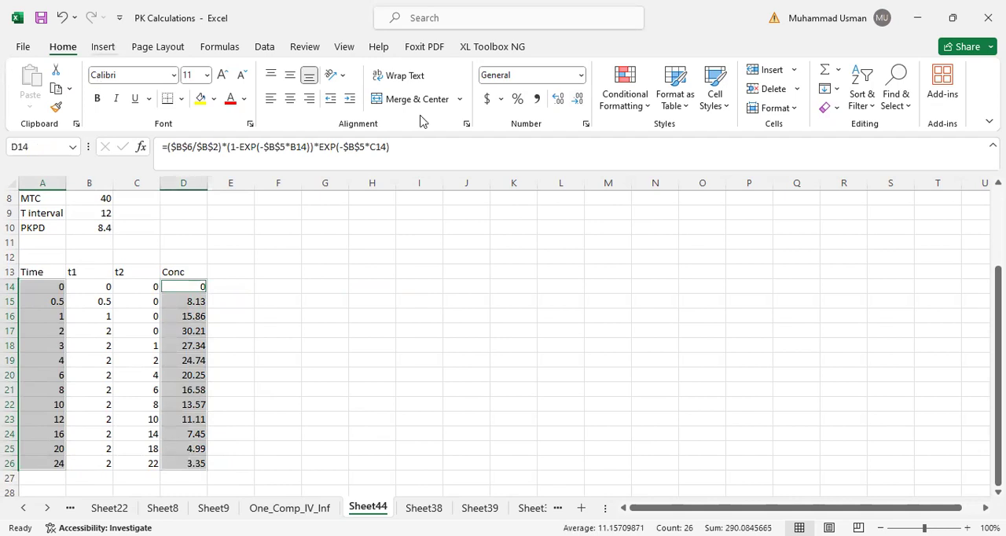
click(103, 47)
click(484, 109)
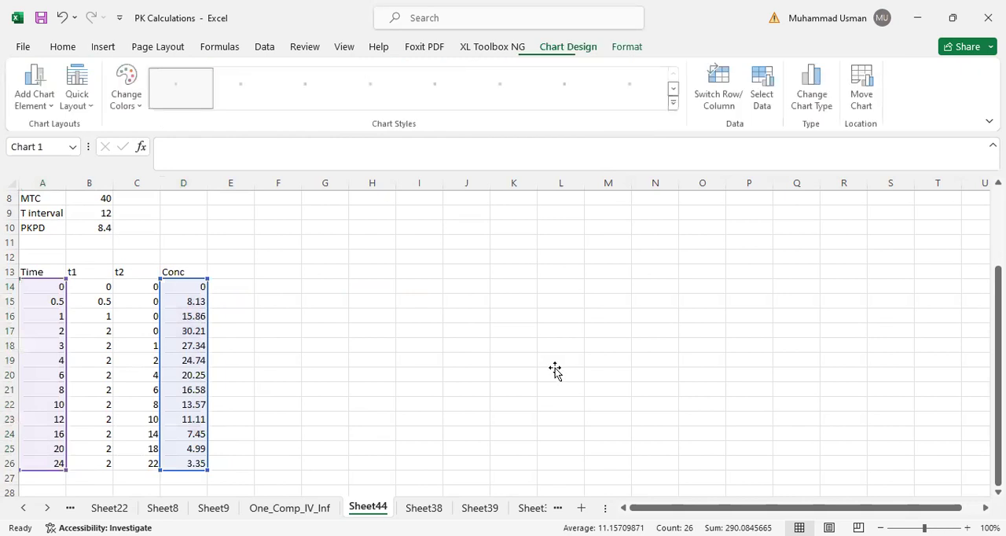
drag(406, 265, 471, 257)
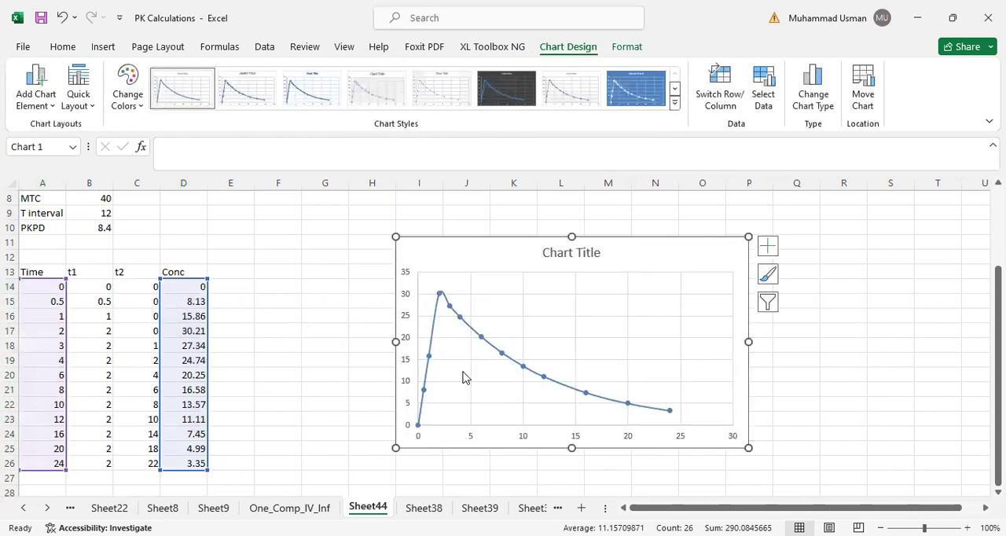
- Label A29 as MIC, link B29 to the MIC parameter with =B7, and repeat it in B30 with =B29
scroll(180, 419, down, 1)
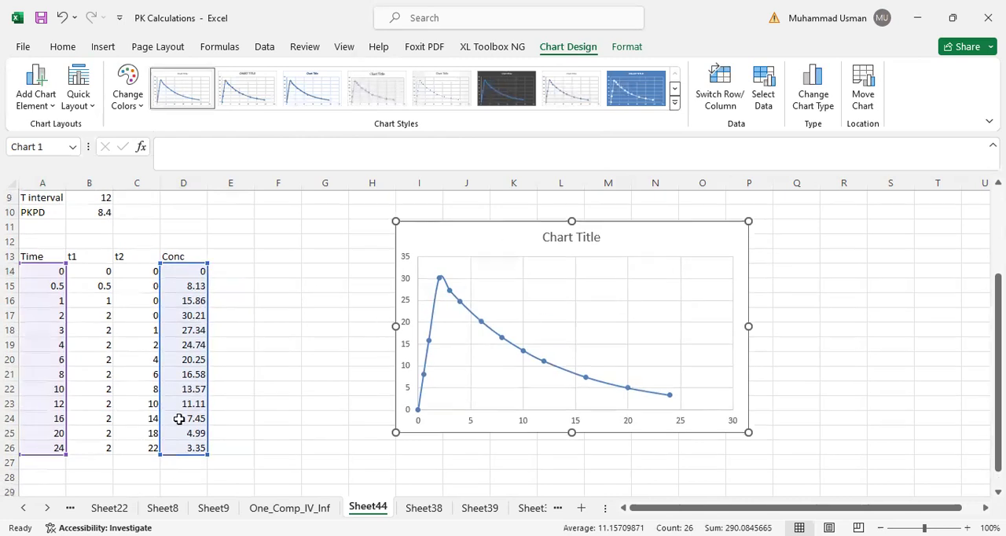
scroll(179, 419, down, 2)
click(41, 463)
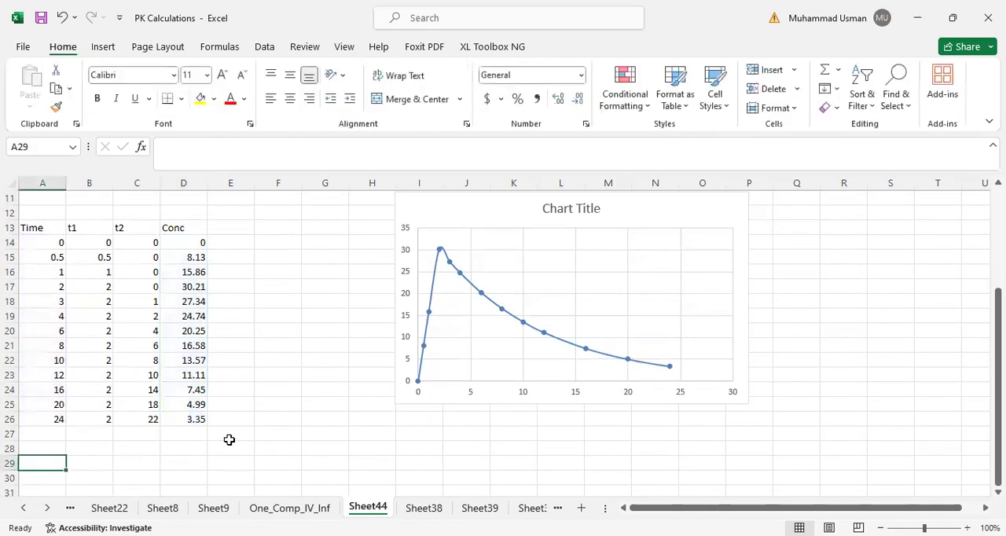
text(MIV)
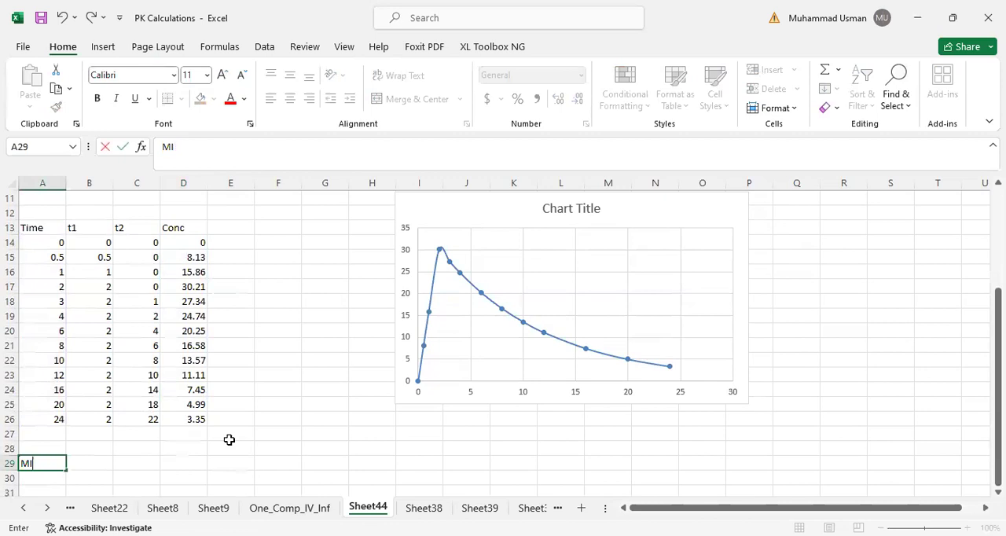
key(Tab)
text(=)
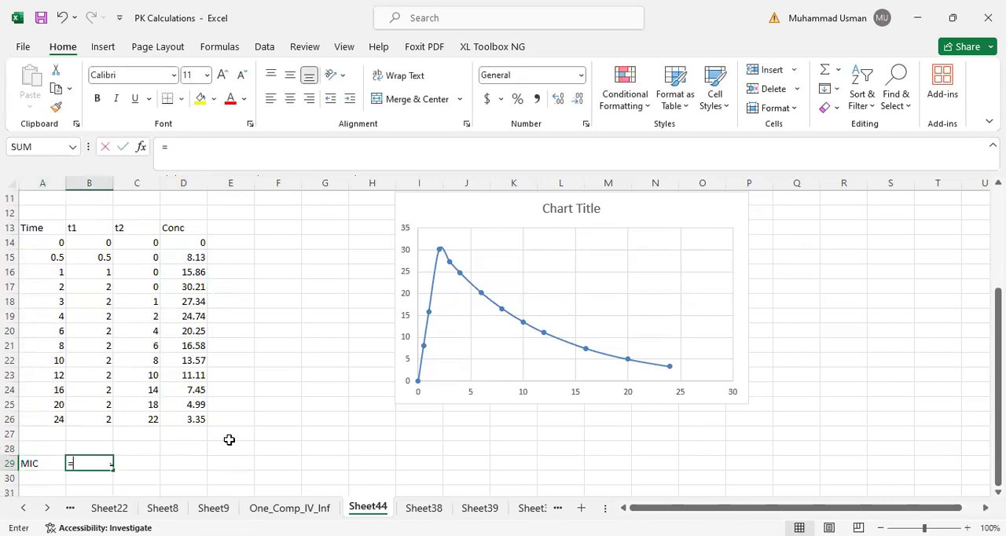
scroll(307, 393, up, 4)
click(94, 293)
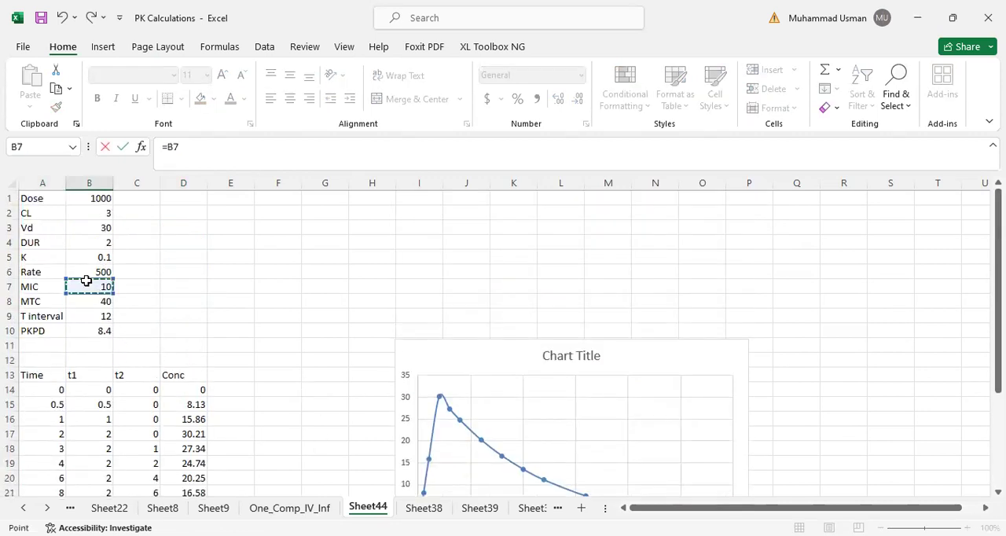
key(Return)
text(=)
click(87, 463)
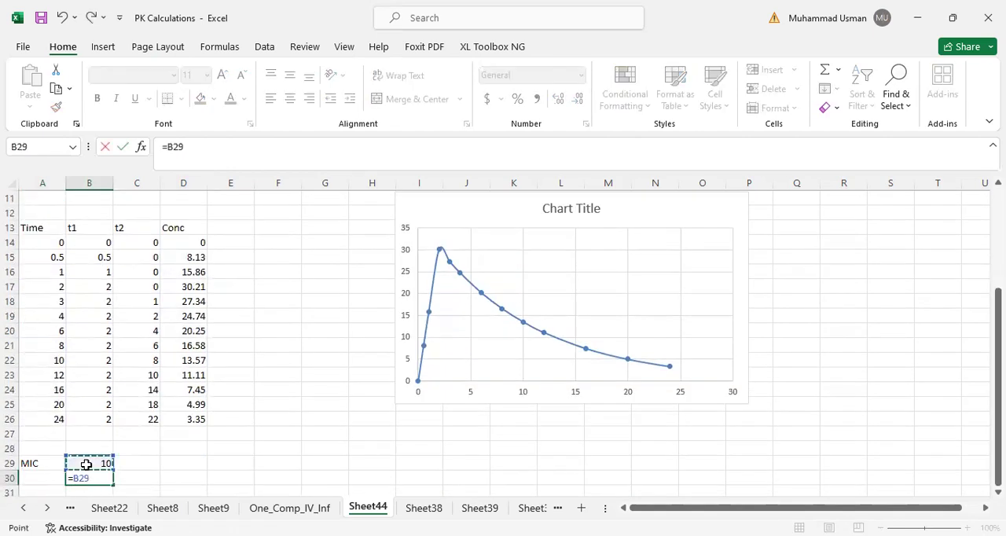
key(Return)
- Enter 25 in both C29 and C30 beside the MIC values
key(Up)
key(Right)
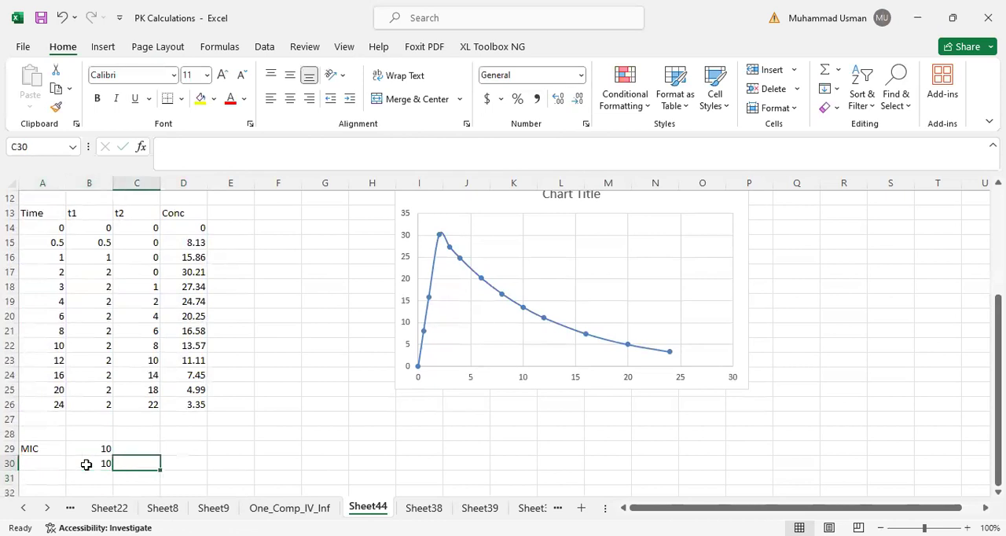
key(Up)
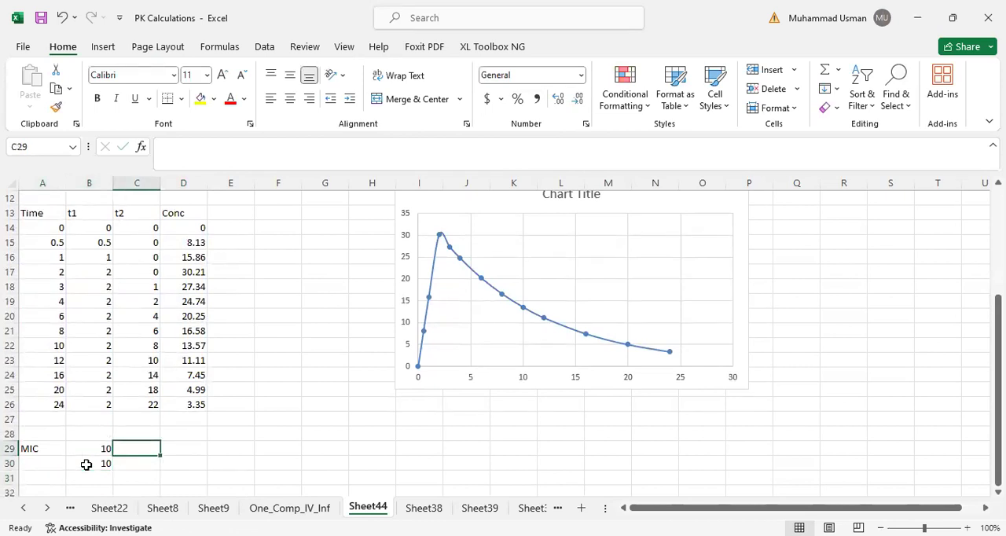
text(=)
key(BackSpace)
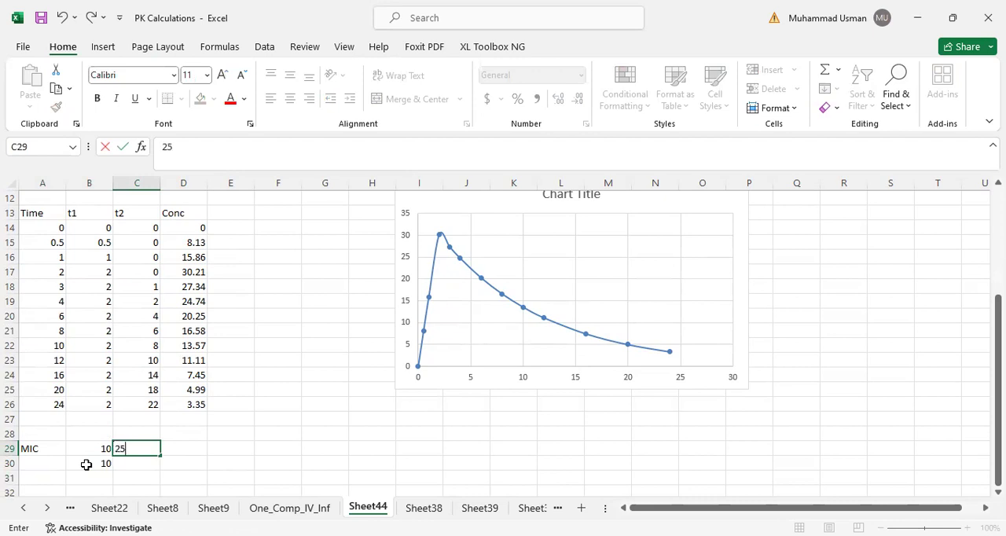
key(Return)
text(25)
key(Return)
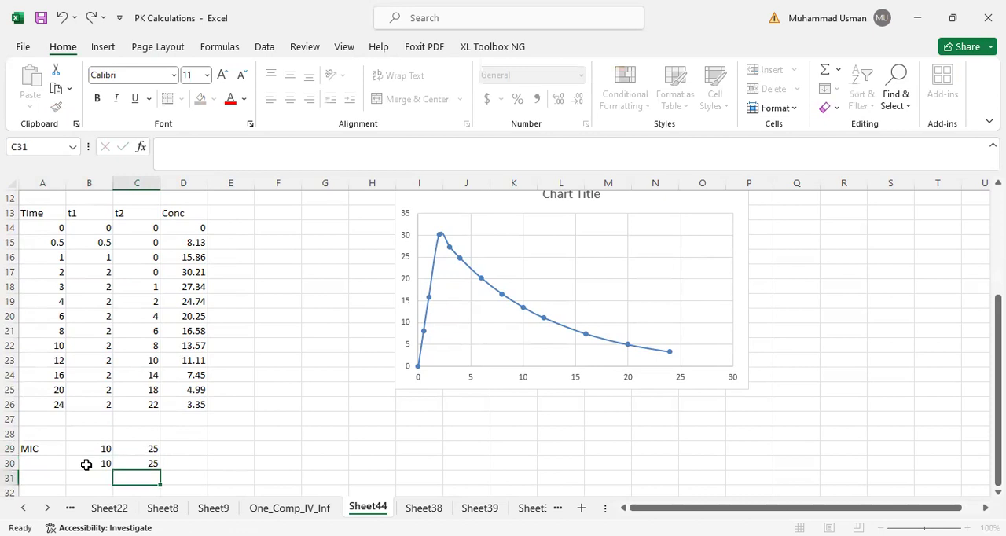
- Label A31 as MTC, link B31 to the MTC parameter with =B8, and repeat it in B32 with =B31
click(44, 479)
text(MTC)
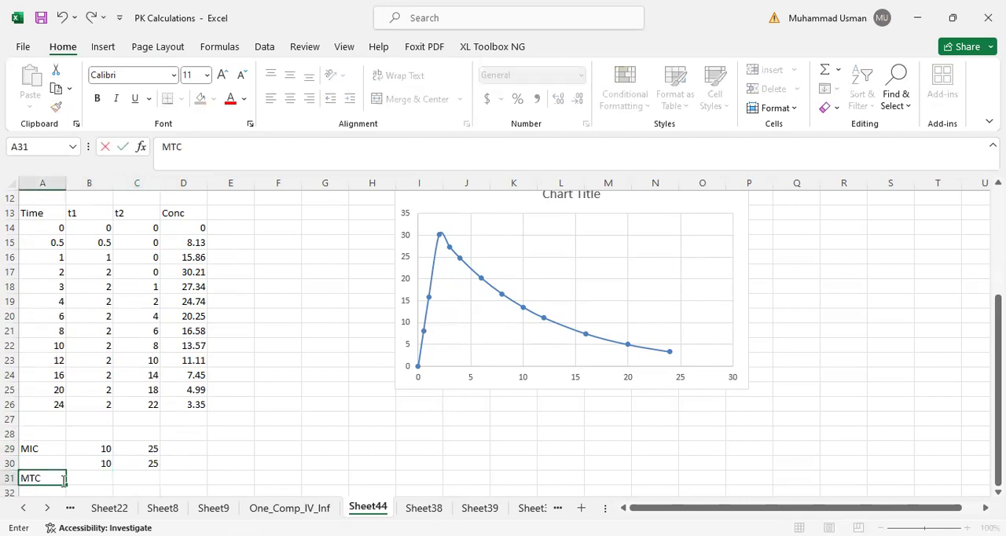
key(Tab)
text(=)
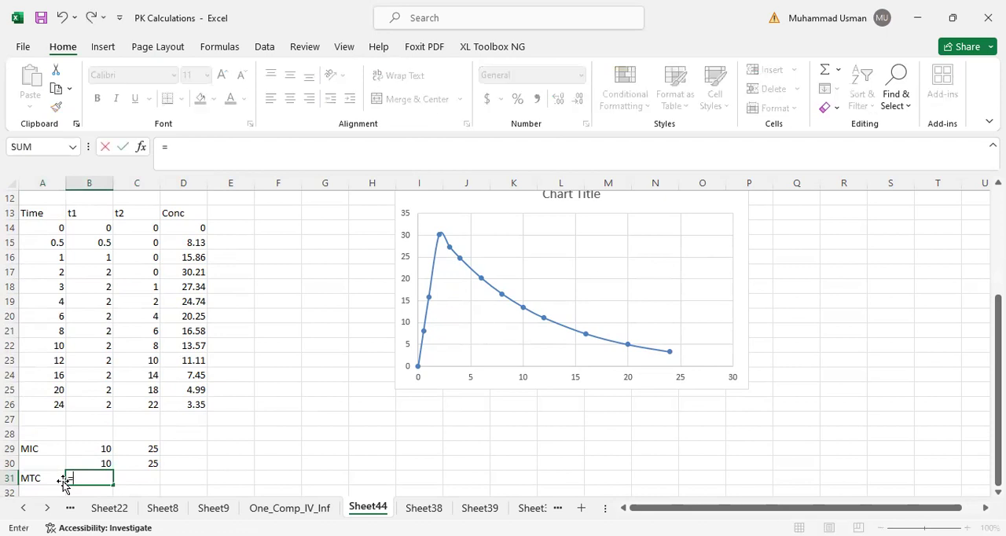
scroll(67, 454, up, 4)
click(93, 297)
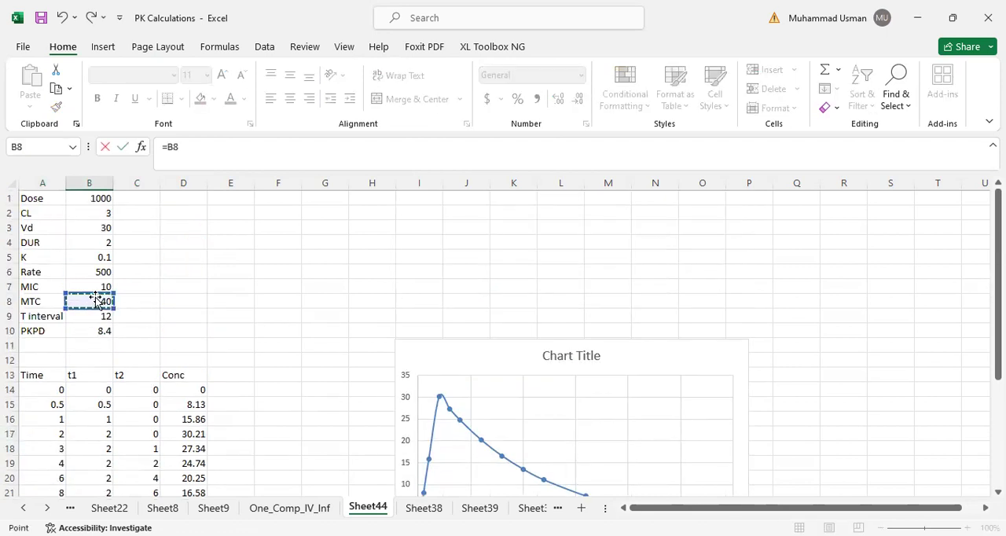
key(Return)
text(=)
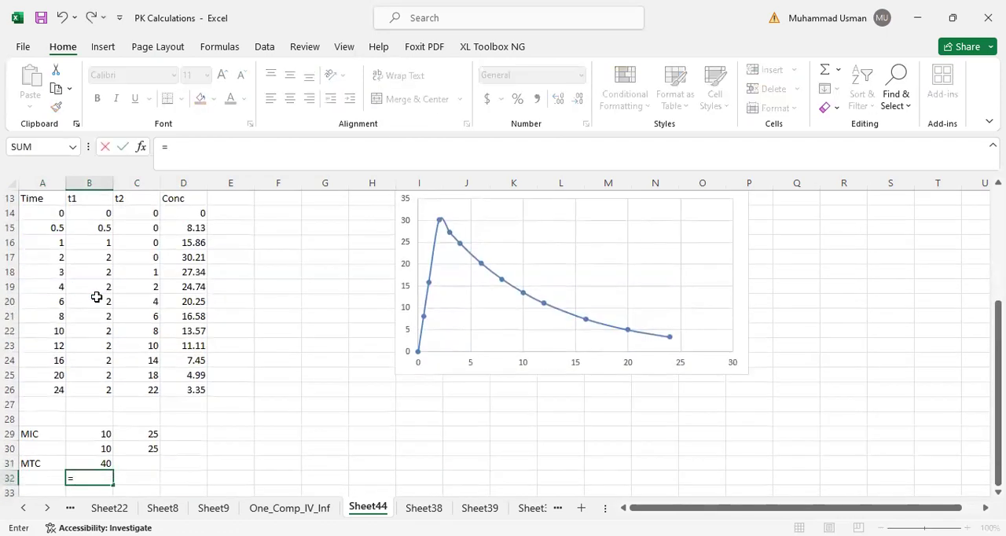
click(83, 465)
key(Return)
- Enter 25 in both C31 and C32 beside the MTC values
key(Up)
key(Right)
key(Right)
key(Left)
key(Up)
key(shift+Down)
text(25)
key(ctrl+Return)
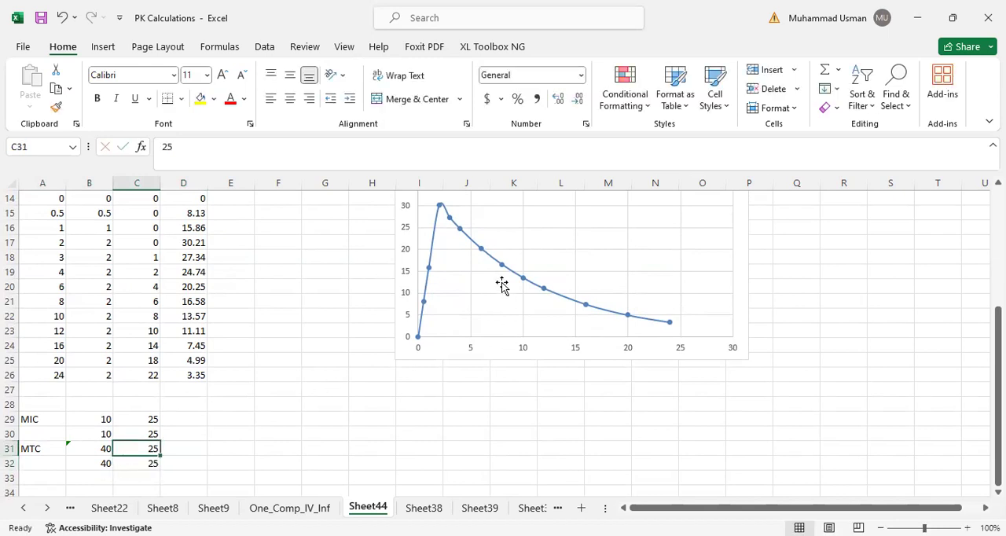
- Add a chart series named from A29, with X values B29:B30 and Y values C29:C30
click(469, 289)
right_click(470, 285)
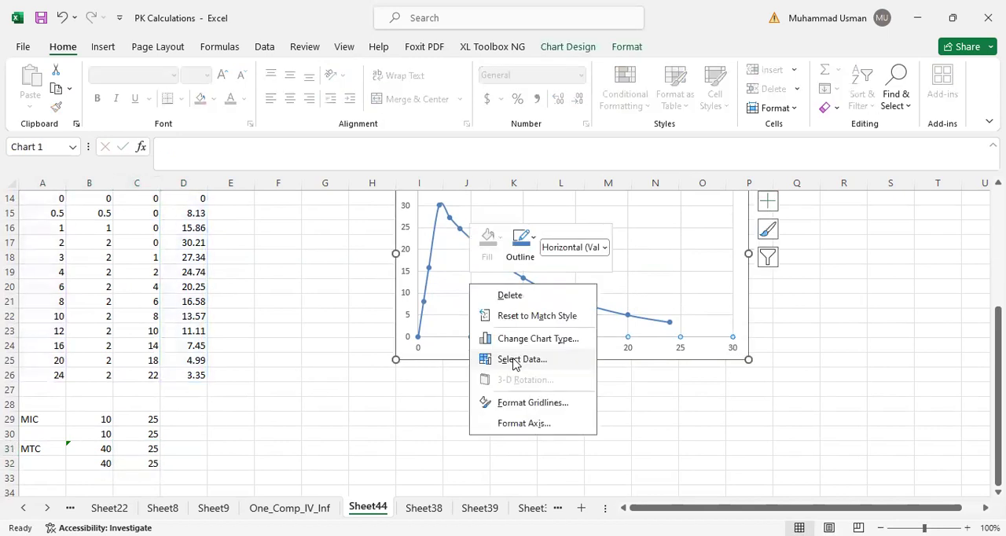
click(371, 159)
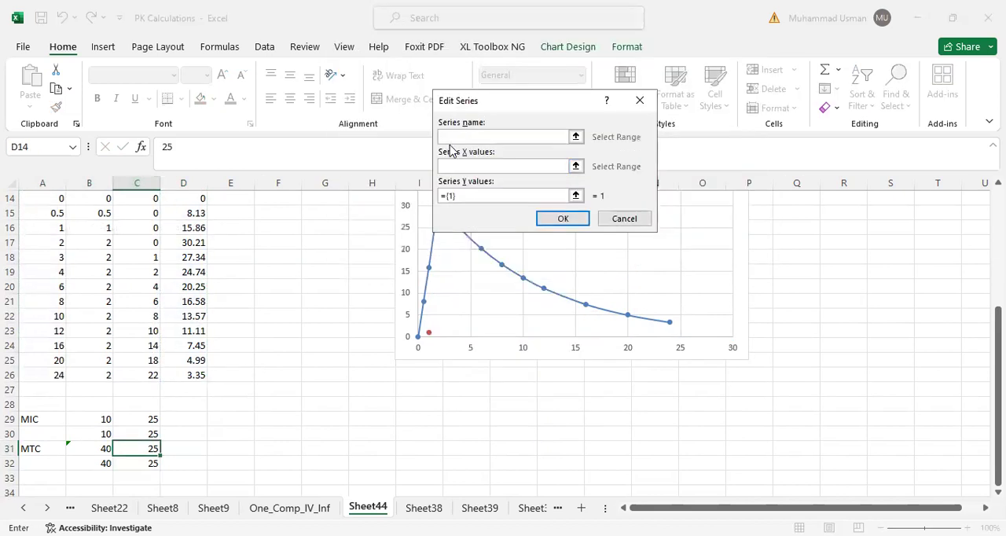
click(28, 418)
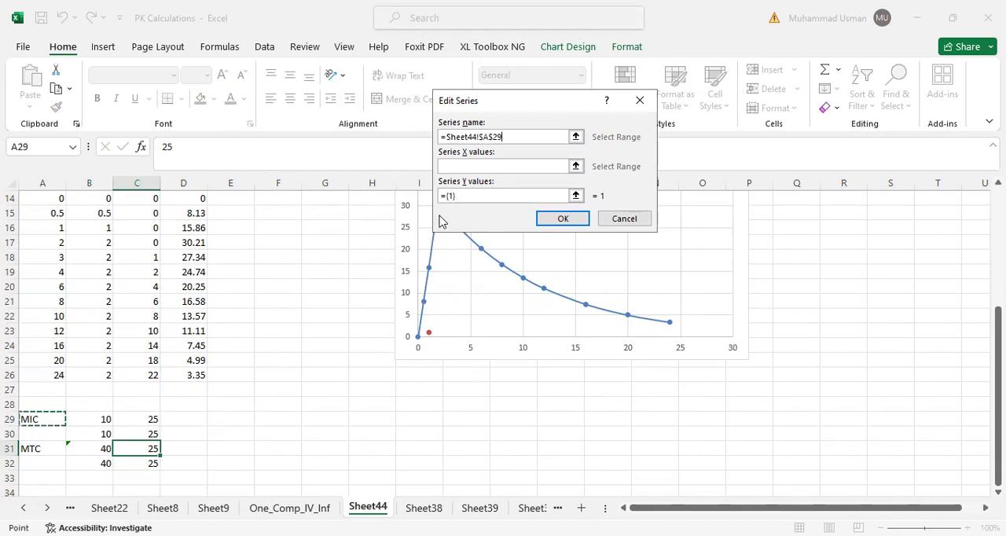
click(565, 166)
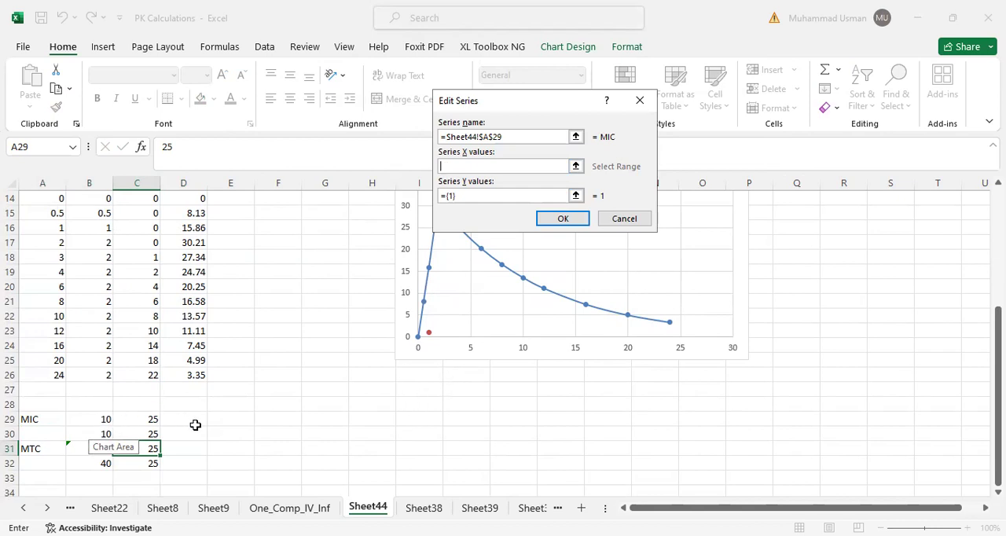
drag(98, 418, 98, 433)
click(468, 195)
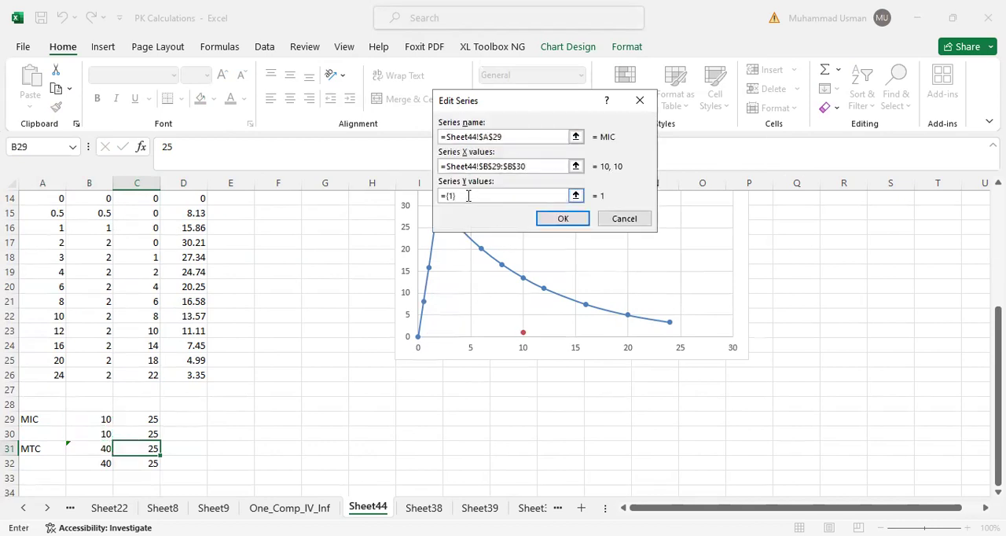
click(147, 418)
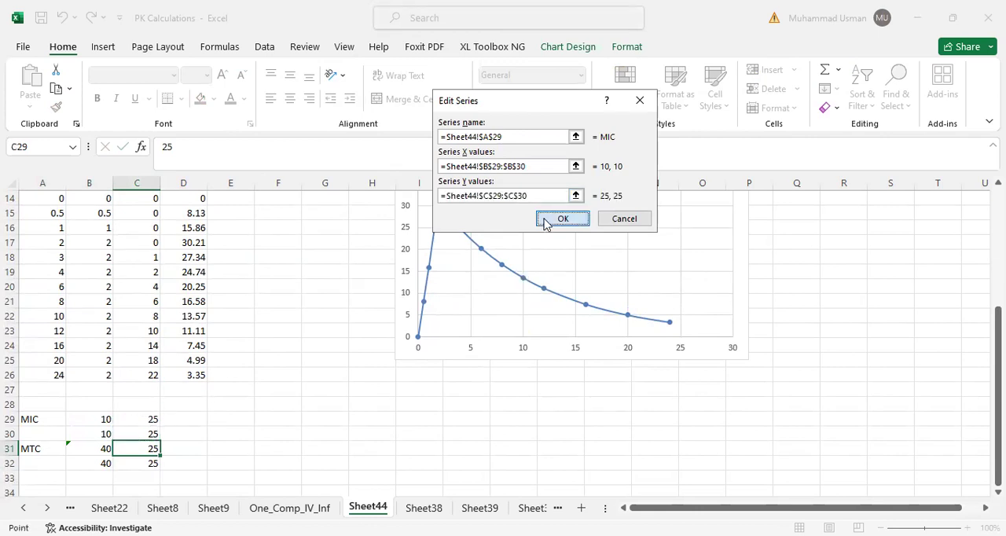
click(559, 219)
click(665, 266)
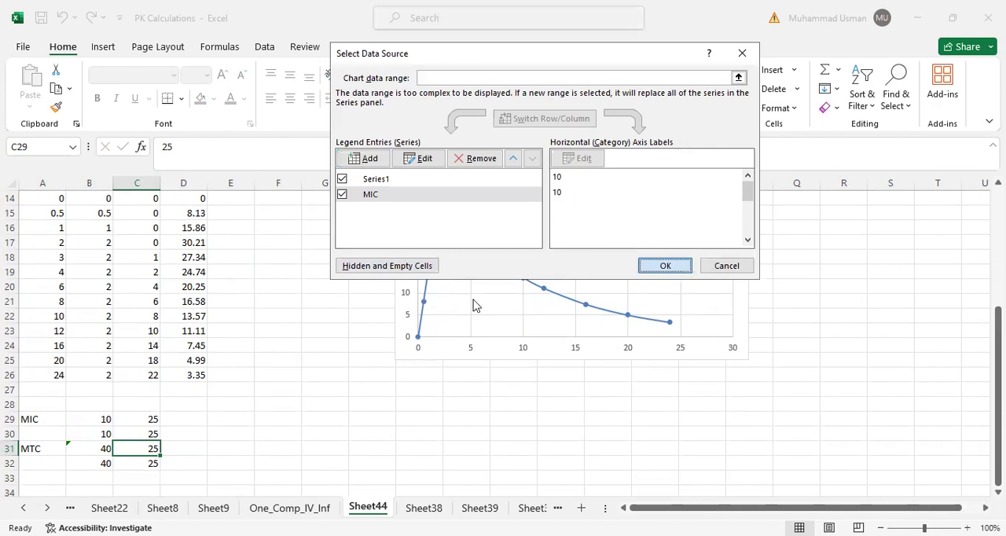
- Set C29, the first Y value of the MIC series, to 0
click(139, 421)
text(0)
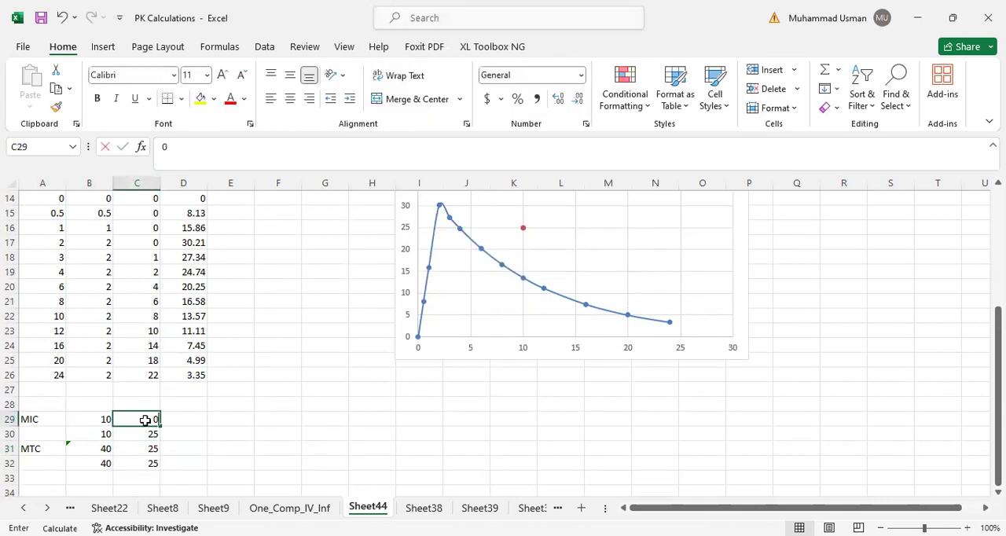
key(Return)
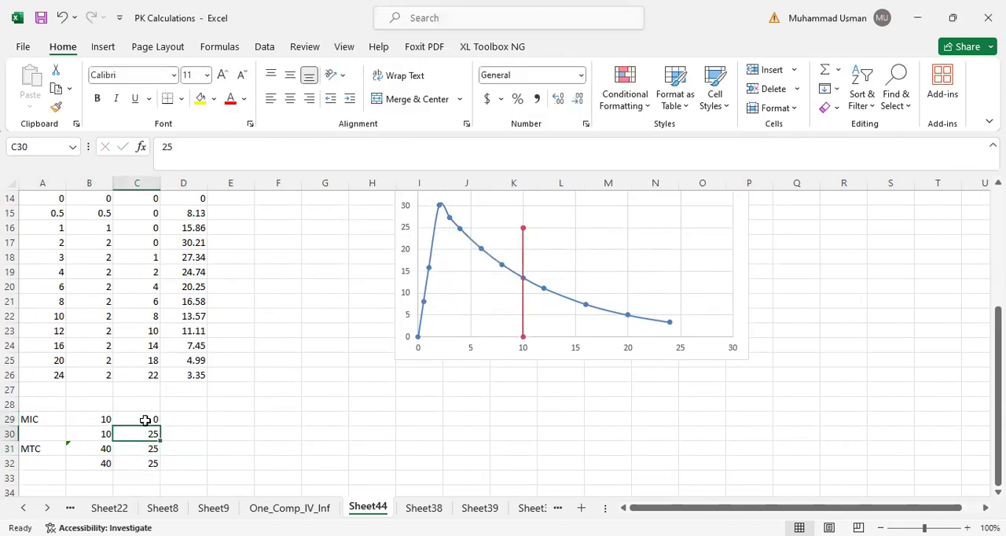
- Overwrite the B29 formula with 25, and replace that value with 0
click(92, 422)
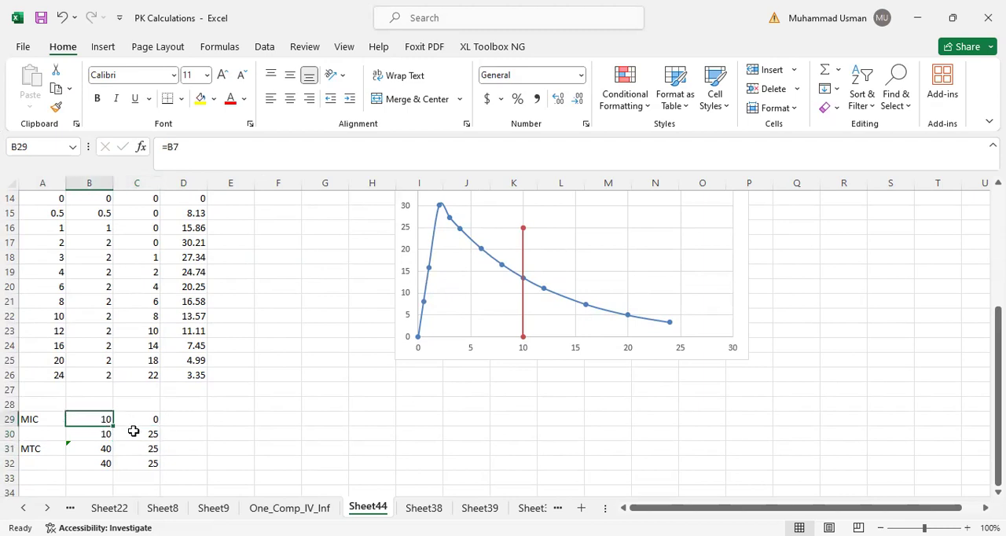
key(ctrl+z)
key(ctrl+z)
text(25)
key(ctrl+Return)
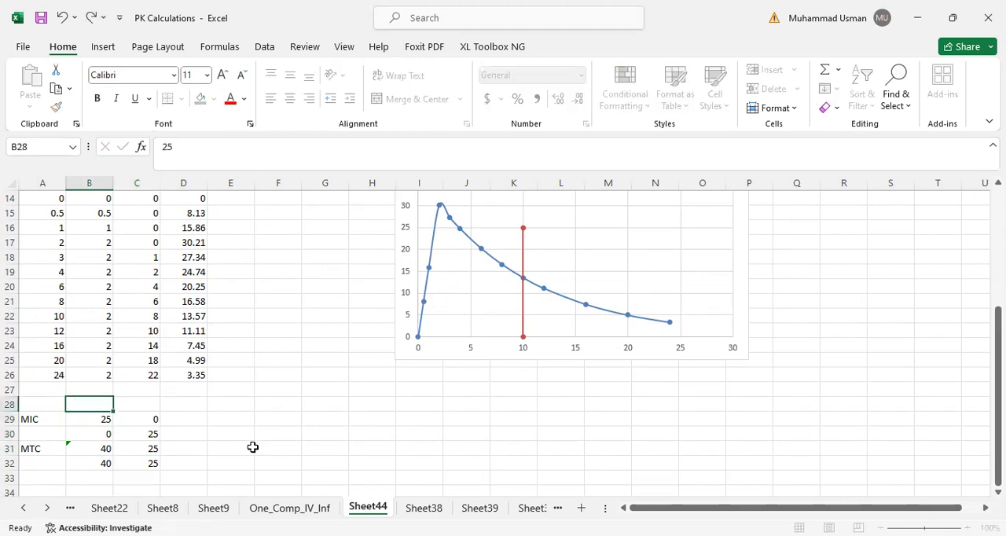
text(0)
key(Return)
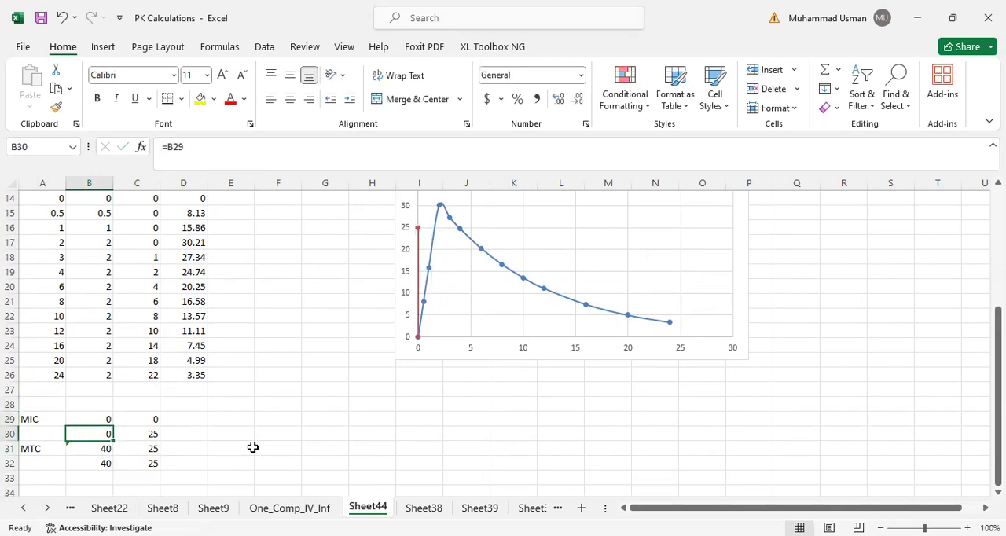
- Set B30 to 25, then enter the formula =-B7 in C29 as the first MIC Y value
text(25)
key(Tab)
key(Up)
text(=-)
scroll(139, 367, up, 1)
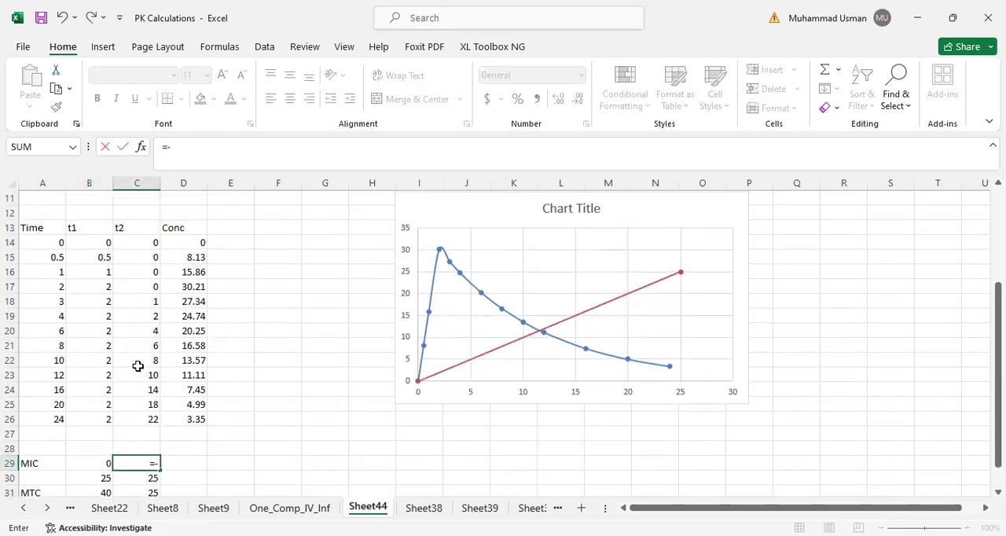
scroll(94, 262, up, 3)
click(98, 271)
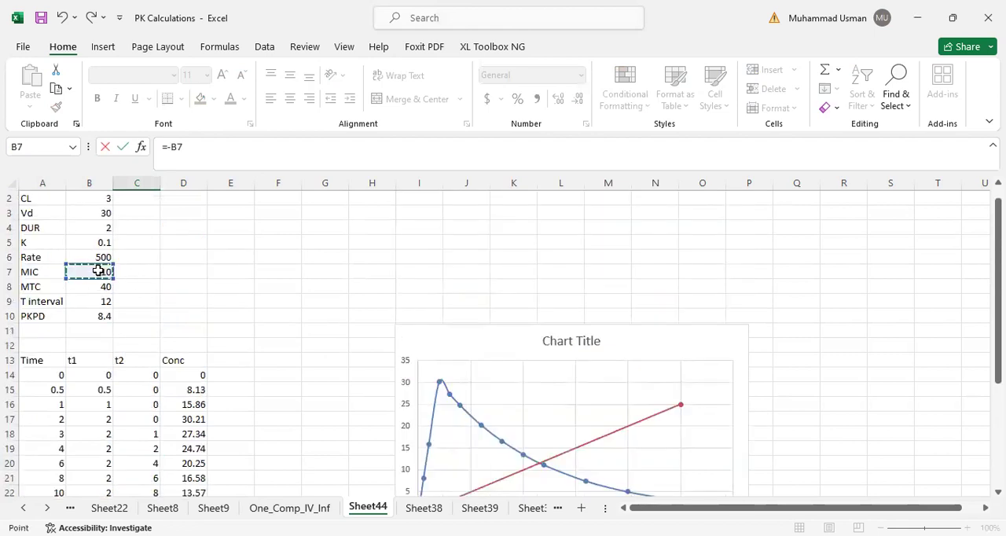
key(Return)
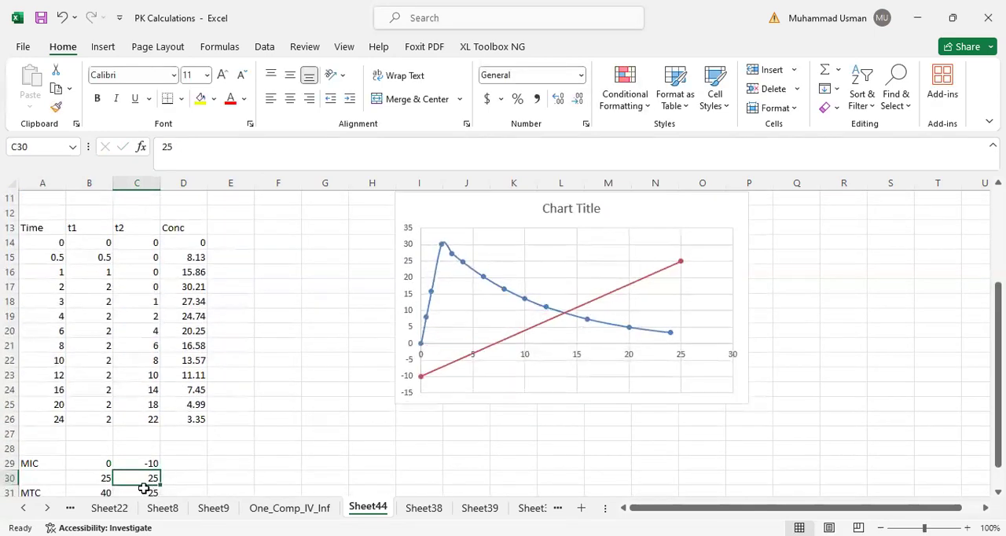
- Remove the minus sign from the C29 formula to make it =B7, and set C30 to =C29
click(145, 463)
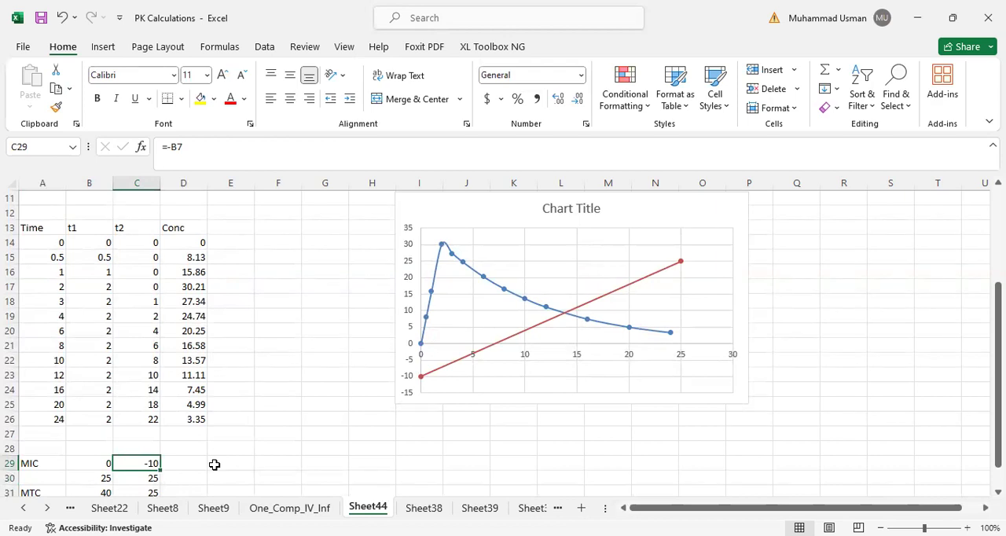
scroll(198, 350, up, 3)
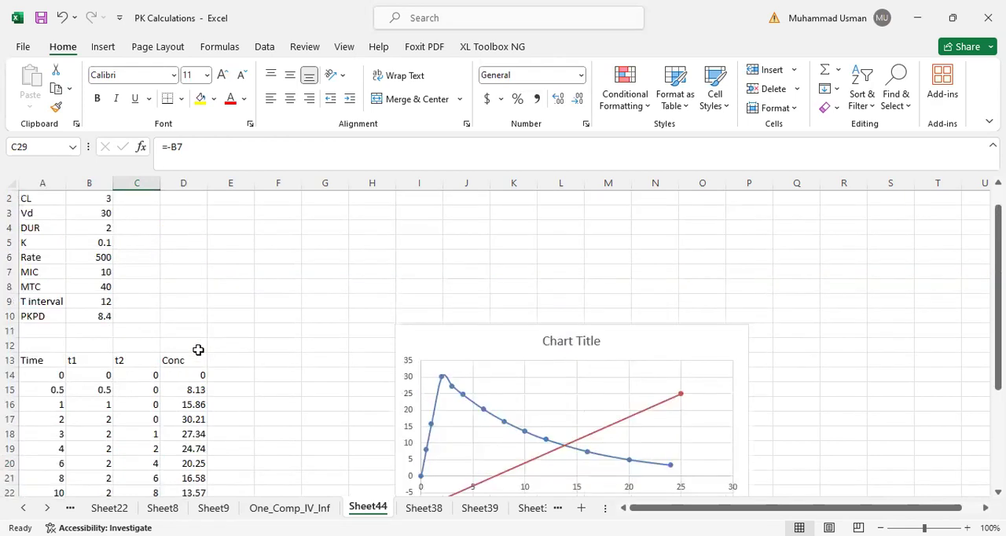
click(96, 273)
key(Down)
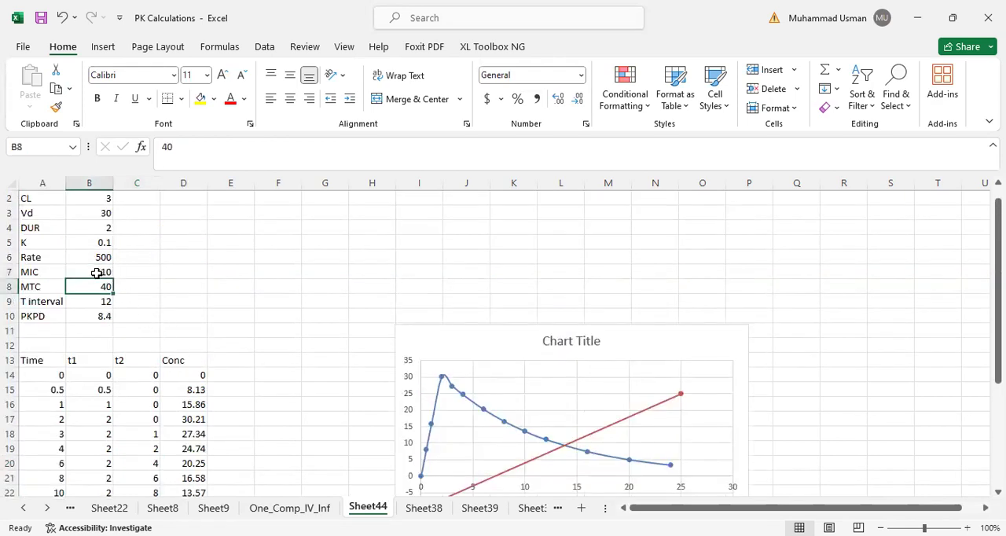
scroll(126, 324, down, 3)
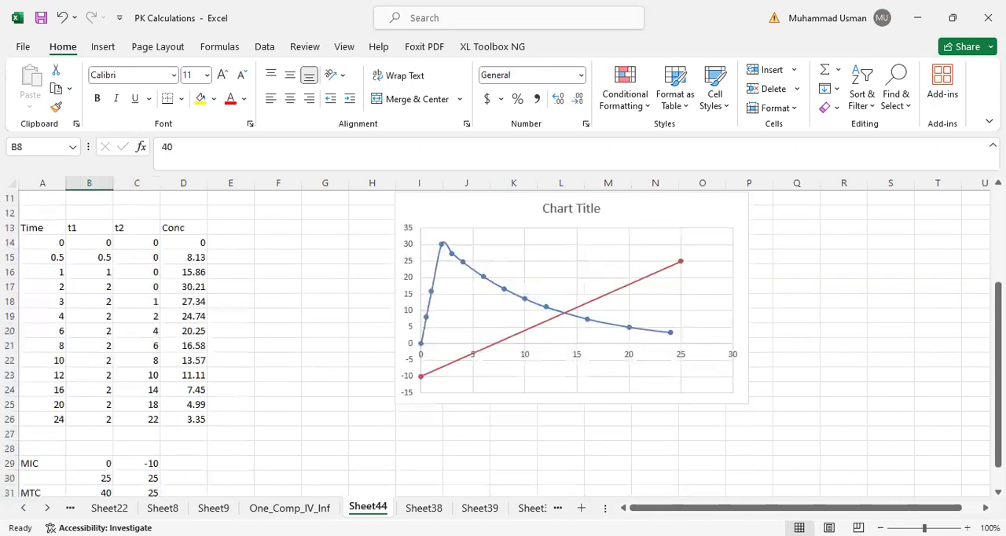
click(146, 463)
click(171, 152)
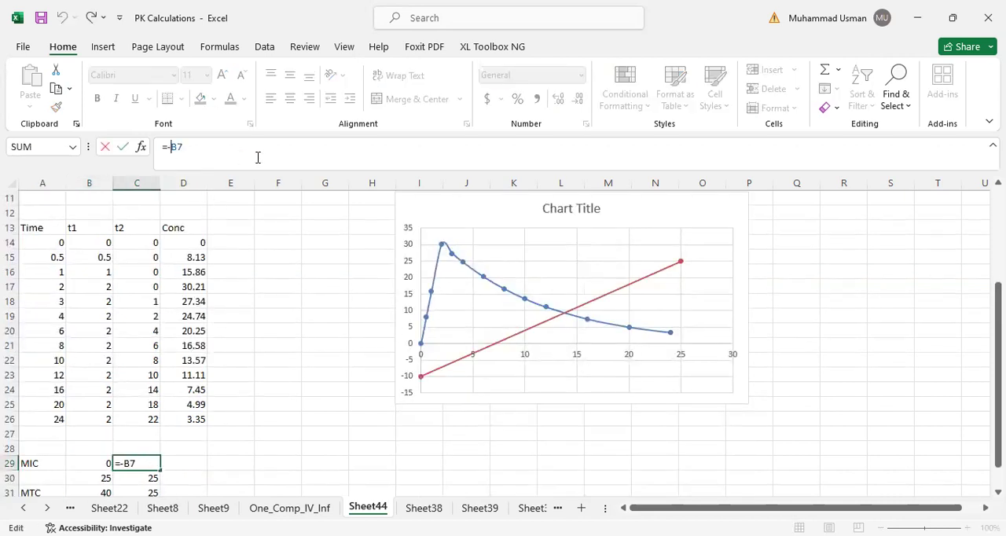
key(BackSpace)
key(Return)
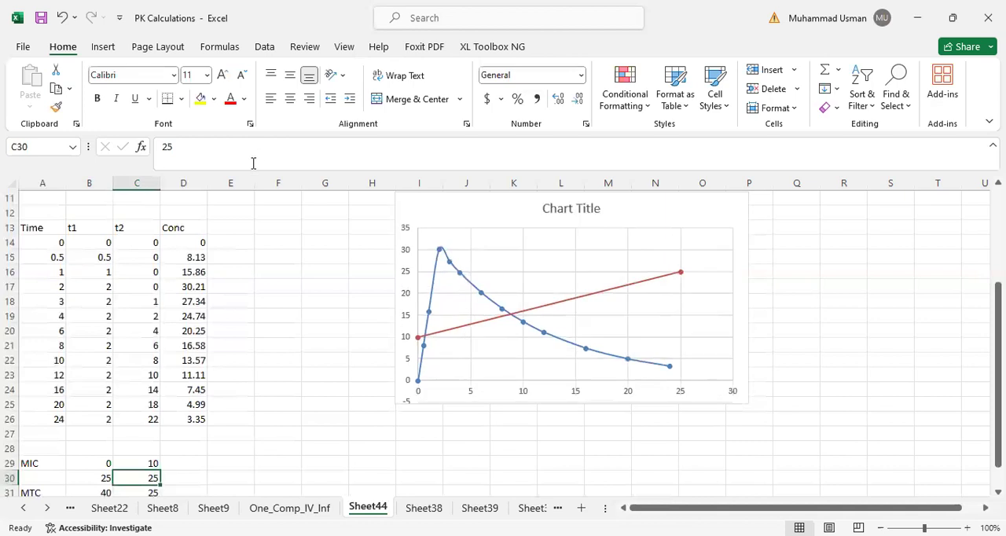
text(=)
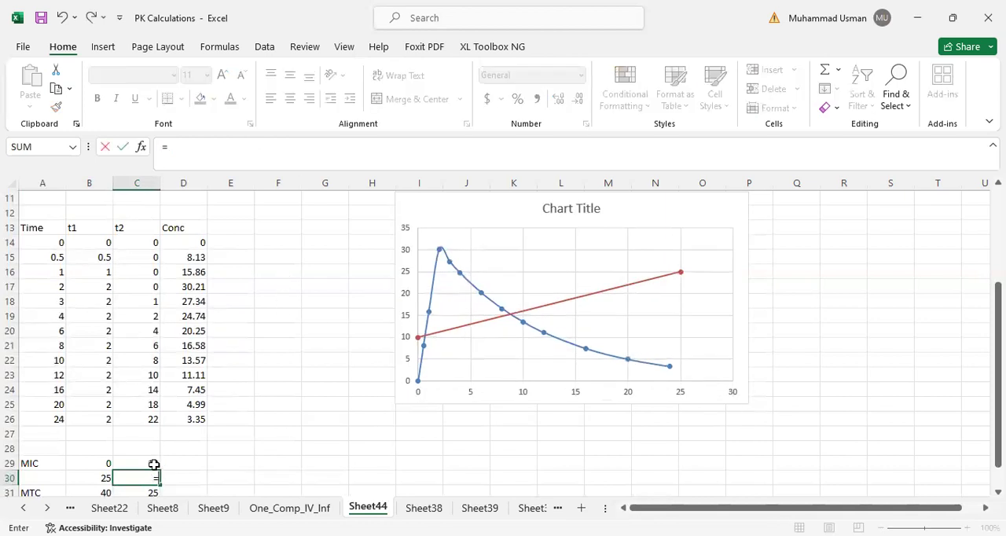
click(144, 464)
key(Return)
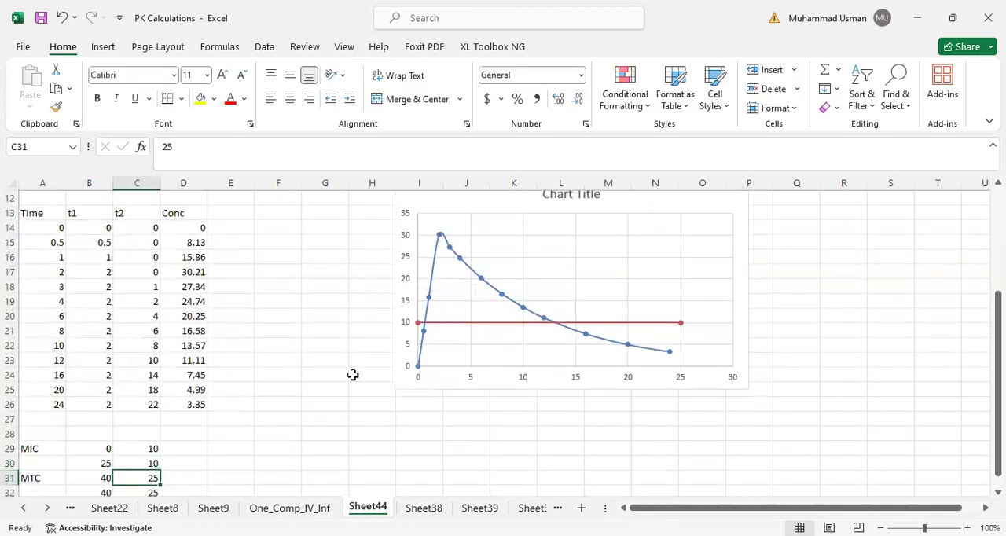
- Replace the MTC X values with 0 in B31 and 25 in B32
scroll(192, 437, down, 1)
click(105, 434)
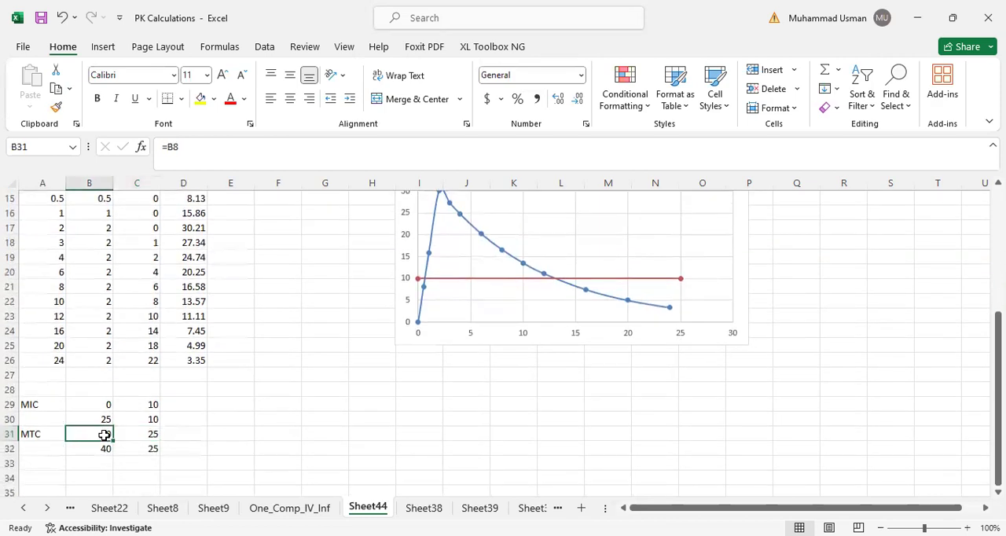
text(0)
key(Return)
text(25)
key(Right)
- Link C31 to the MTC parameter in B8, and set C32 to =C31
key(Up)
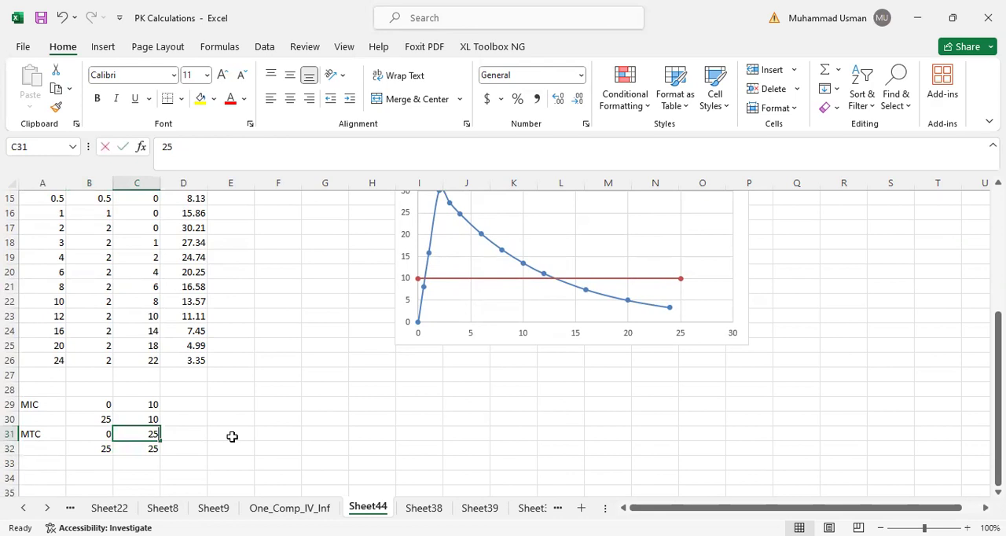
text(=)
scroll(94, 306, up, 4)
click(98, 272)
key(Return)
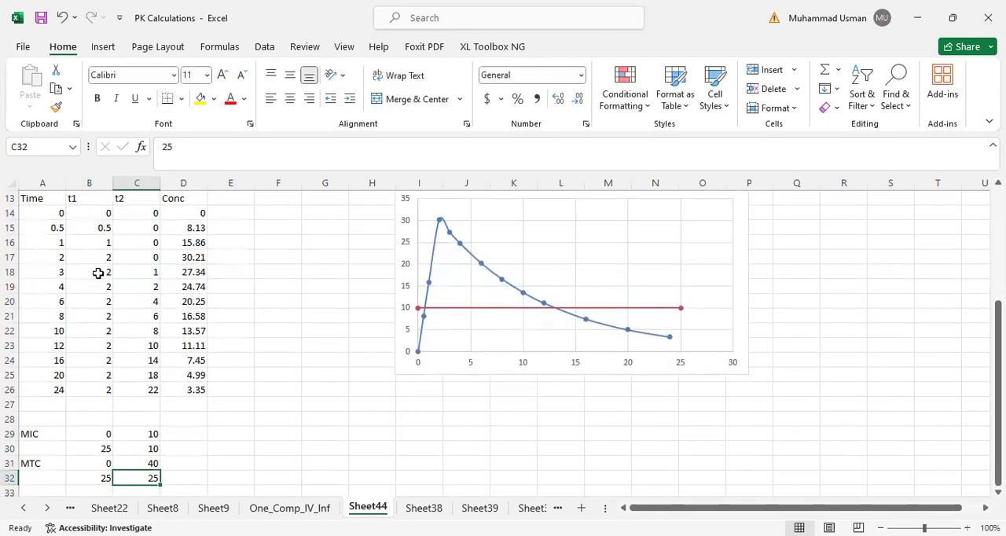
text(=)
click(149, 465)
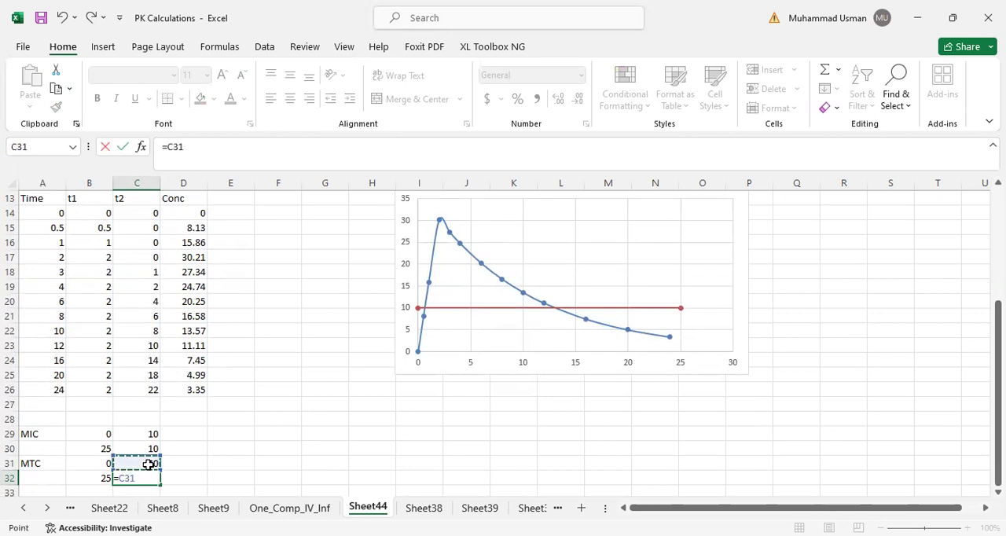
key(Return)
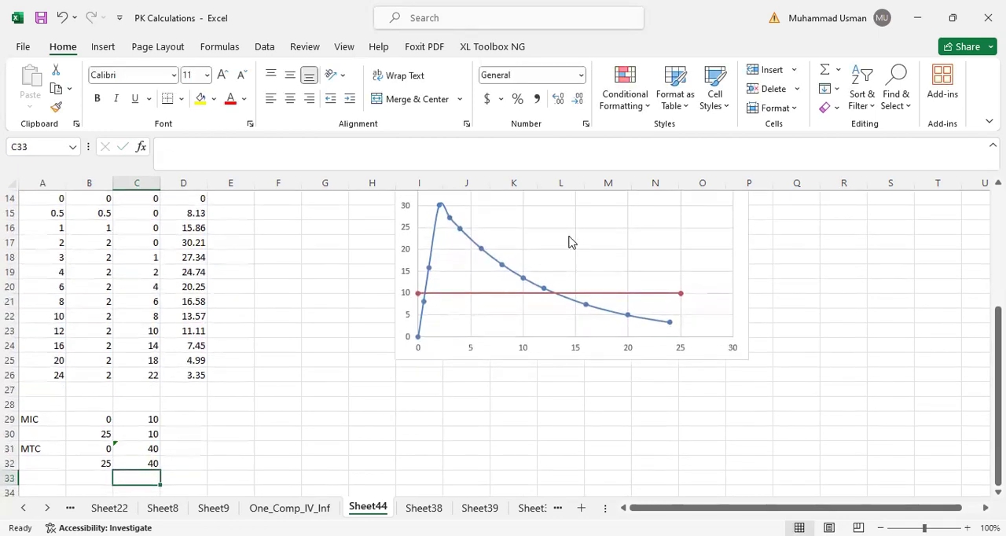
- Add a chart series named from A31, with X values B31:B32 and Y values C31:C32
right_click(576, 347)
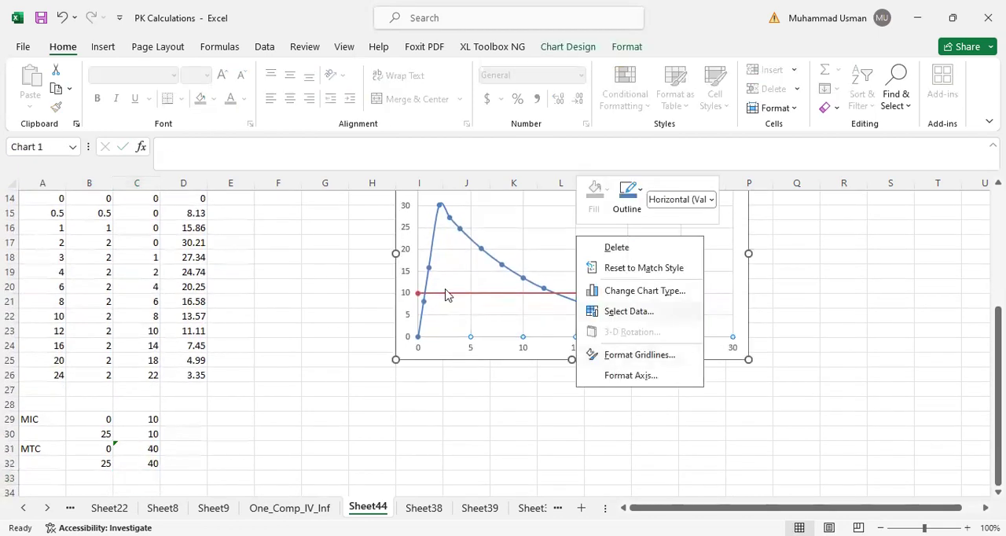
click(629, 311)
click(383, 162)
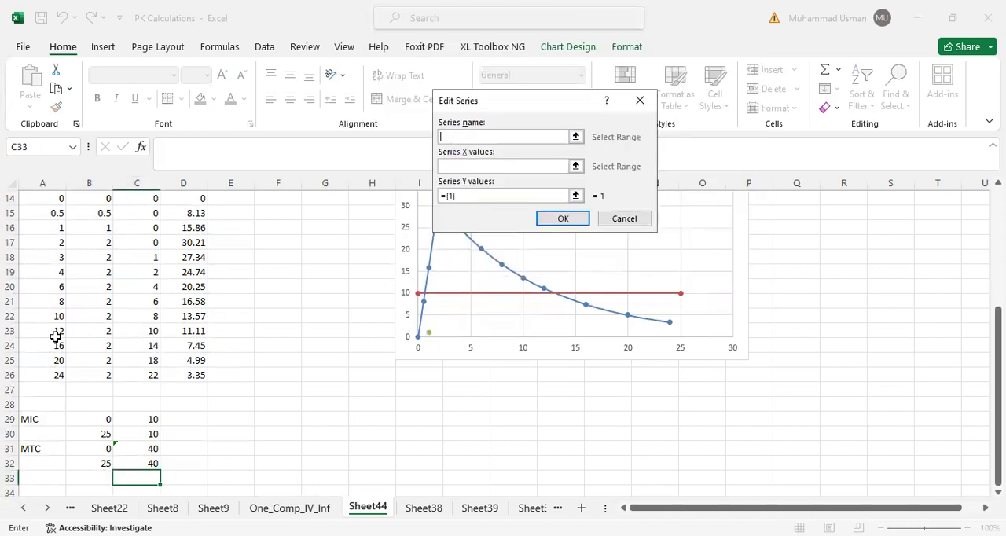
click(29, 449)
click(462, 165)
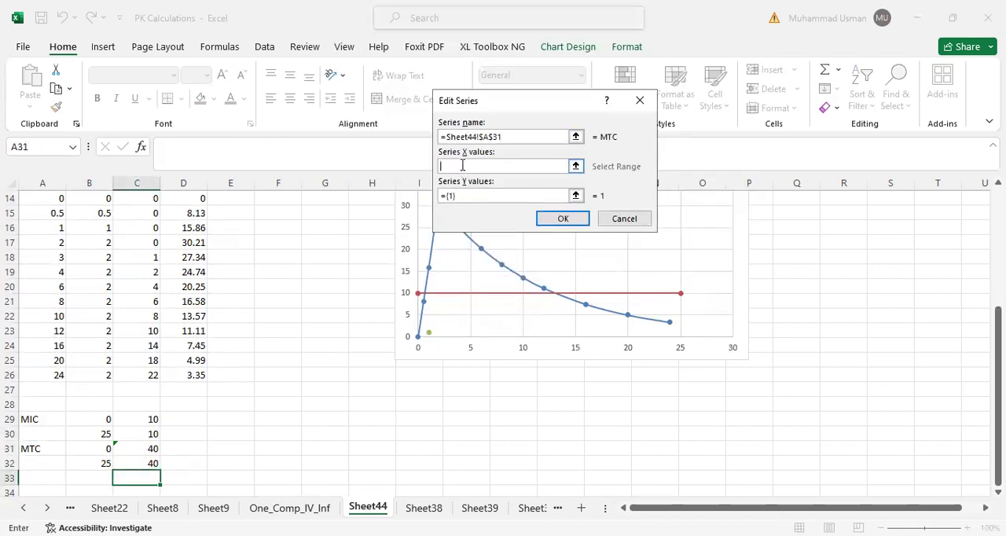
click(99, 449)
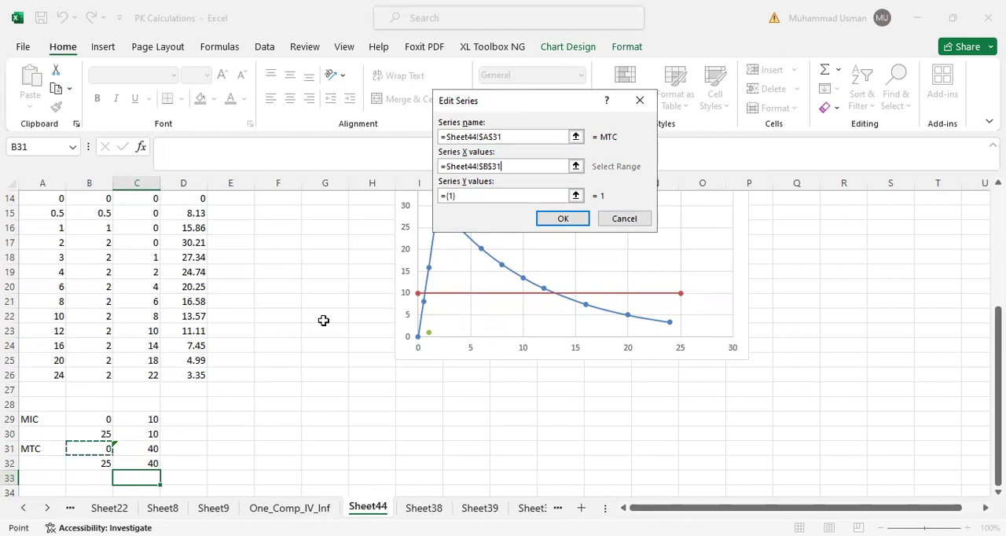
click(470, 194)
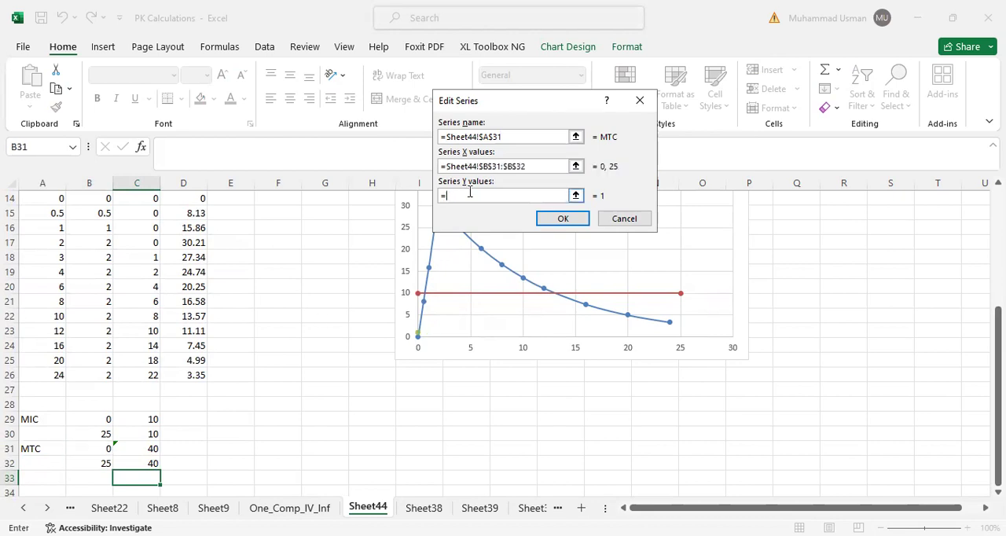
click(151, 450)
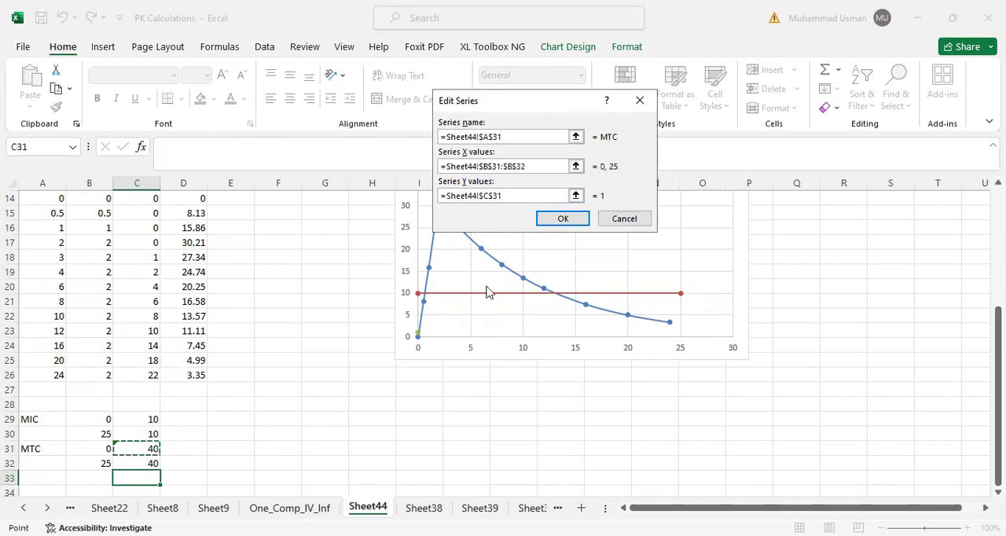
click(563, 219)
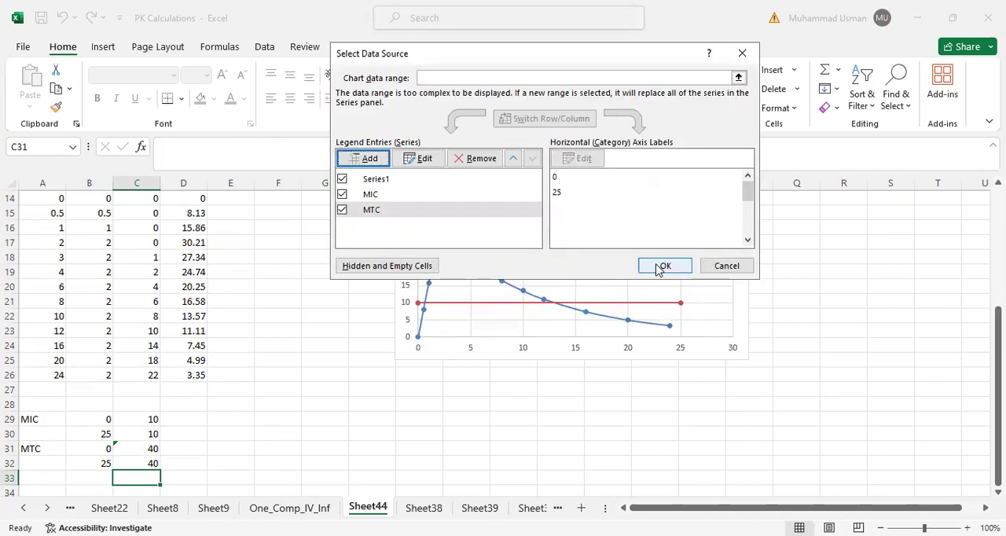
key(Return)
click(433, 427)
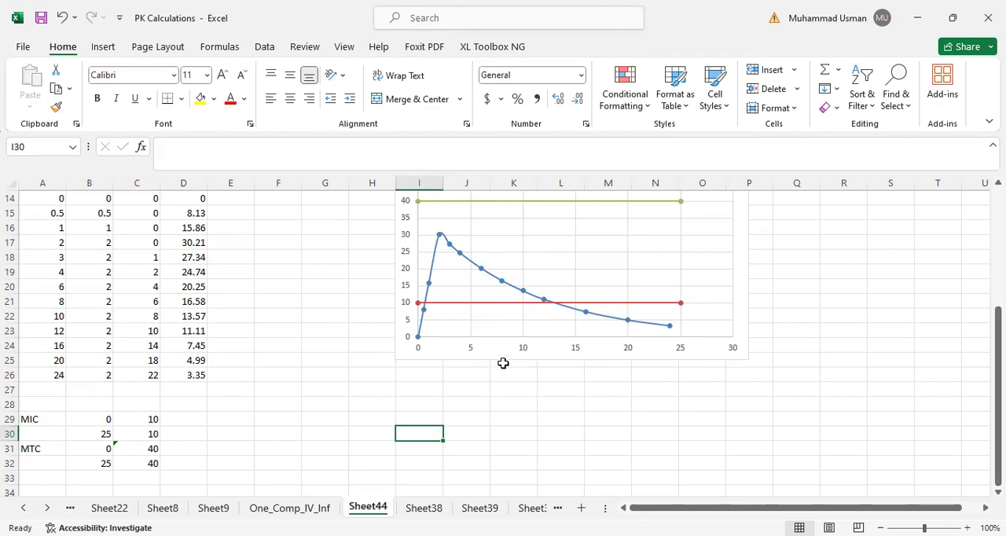
- Check the PKPD formula in B10 and where the concentration curve crosses the MIC line on the chart
scroll(150, 339, up, 4)
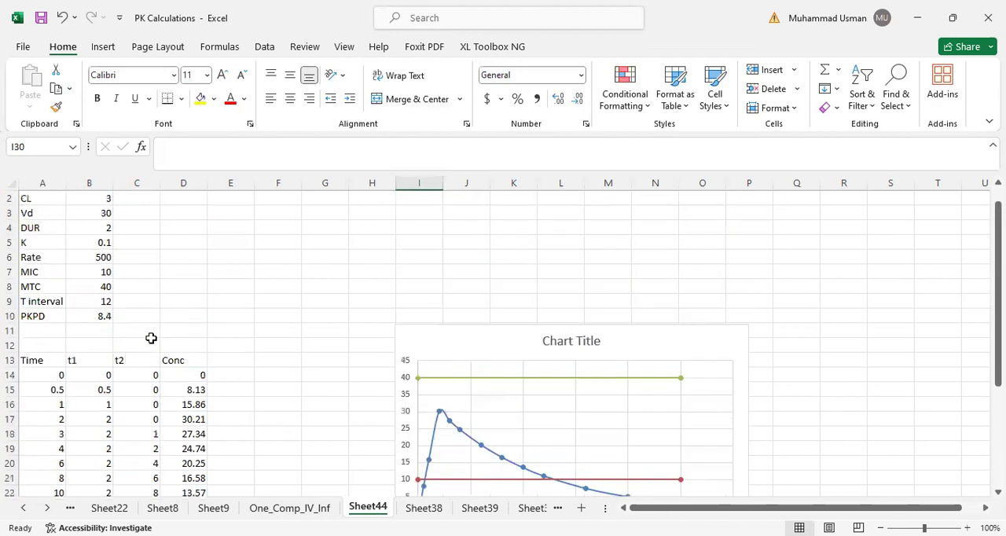
click(95, 316)
scroll(96, 316, down, 3)
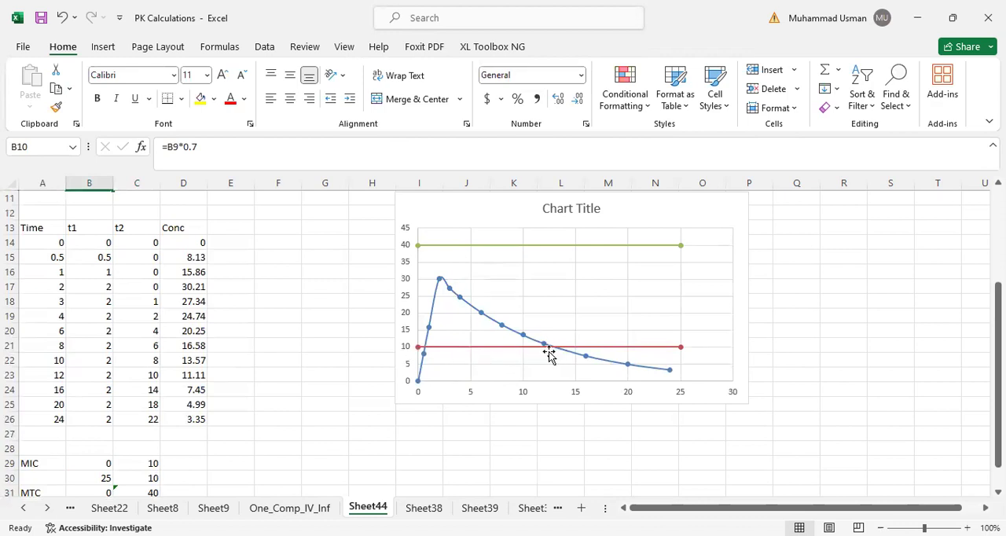
mouse_move(551, 354)
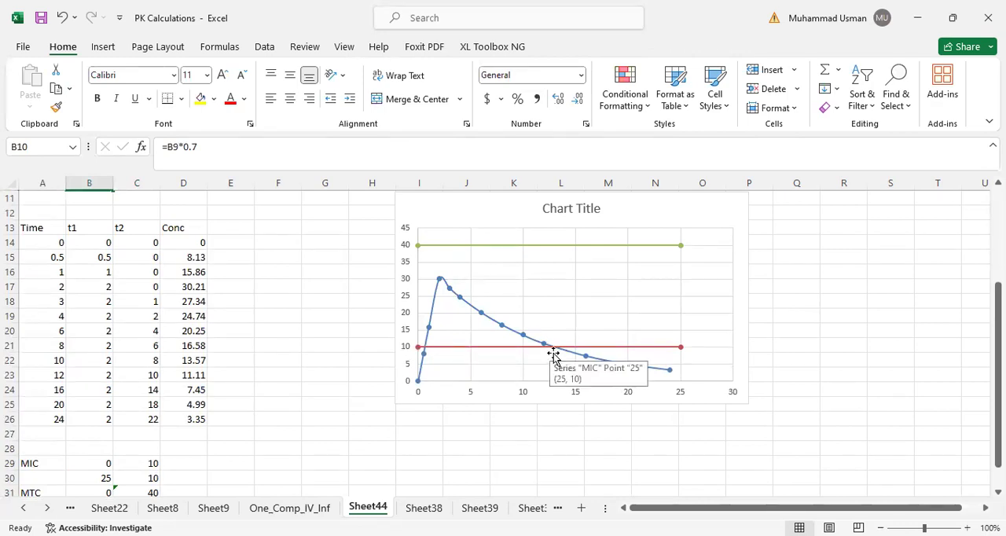
scroll(287, 424, down, 2)
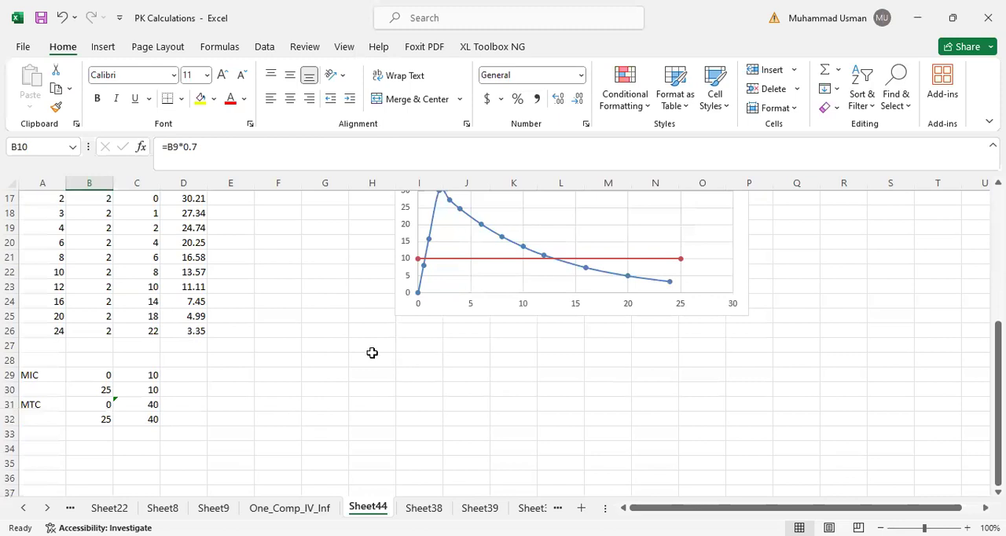
mouse_move(425, 262)
- Set the chart's horizontal axis maximum to 24 and its major unit to 2
click(471, 308)
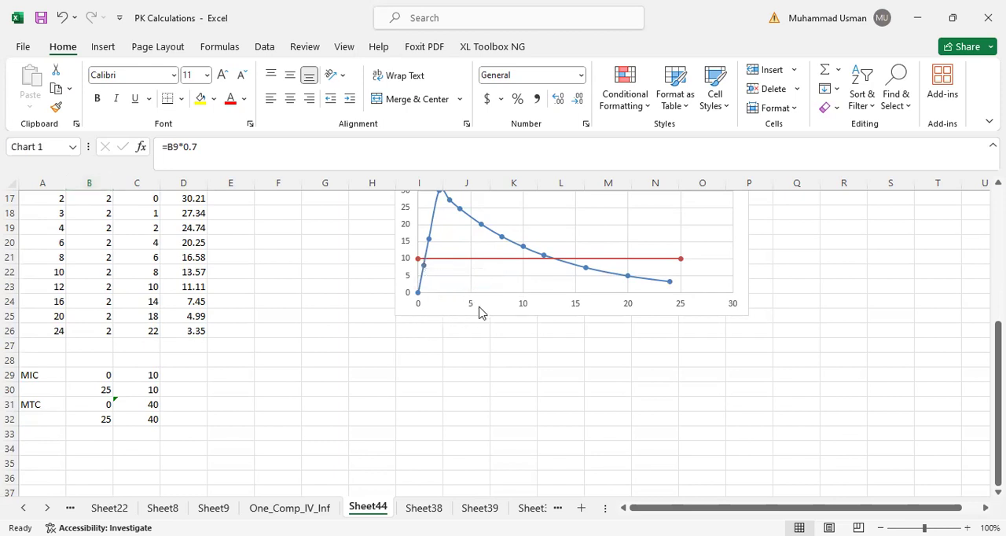
right_click(480, 308)
key(Escape)
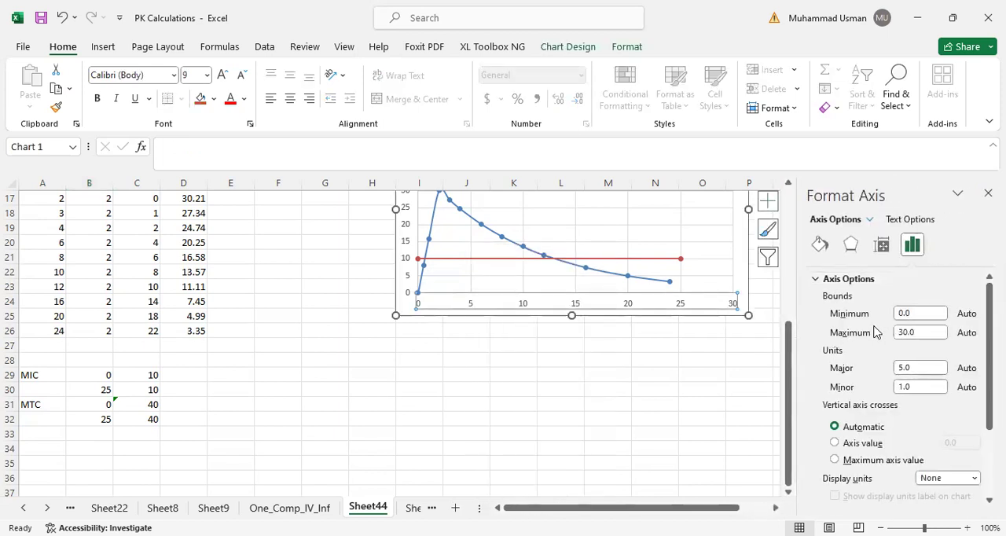
double_click(917, 332)
text(24)
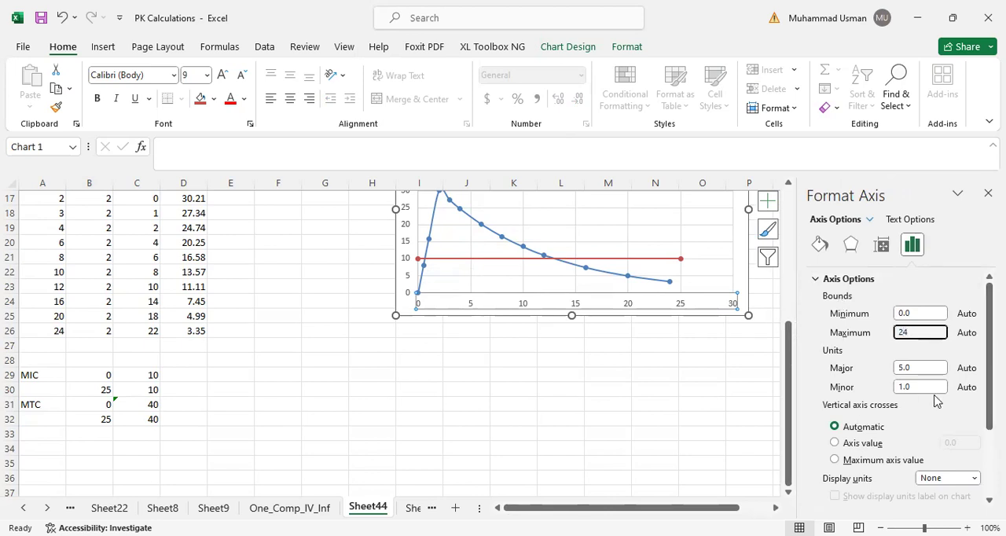
double_click(926, 368)
text(2)
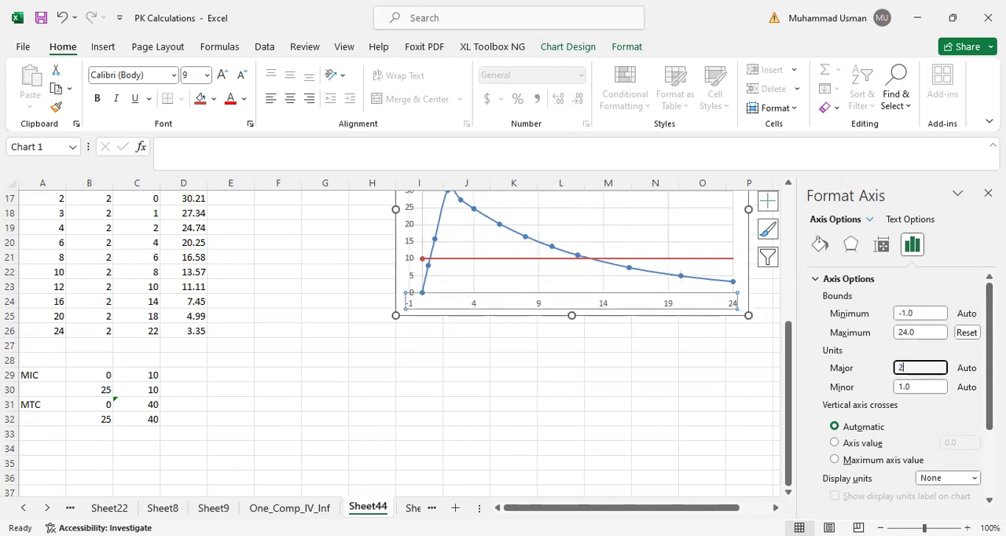
key(Return)
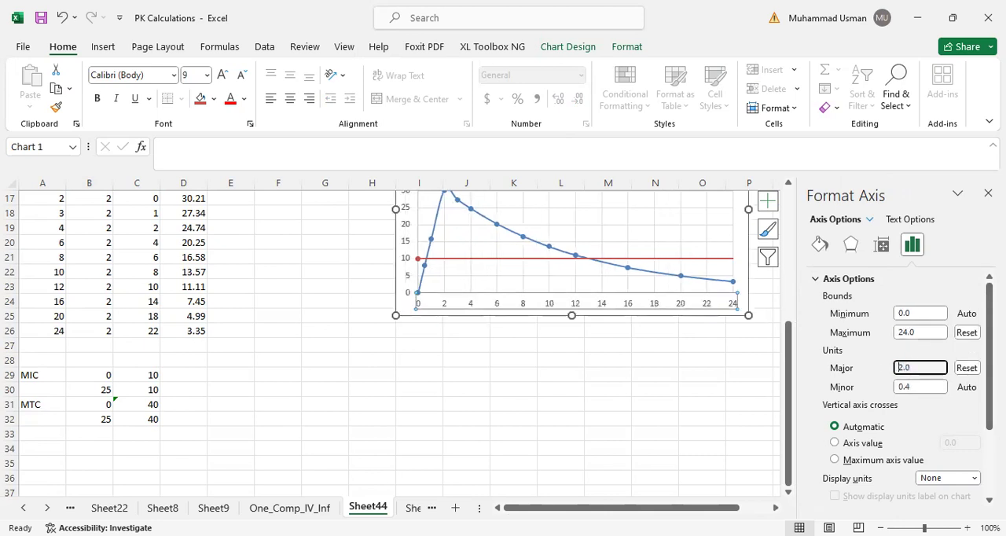
click(436, 414)
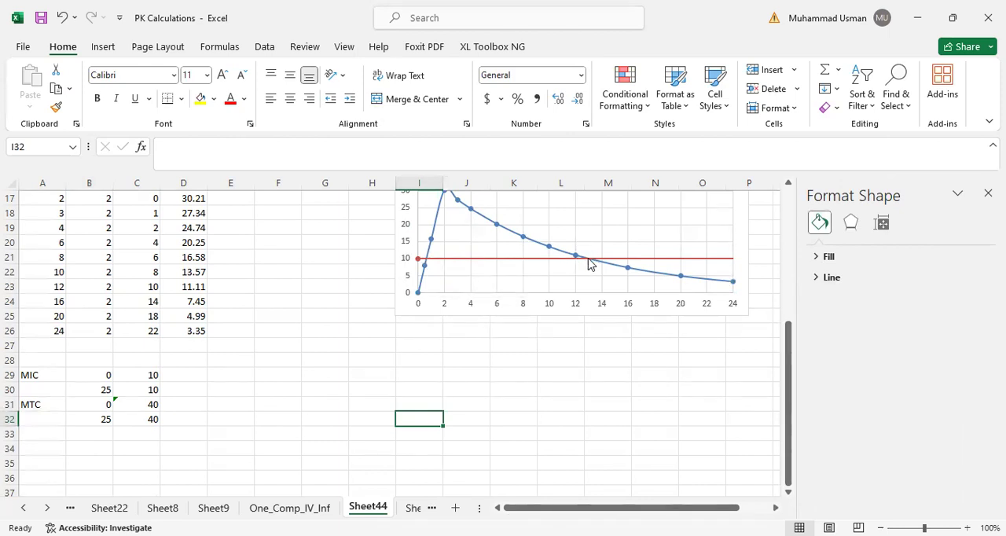
- Label cell A34 as PKPD below the MIC and MTC line data
mouse_move(590, 264)
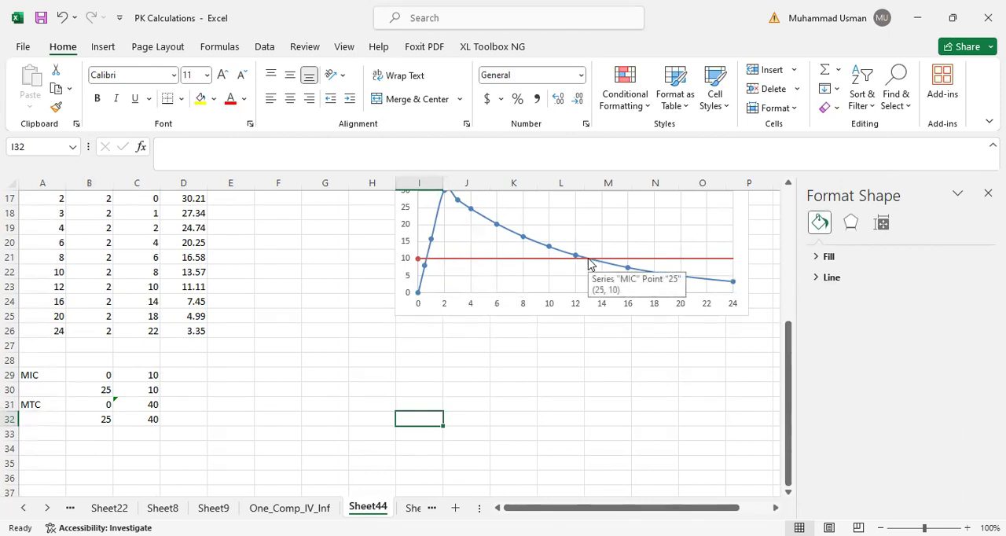
click(93, 448)
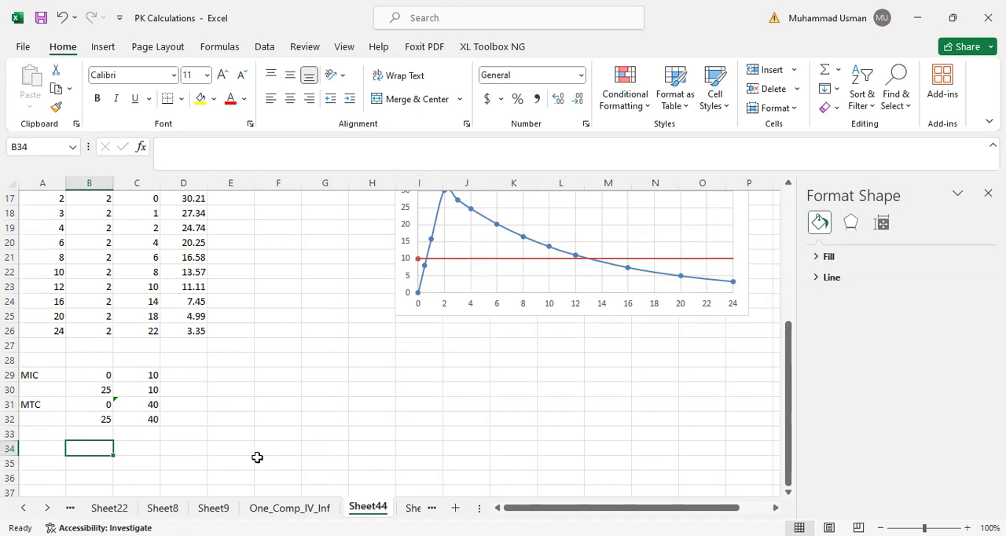
scroll(228, 451, up, 2)
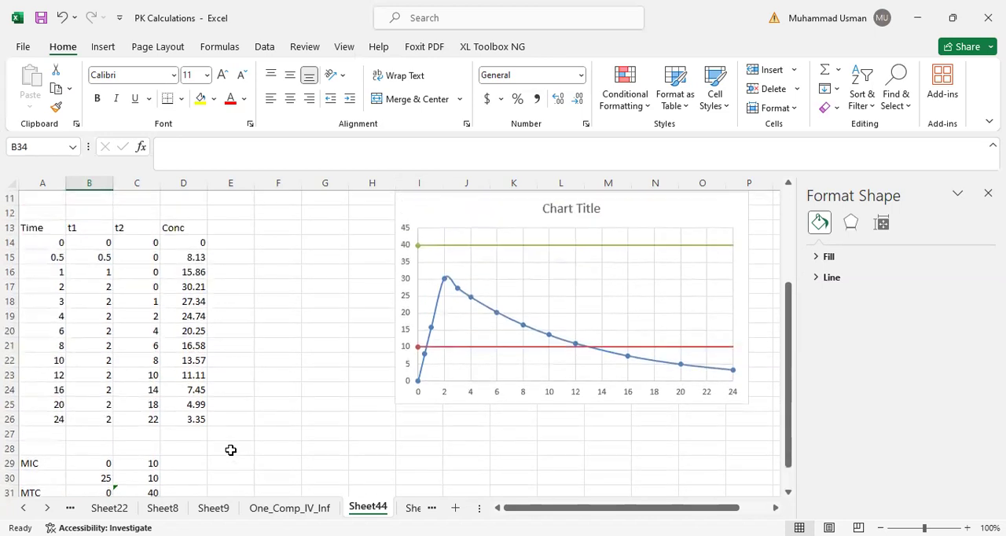
scroll(230, 450, down, 4)
click(45, 360)
text(PKPD)
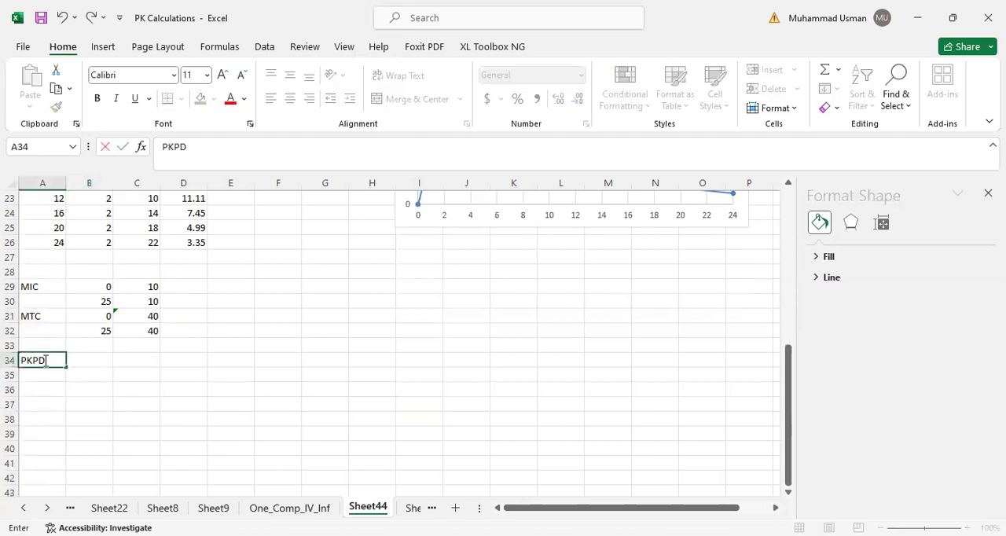
key(Return)
- Link B34 to the PKPD parameter in B10
scroll(574, 374, up, 2)
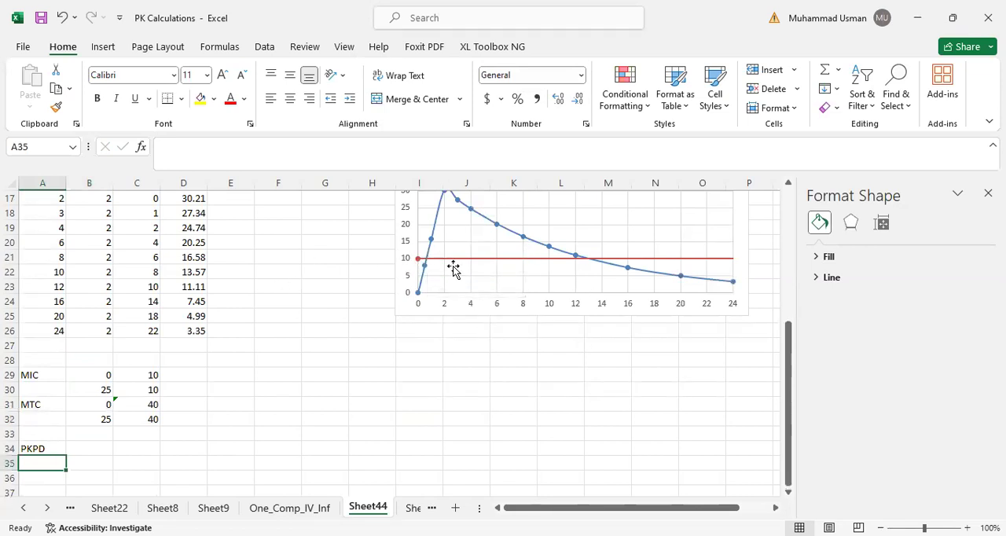
scroll(310, 361, up, 4)
scroll(389, 363, down, 2)
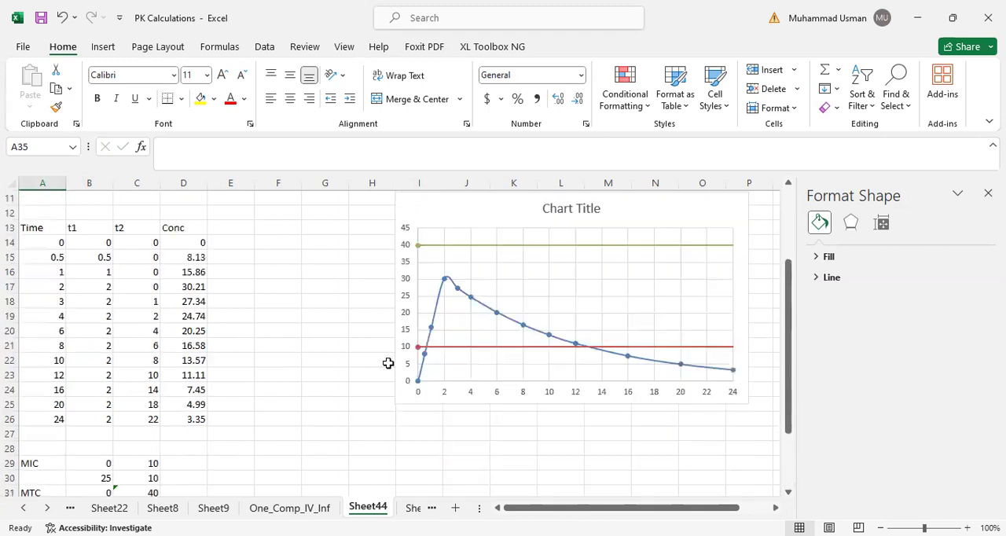
scroll(388, 363, down, 1)
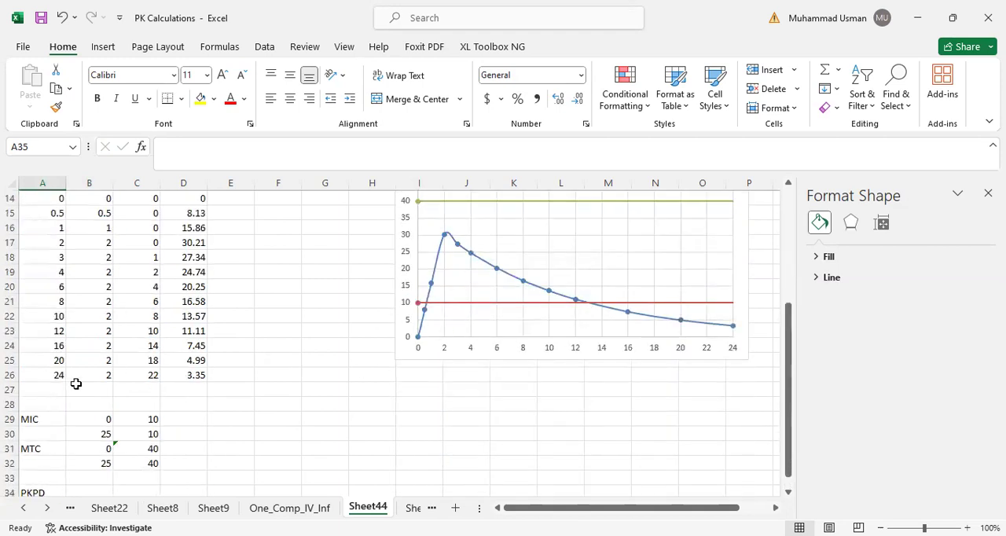
scroll(162, 384, down, 1)
click(107, 447)
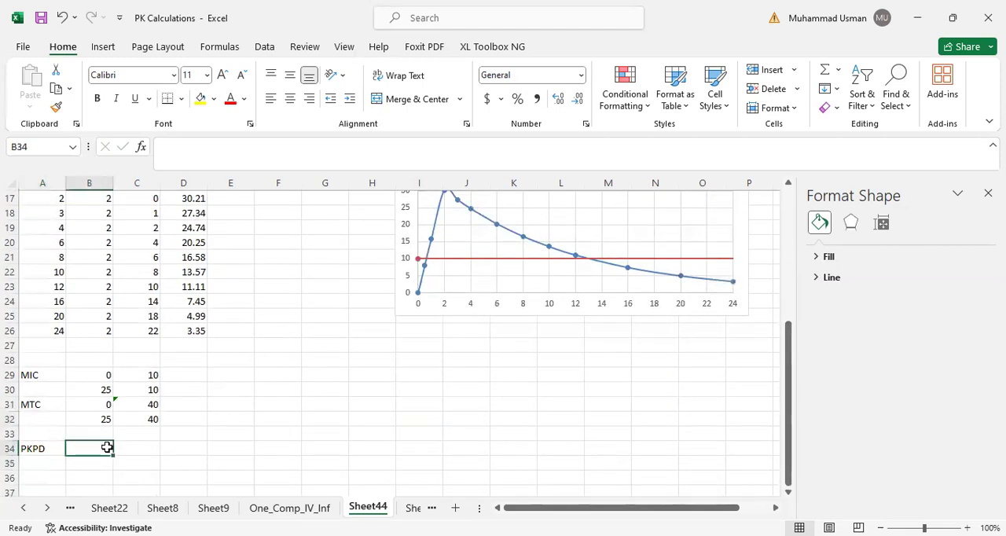
scroll(162, 344, up, 4)
scroll(183, 341, down, 4)
text(=)
scroll(275, 384, up, 5)
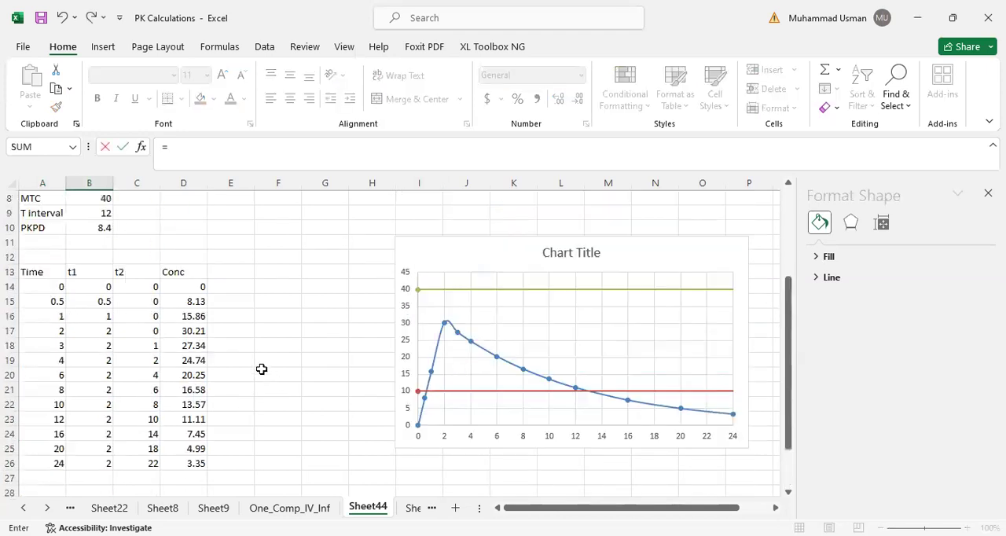
click(96, 314)
key(Return)
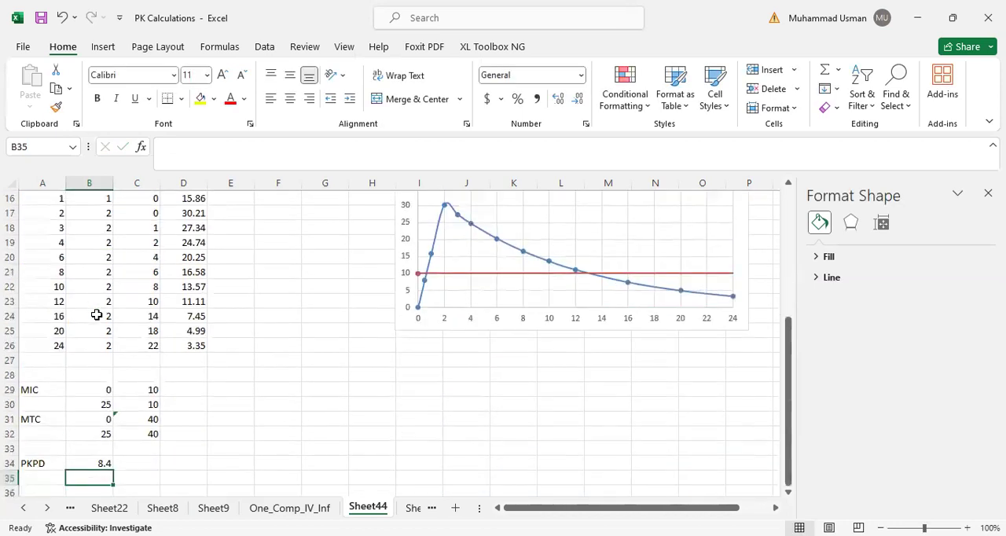
- Set B35 to =B34 so both PKPD line points share the same X value
text(=)
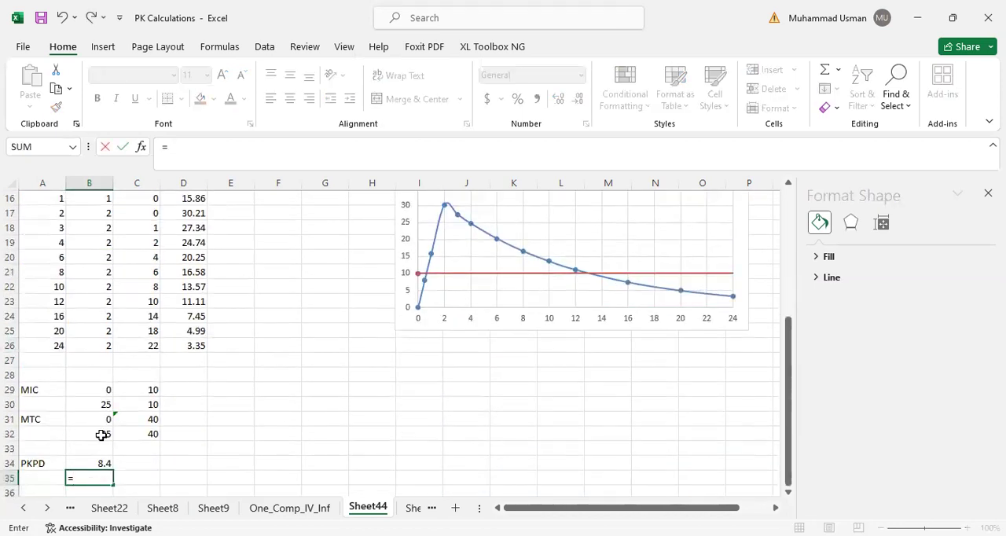
click(95, 463)
key(Return)
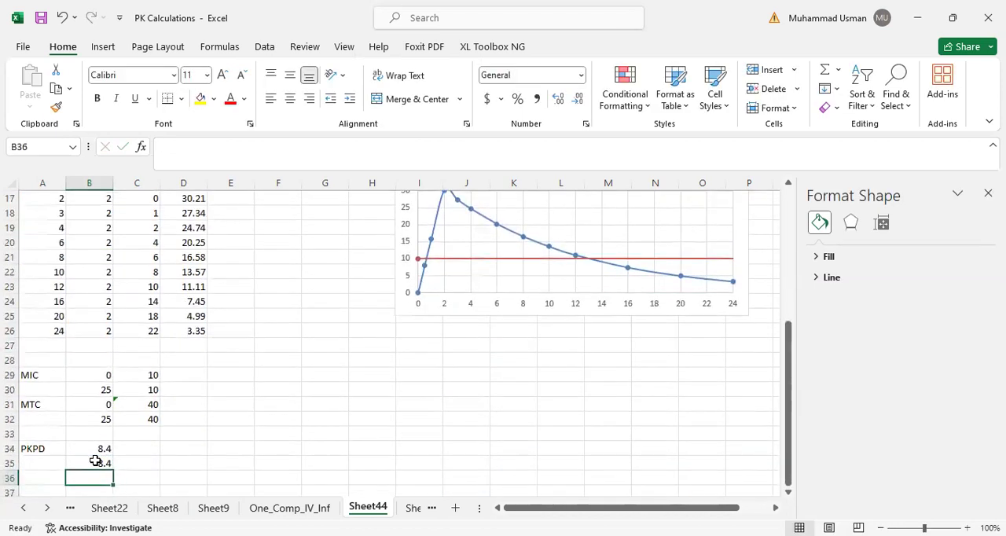
- Enter 0 in C34 as the starting Y value of the PKPD line
scroll(410, 373, up, 1)
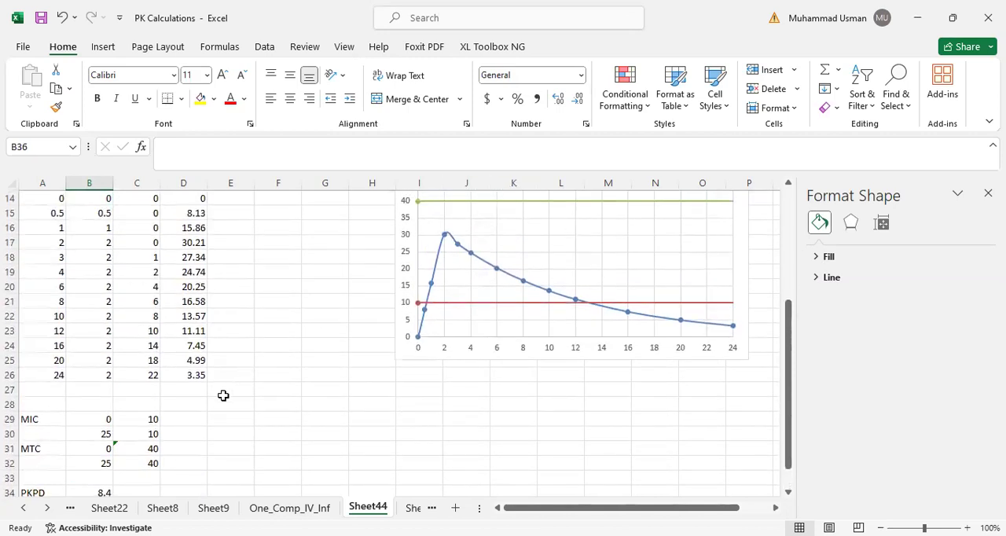
scroll(241, 410, down, 3)
click(139, 360)
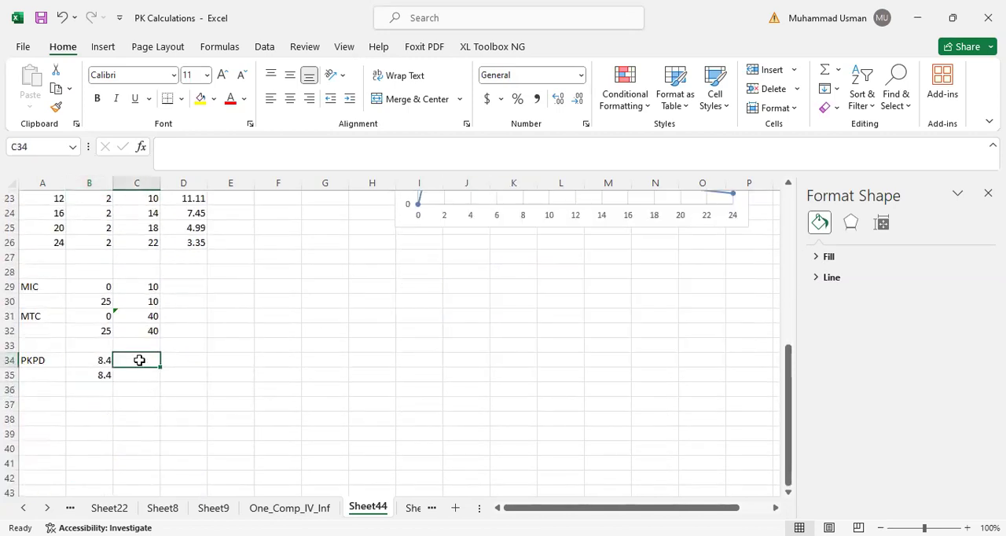
key(Return)
- Link C35 to the MTC parameter in B8 as the PKPD line's upper Y value
scroll(180, 326, up, 5)
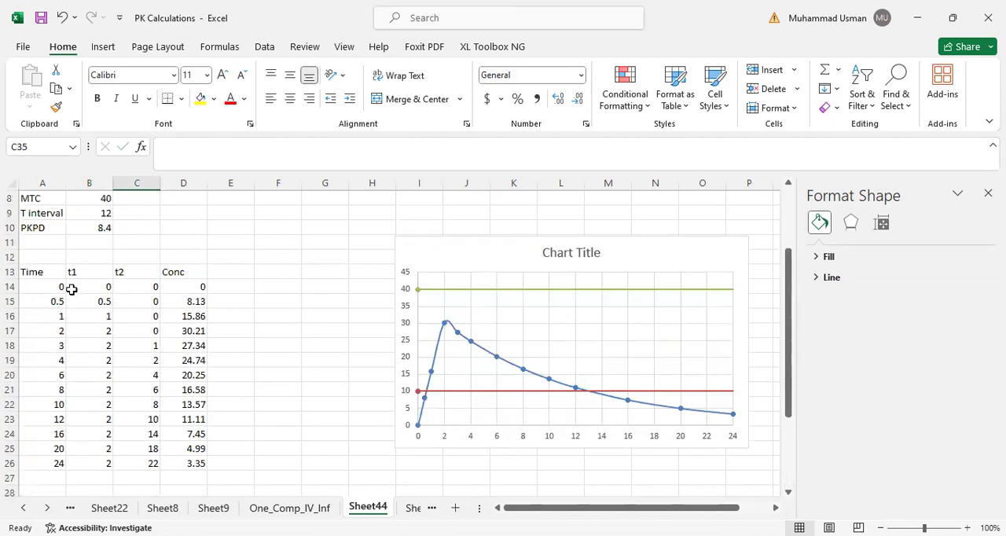
click(94, 204)
key(Down)
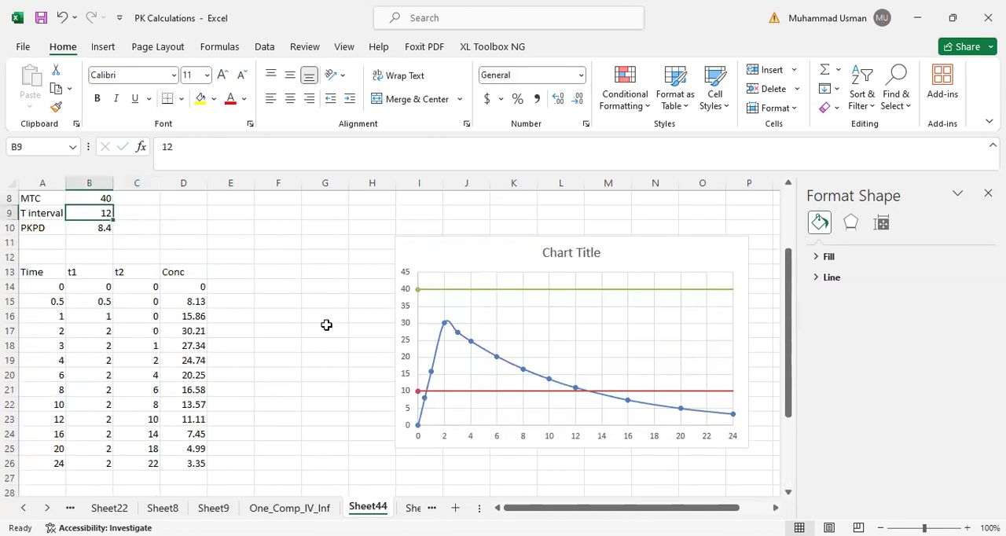
scroll(164, 382, down, 5)
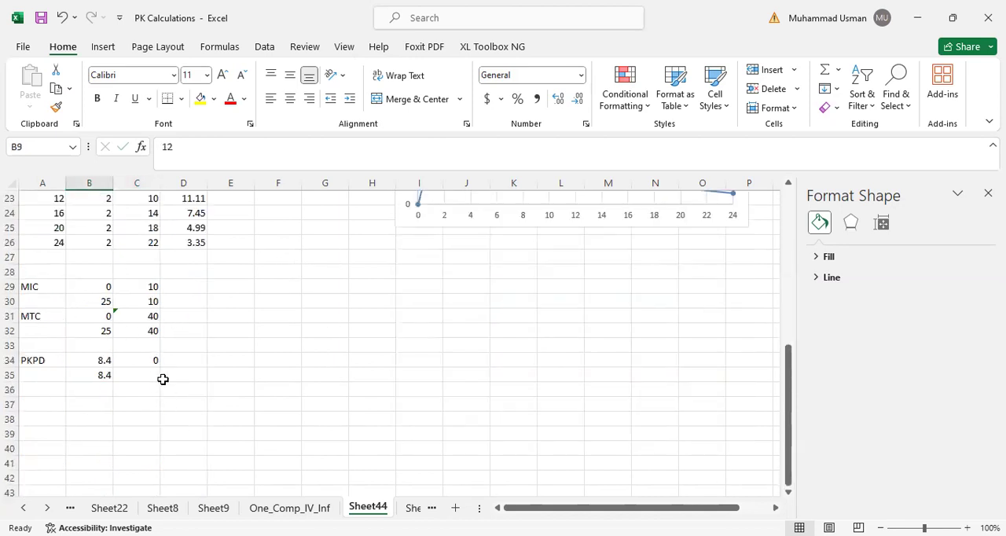
click(150, 371)
text(=)
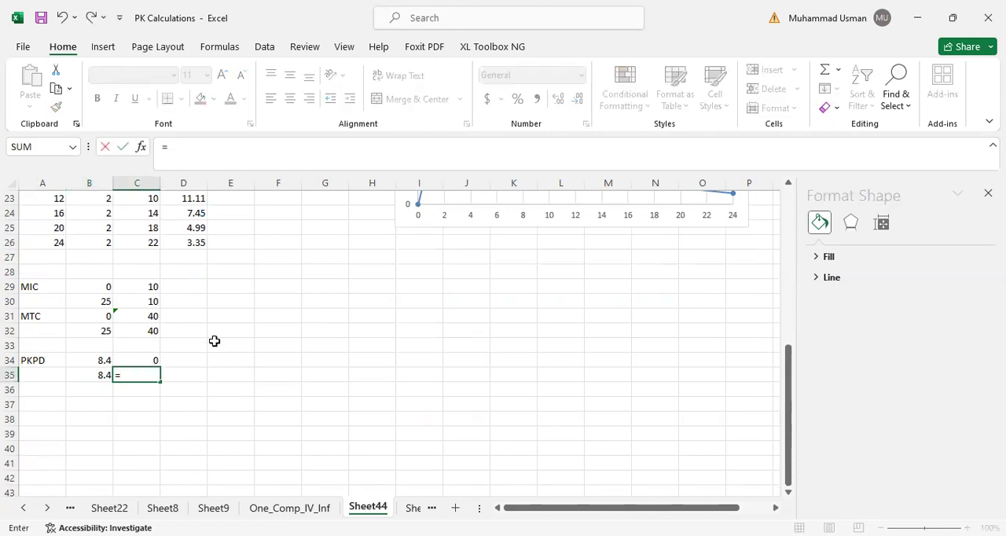
scroll(213, 341, up, 5)
click(92, 200)
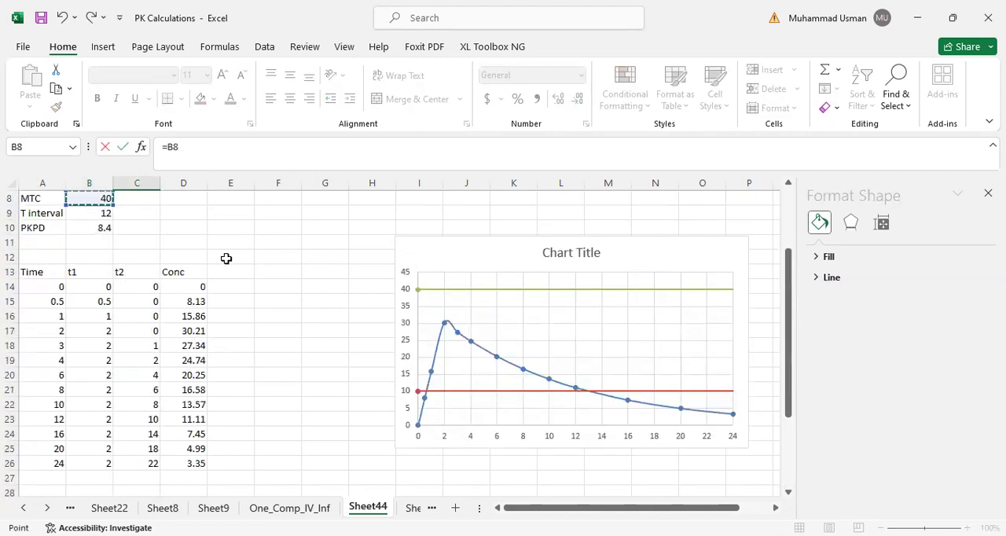
key(Return)
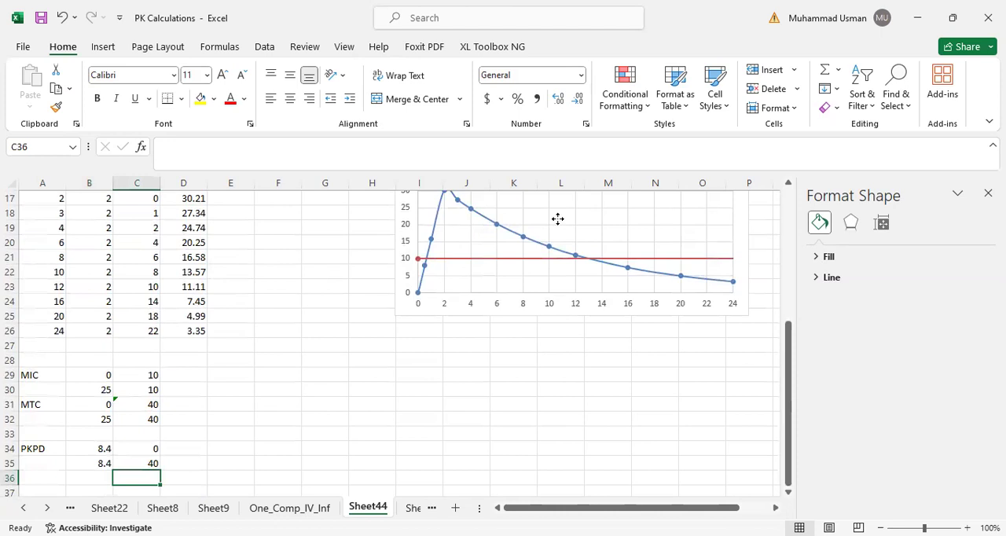
- Add a chart series named from A34, with X values B34:B35 and Y values C34:C35
right_click(560, 225)
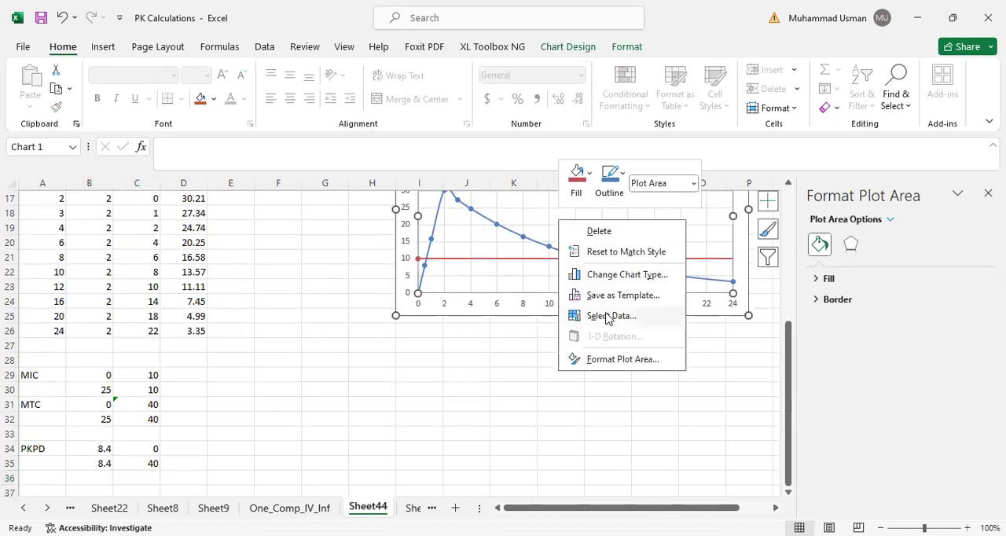
click(611, 315)
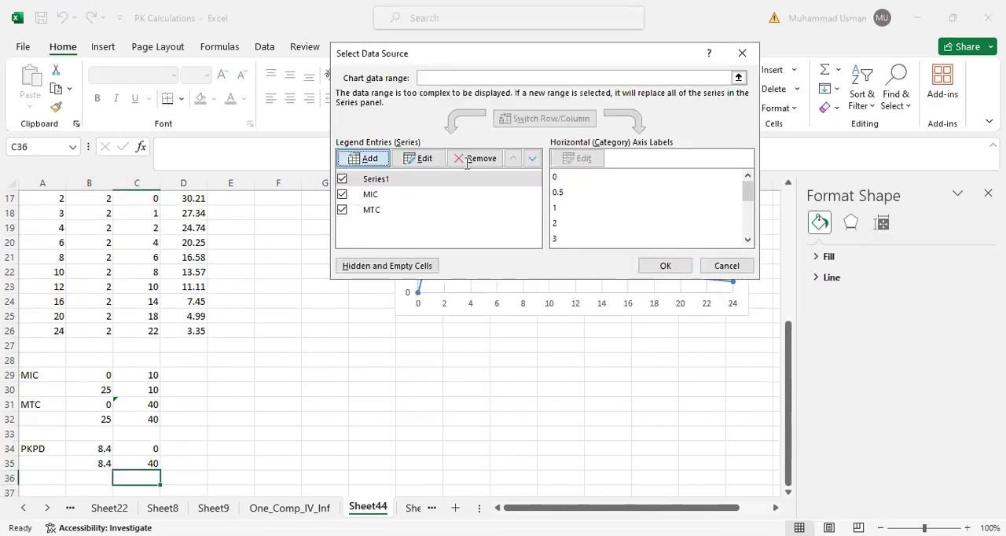
click(366, 160)
click(34, 448)
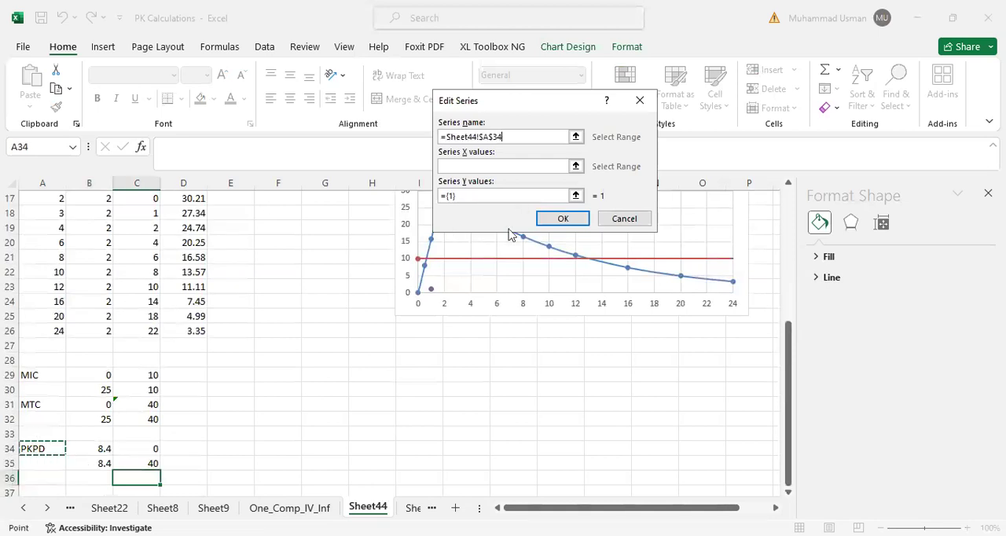
click(469, 164)
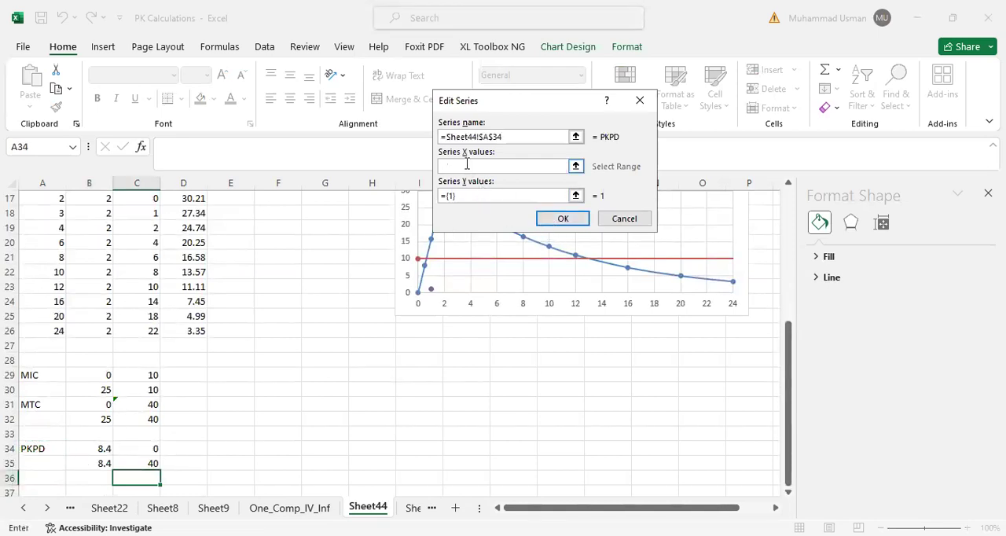
click(102, 448)
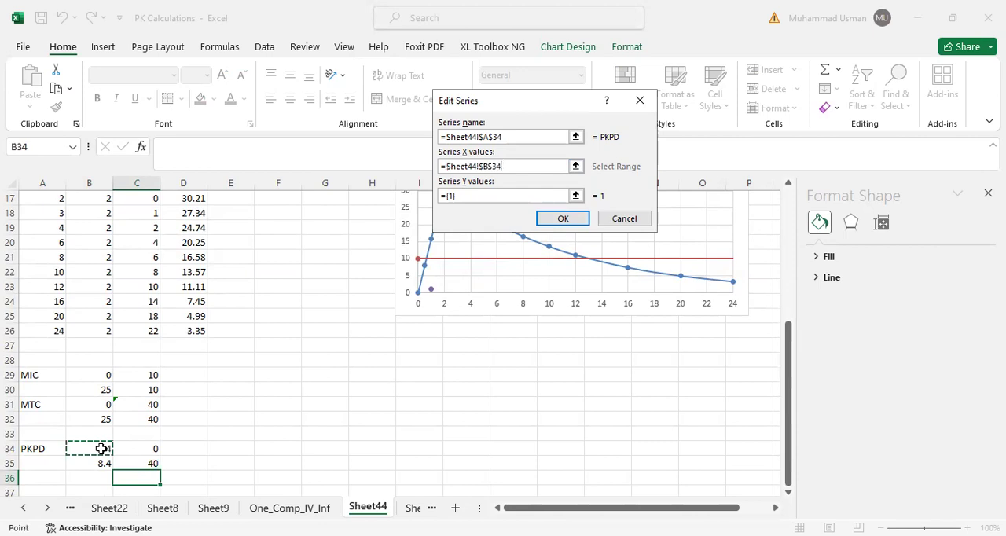
shift+click(75, 463)
click(463, 196)
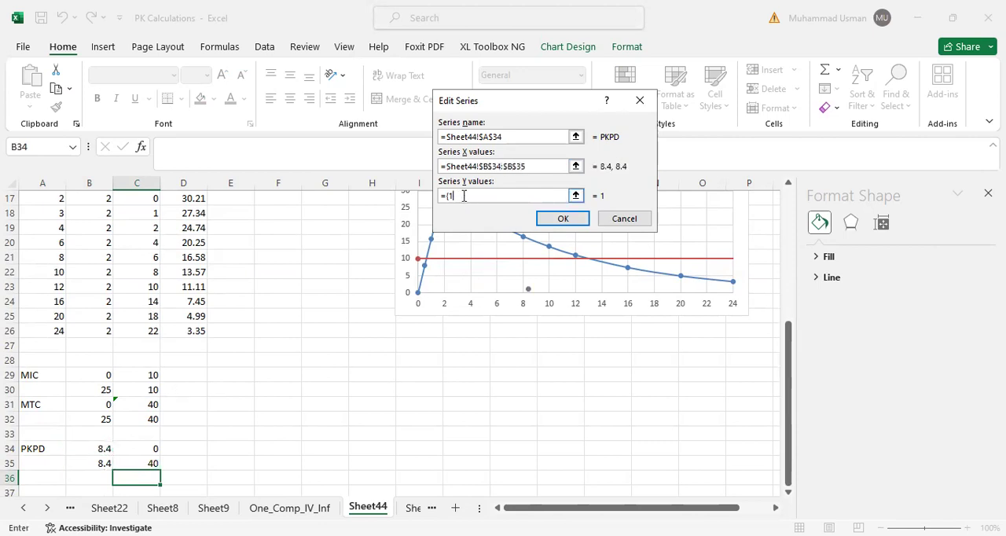
click(142, 452)
key(shift+Down)
click(563, 219)
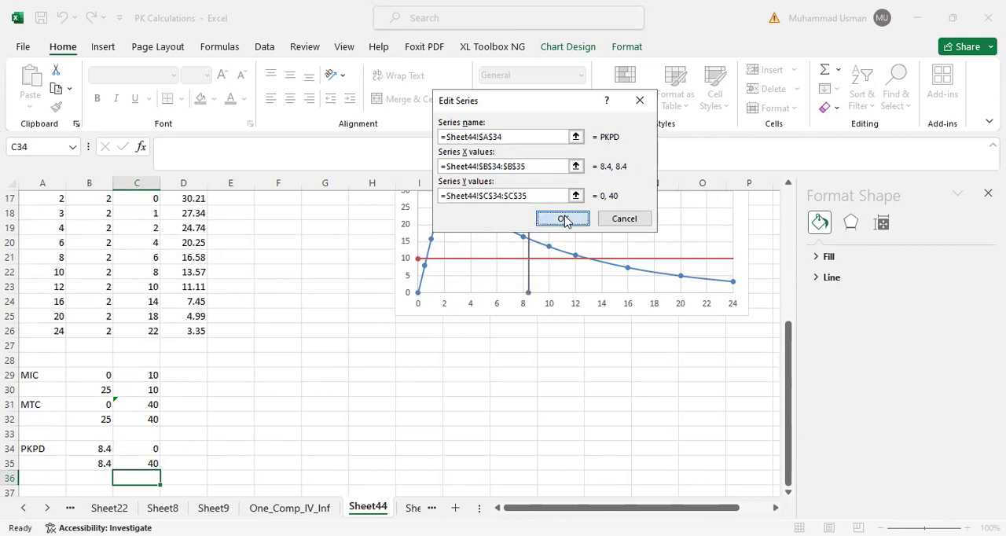
click(666, 265)
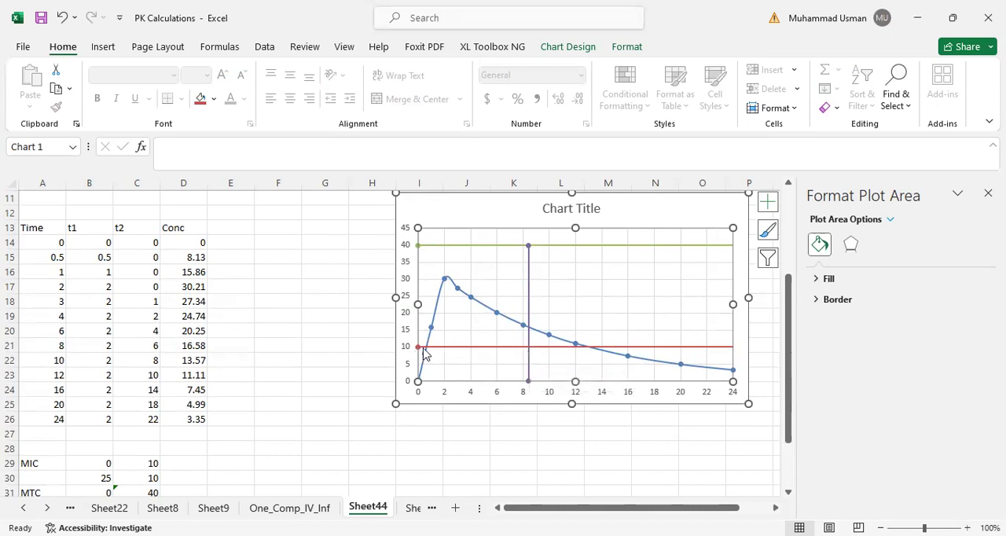
- Move the chart up and slightly left so it sits closer to the parameter table in rows 1 to 10
mouse_move(544, 351)
scroll(244, 379, up, 4)
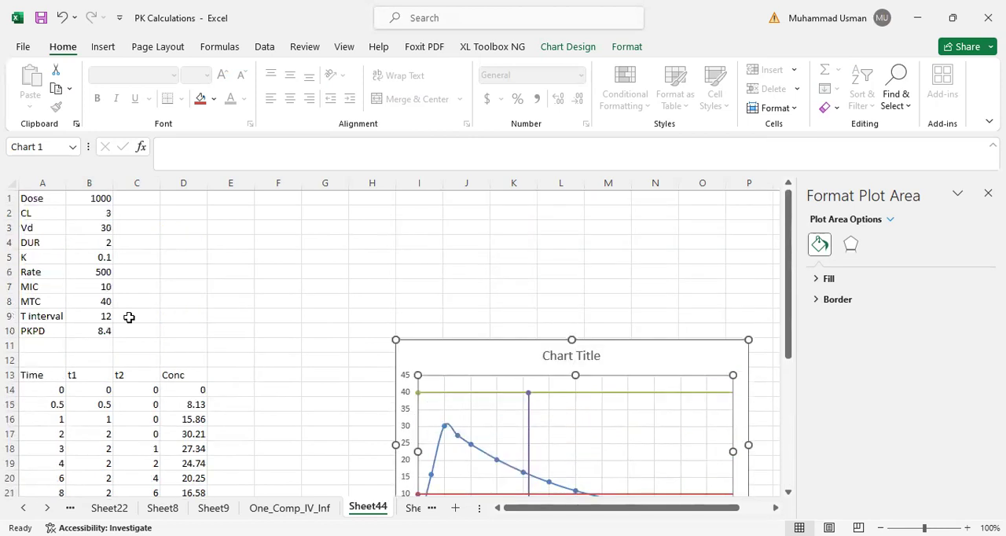
drag(467, 346, 407, 260)
- Set the Dose in B1 to 800
click(96, 197)
text(800)
key(ctrl+Return)
key(Return)
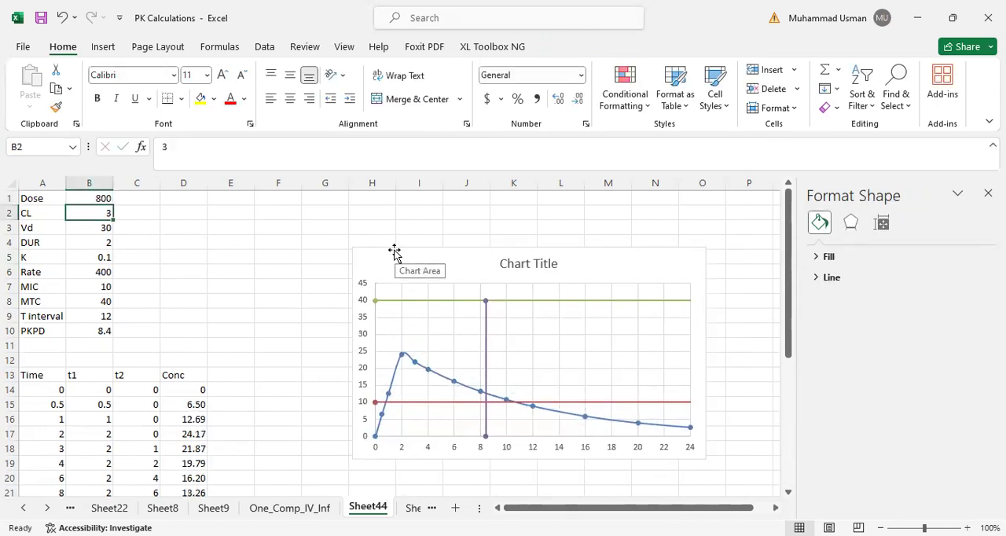
- Try a Dose of 700 in B1, and set it back to 800
key(Up)
text(7)
key(Return)
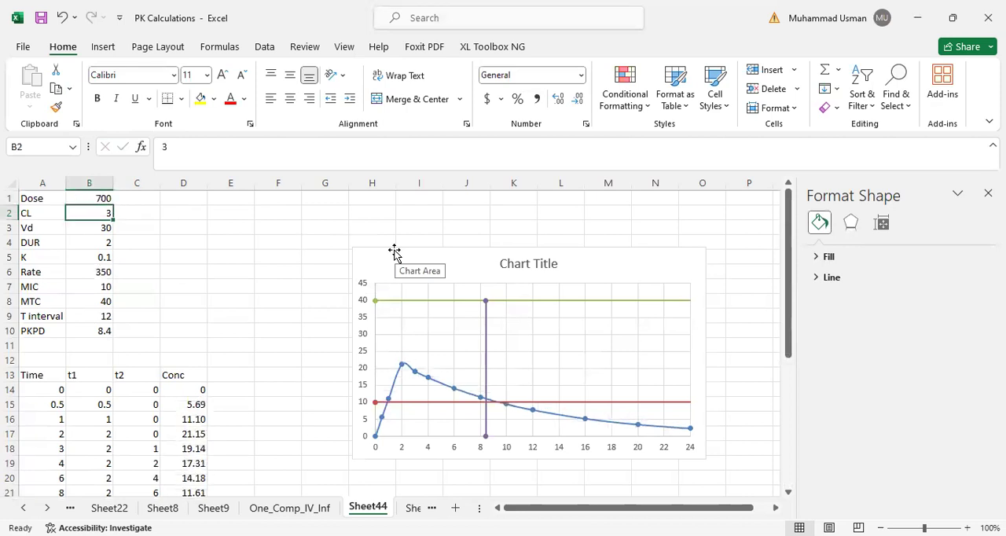
key(Up)
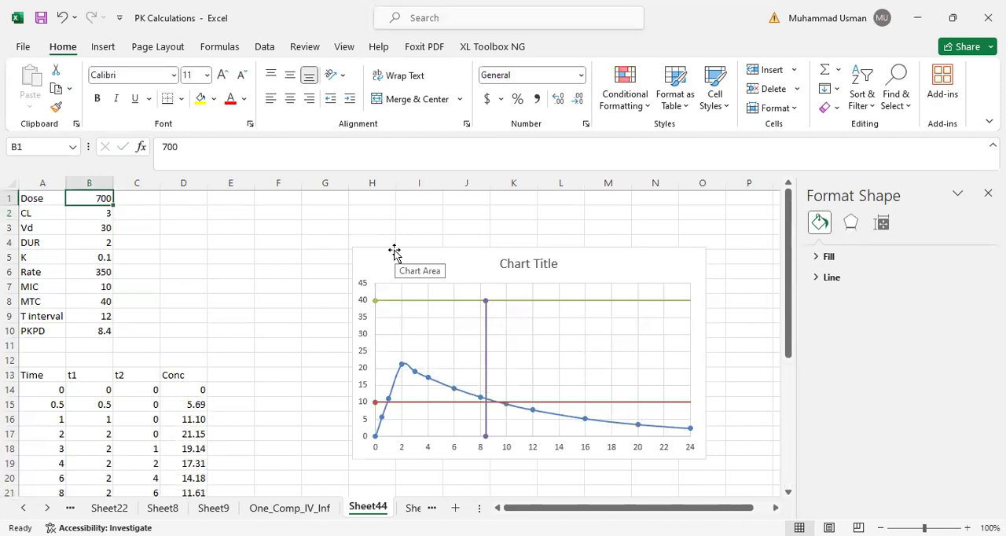
text(800)
key(Return)
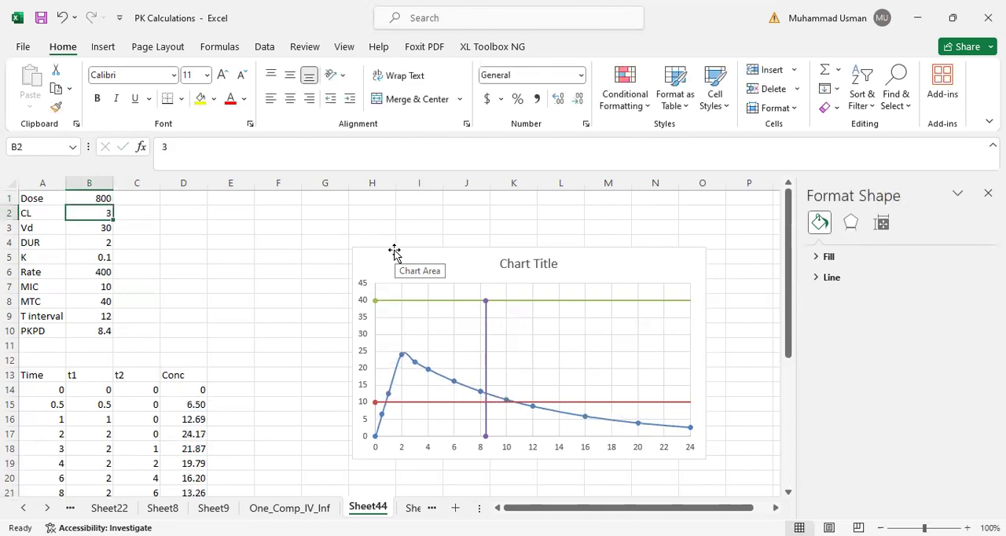
- Try an infusion duration (DUR) of 3 in B4
key(Down)
key(Down)
text(3)
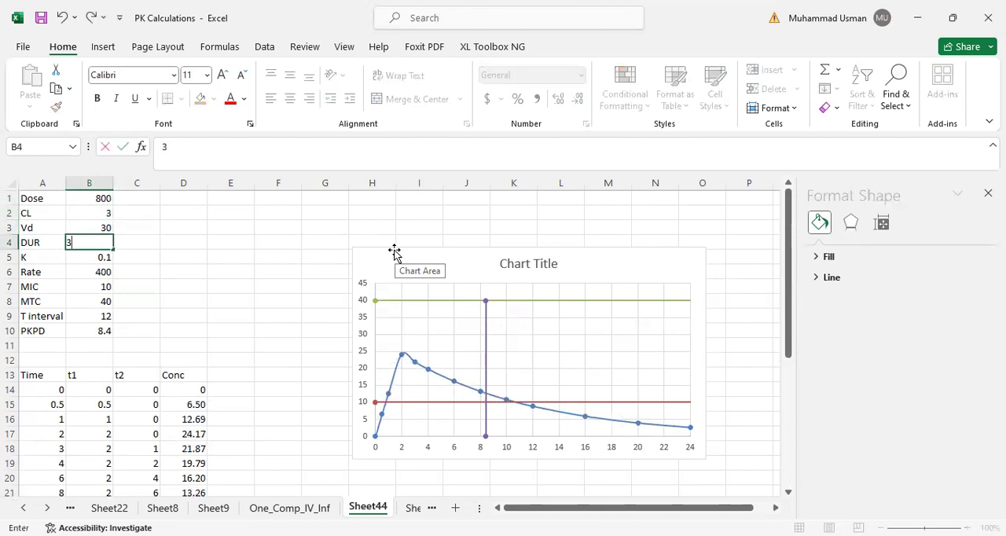
key(Return)
- Set the infusion duration (DUR) in B4 to 1
key(Up)
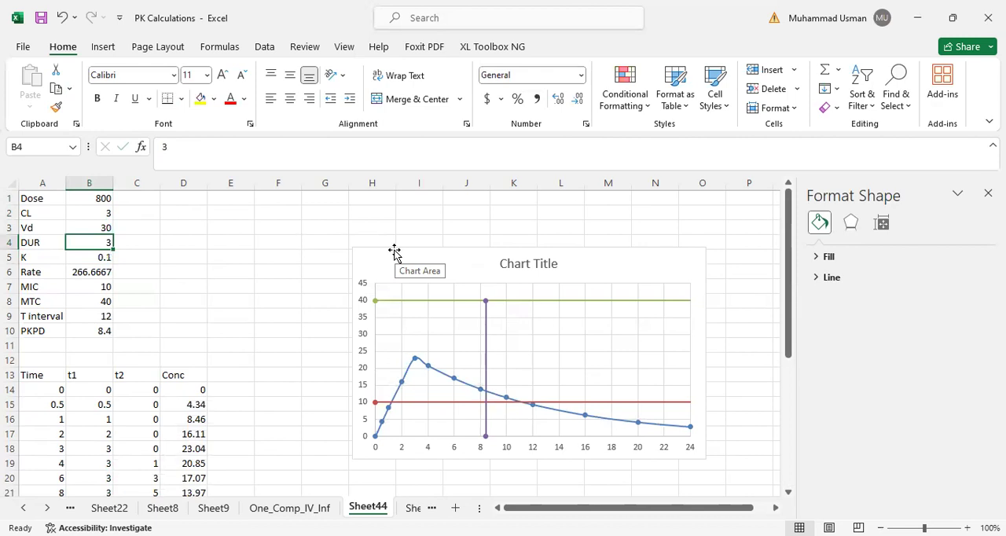
text(1)
key(Return)
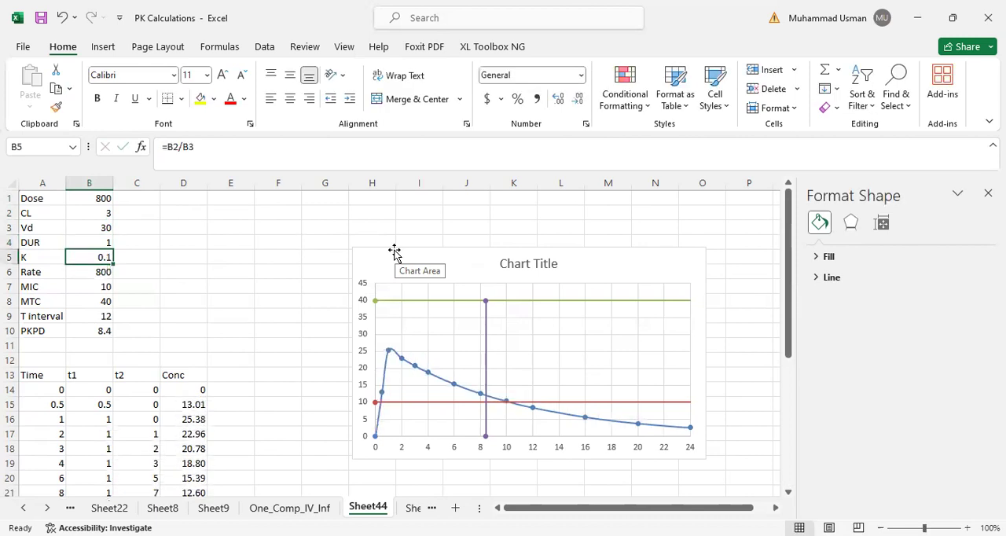
- Try an infusion duration (DUR) of 12 in B4, and set it back to 1
key(Up)
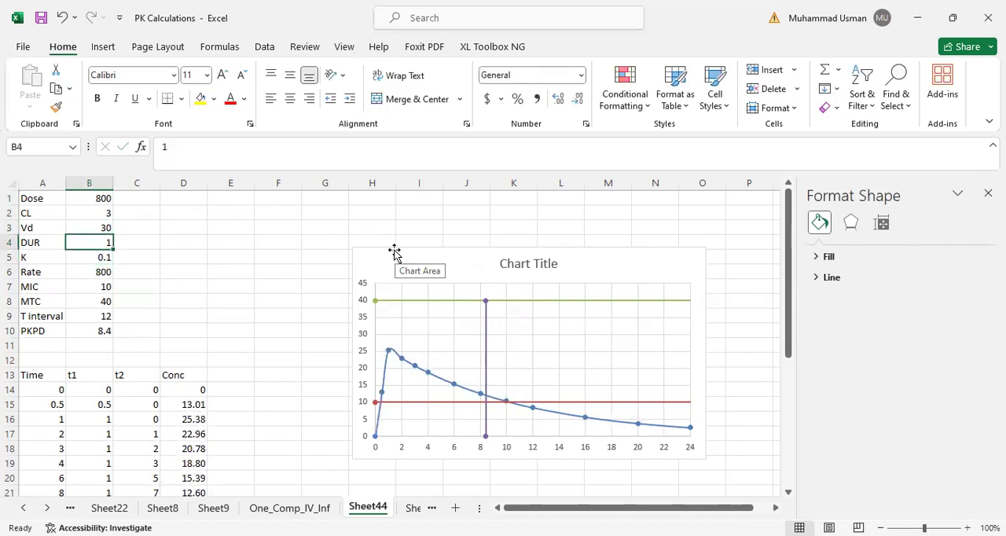
text(12)
key(Return)
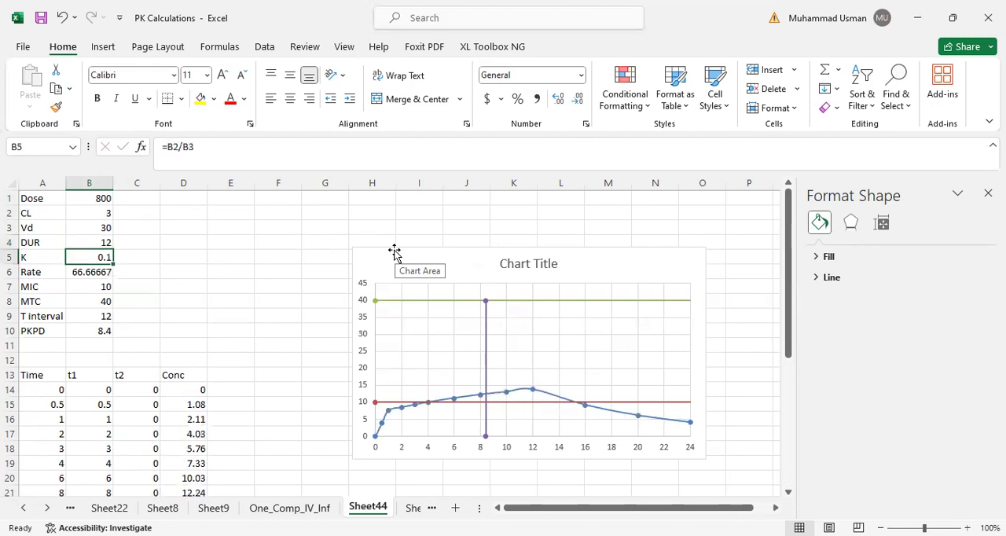
key(Up)
text(1)
key(Return)
- Set the infusion duration (DUR) in B4 to 2
key(Up)
text(2)
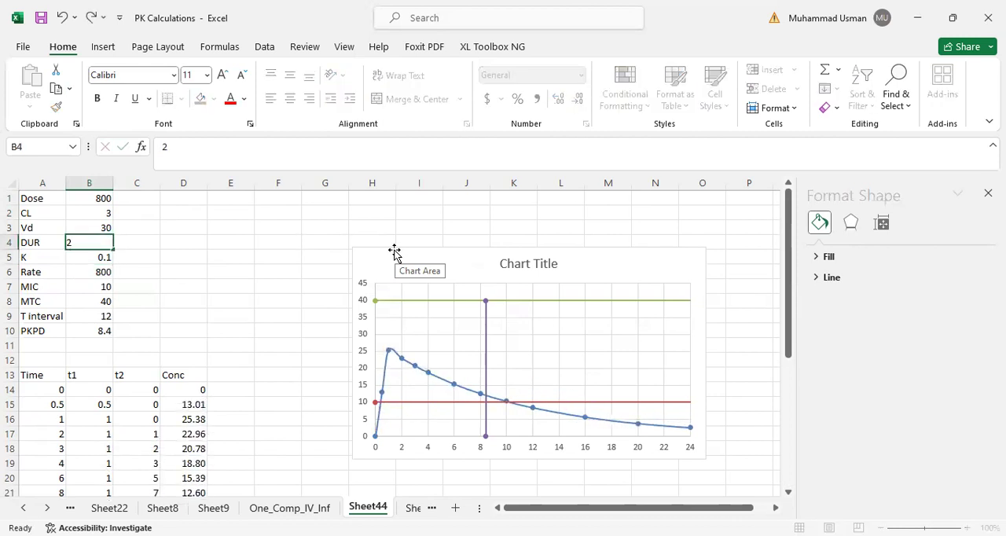
key(Return)
- Try a MIC of 20 in B7, and enter an MTC of 20 in B8 before setting it back to 40
key(Down)
key(Down)
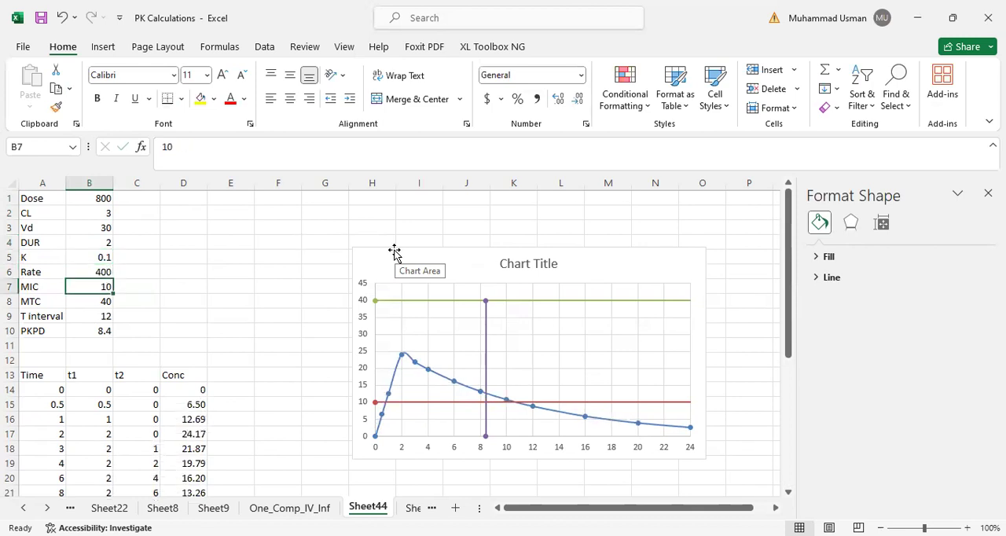
text(20)
key(Return)
text(20)
key(Return)
key(Up)
text(40)
key(Return)
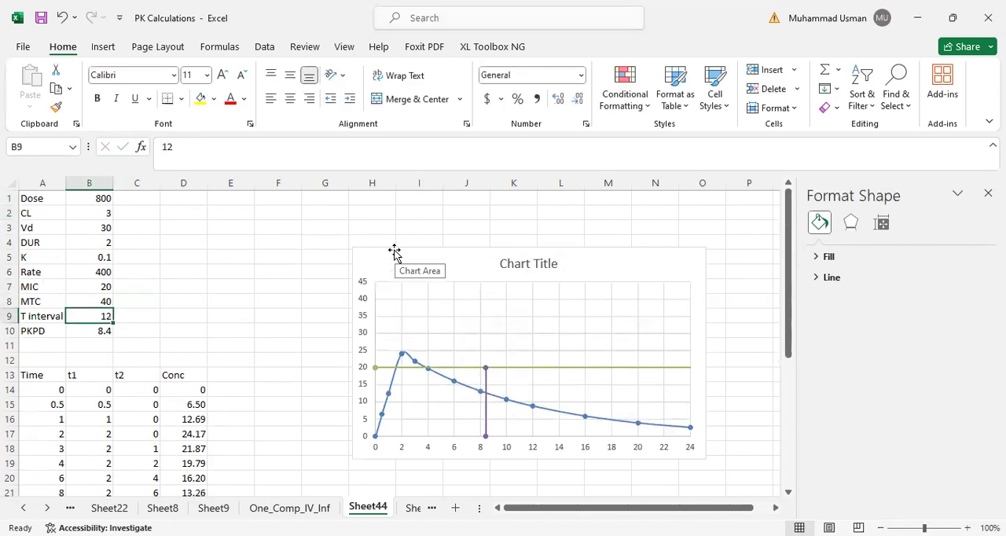
- Try a dosing interval (T interval) of 24 in B9, and set it back to 12
key(Down)
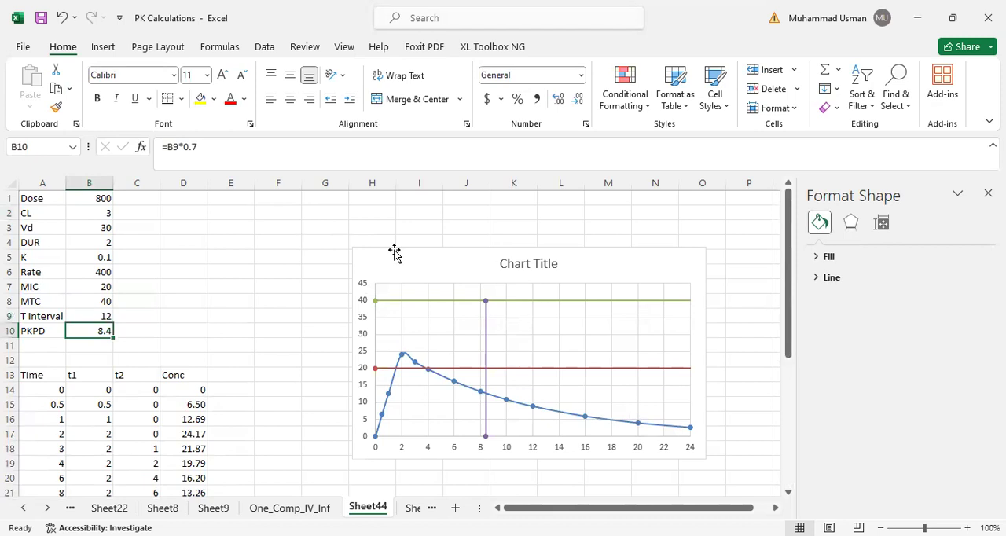
key(Up)
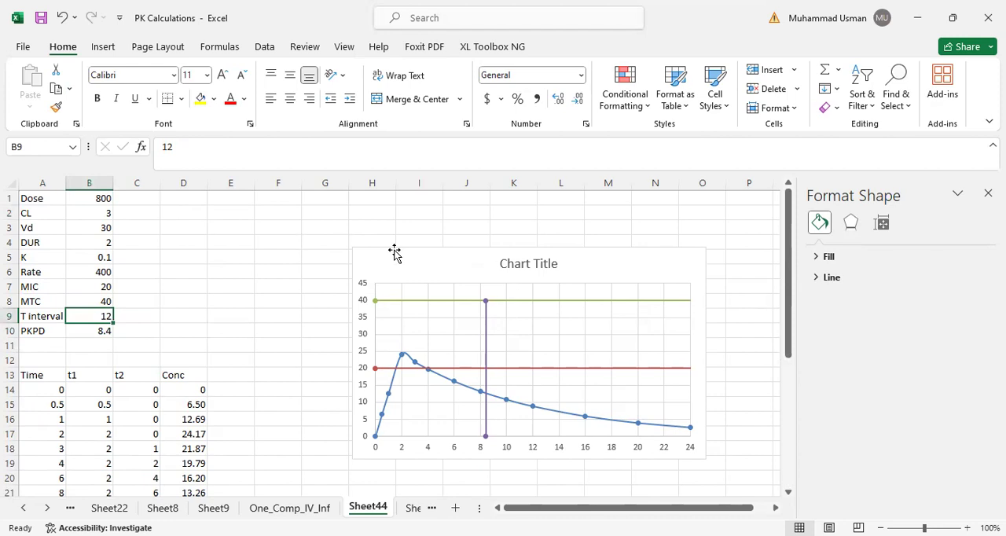
text(24)
key(Return)
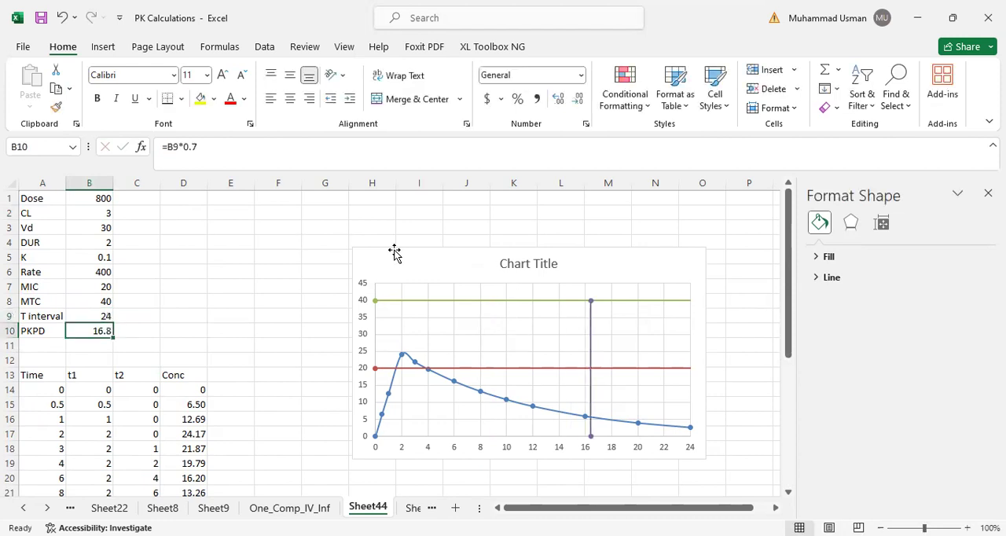
key(Up)
text(12)
key(Return)
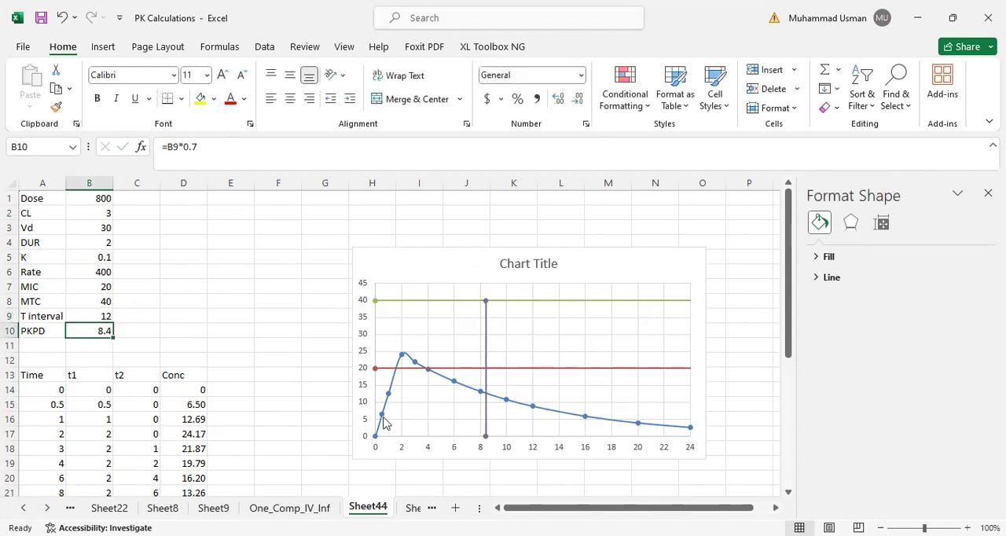
- Set the MIC in B7 back to 10
click(103, 290)
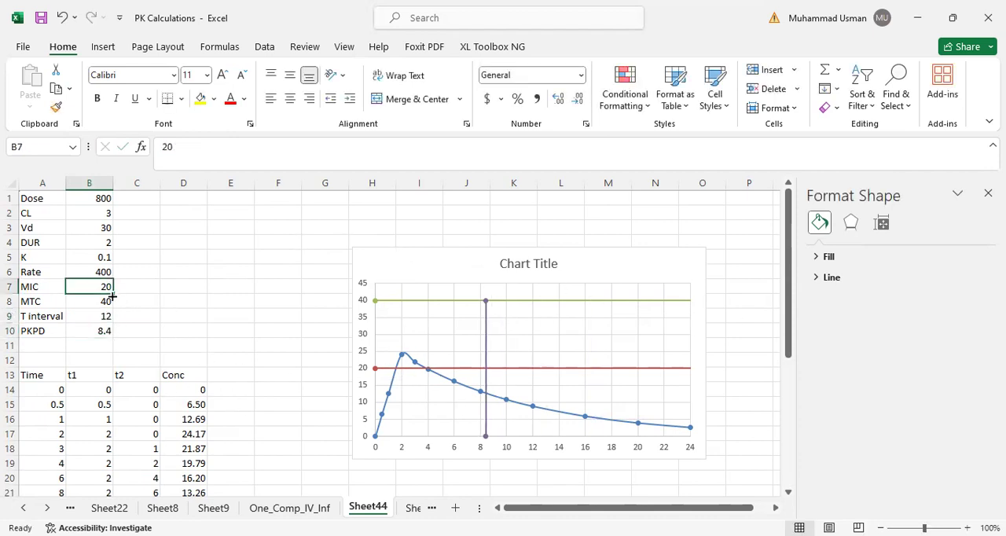
text(10)
key(Return)
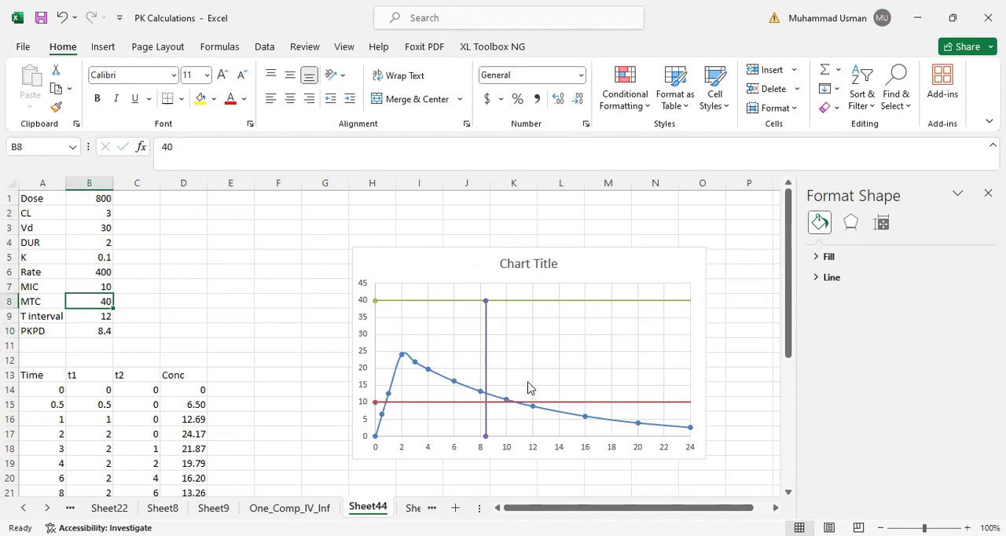